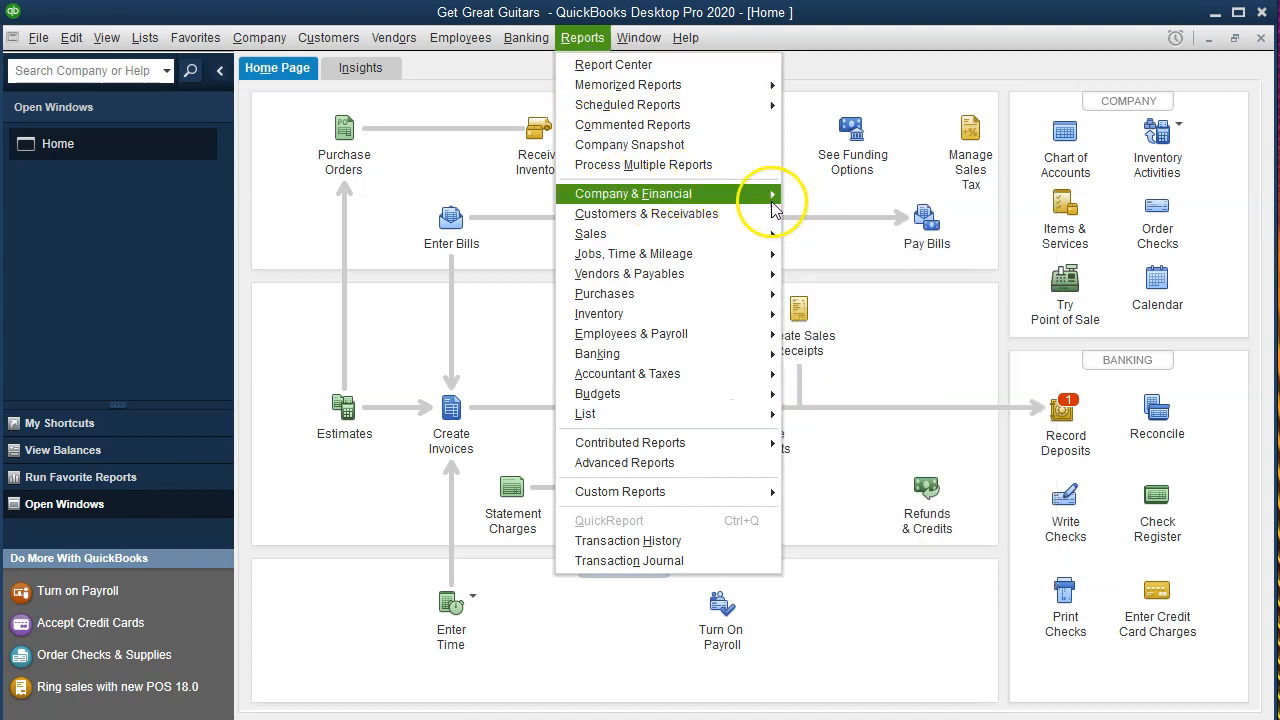
Open the standard balance sheet report and set its date range from 01/01/2020 to 02/29/2020.
mouse_move(770, 196)
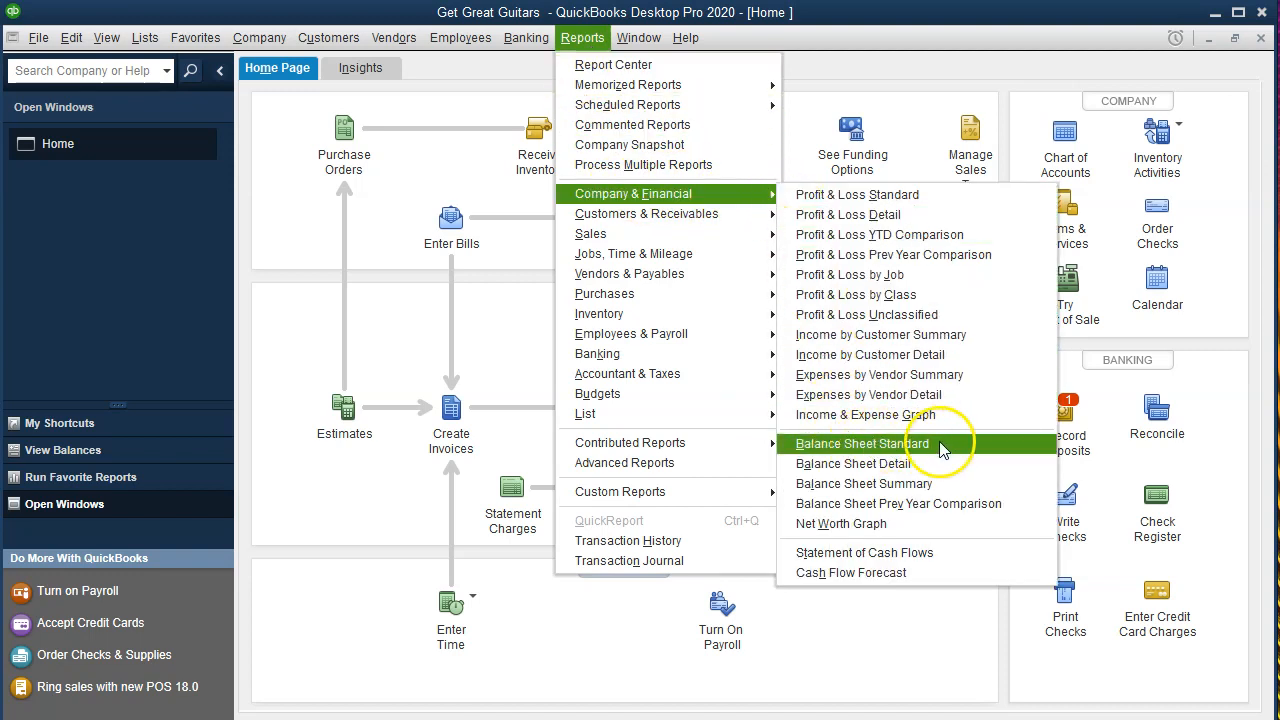
left_click(922, 446)
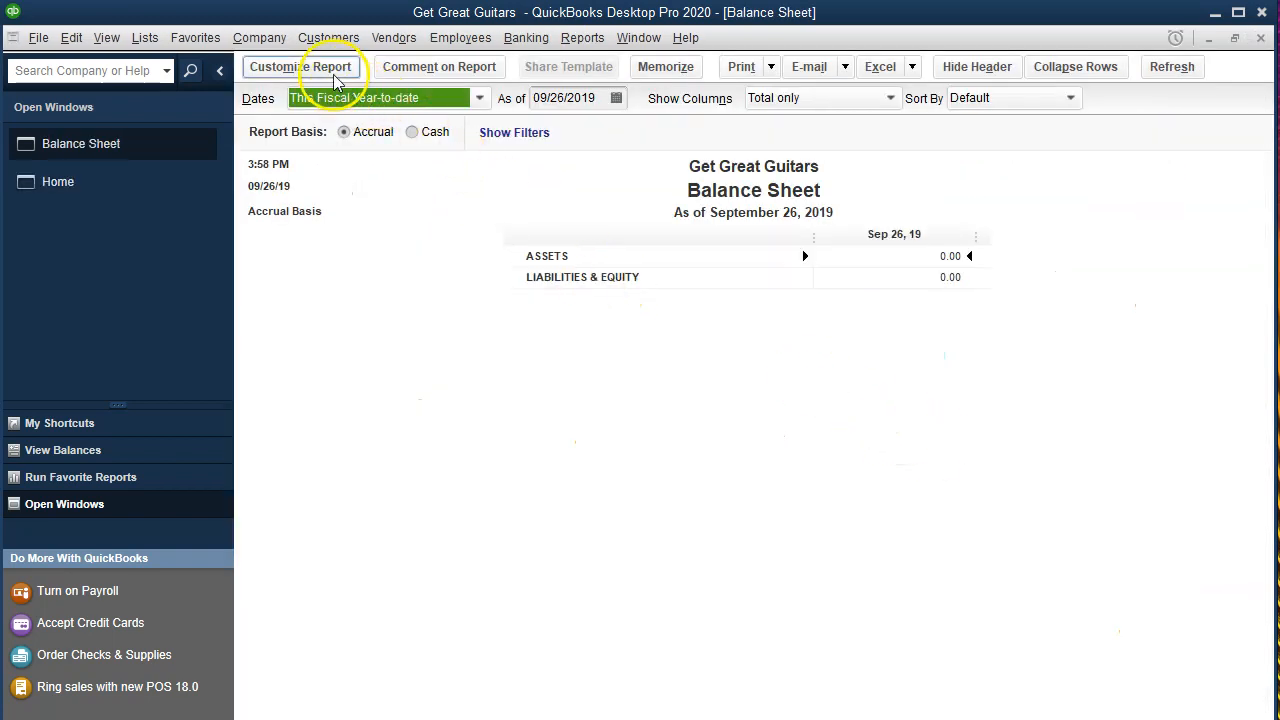
left_click(300, 67)
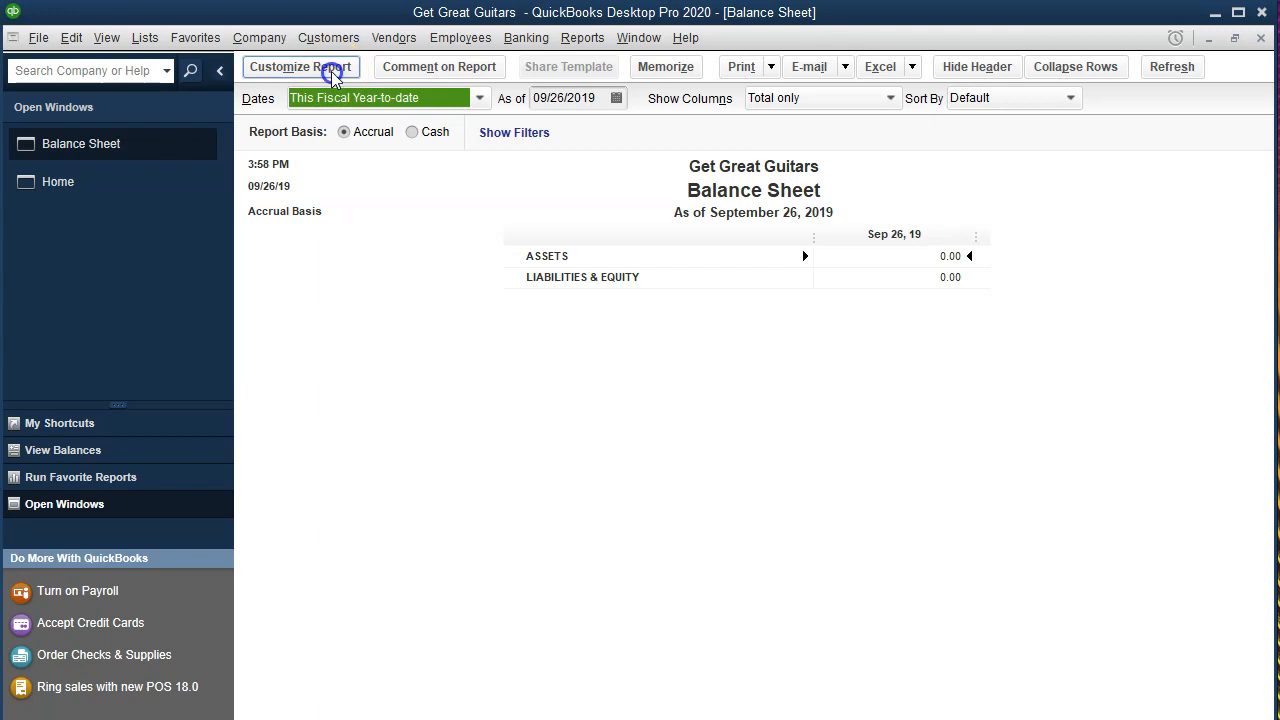
key("Tab")
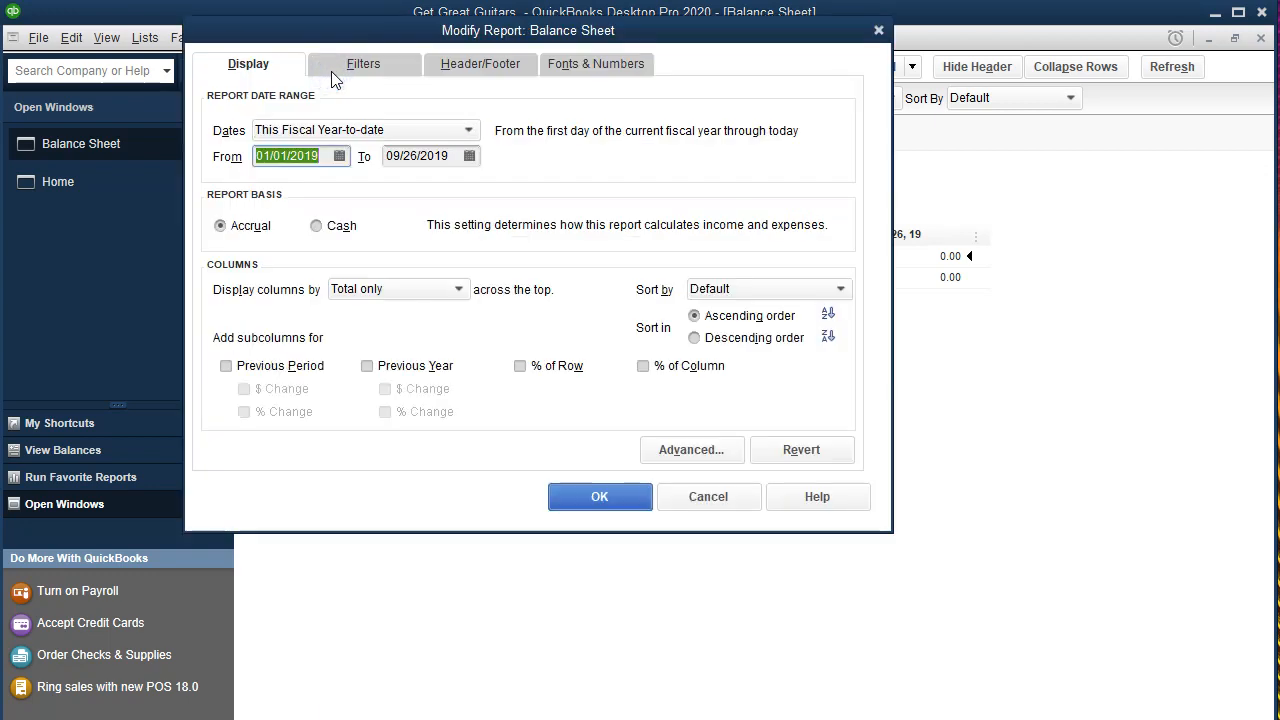
type("01/01/2020")
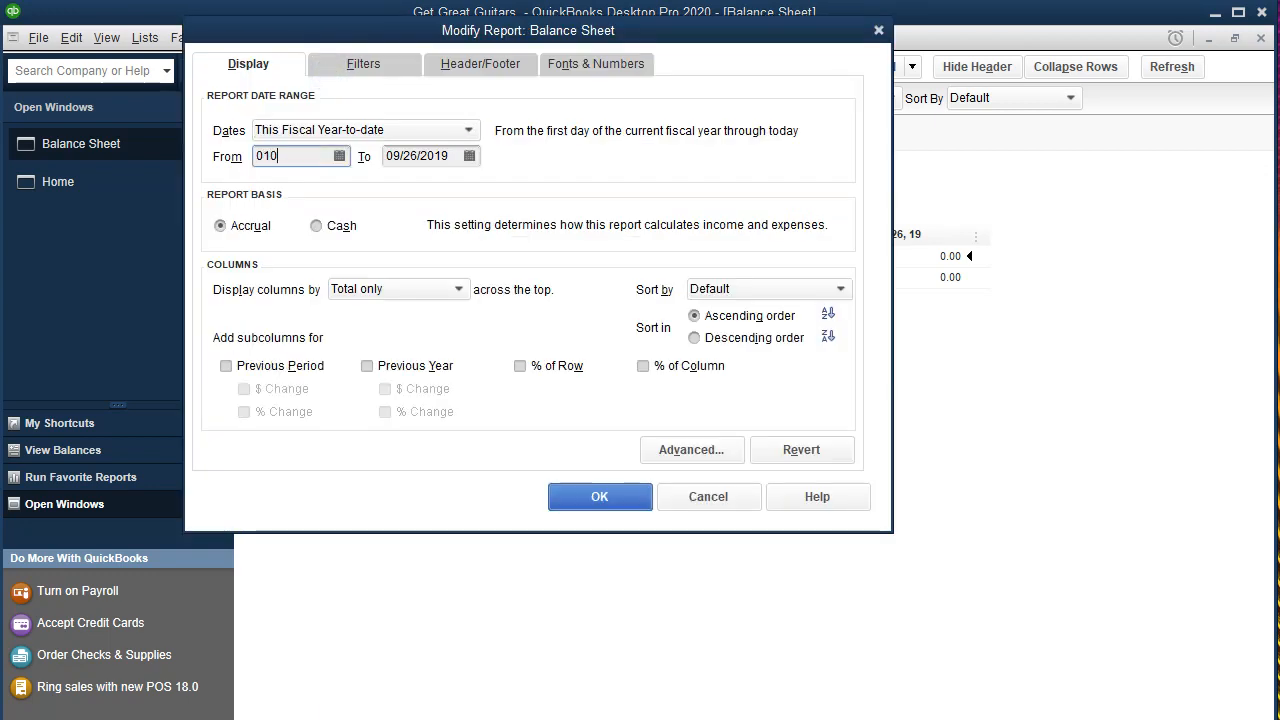
key("Tab")
type("02/29/2020")
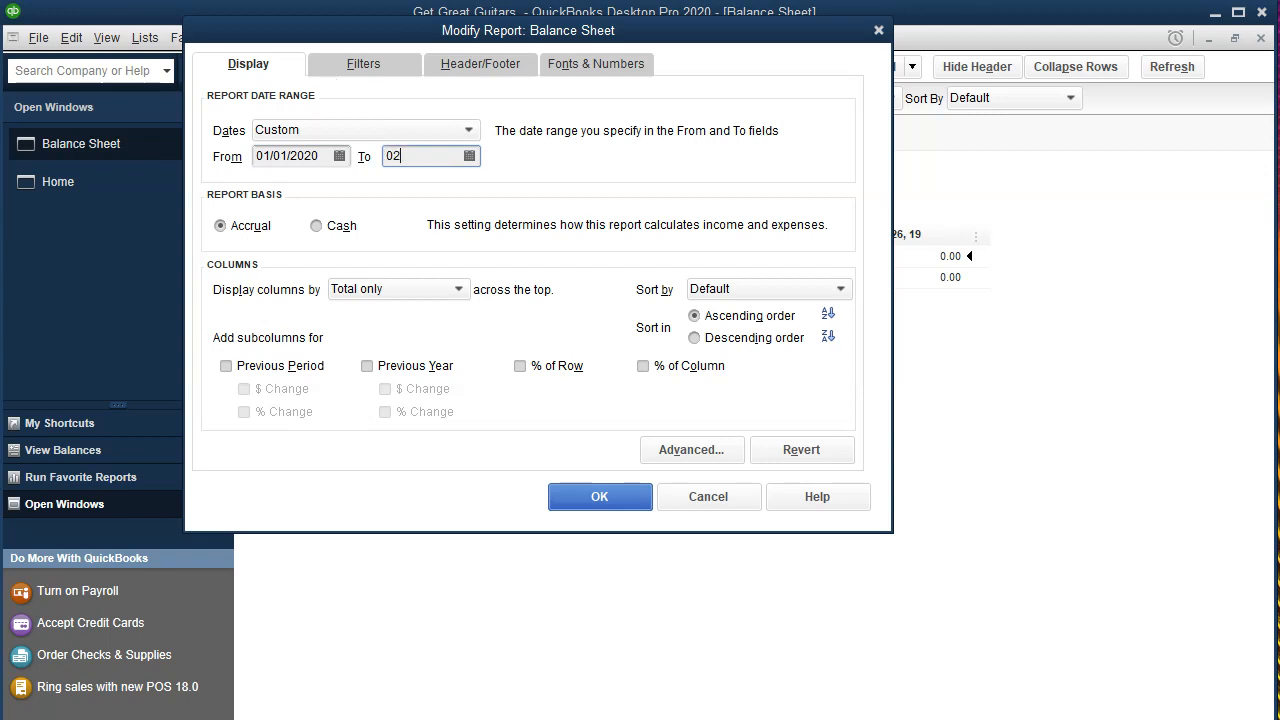
key("Tab")
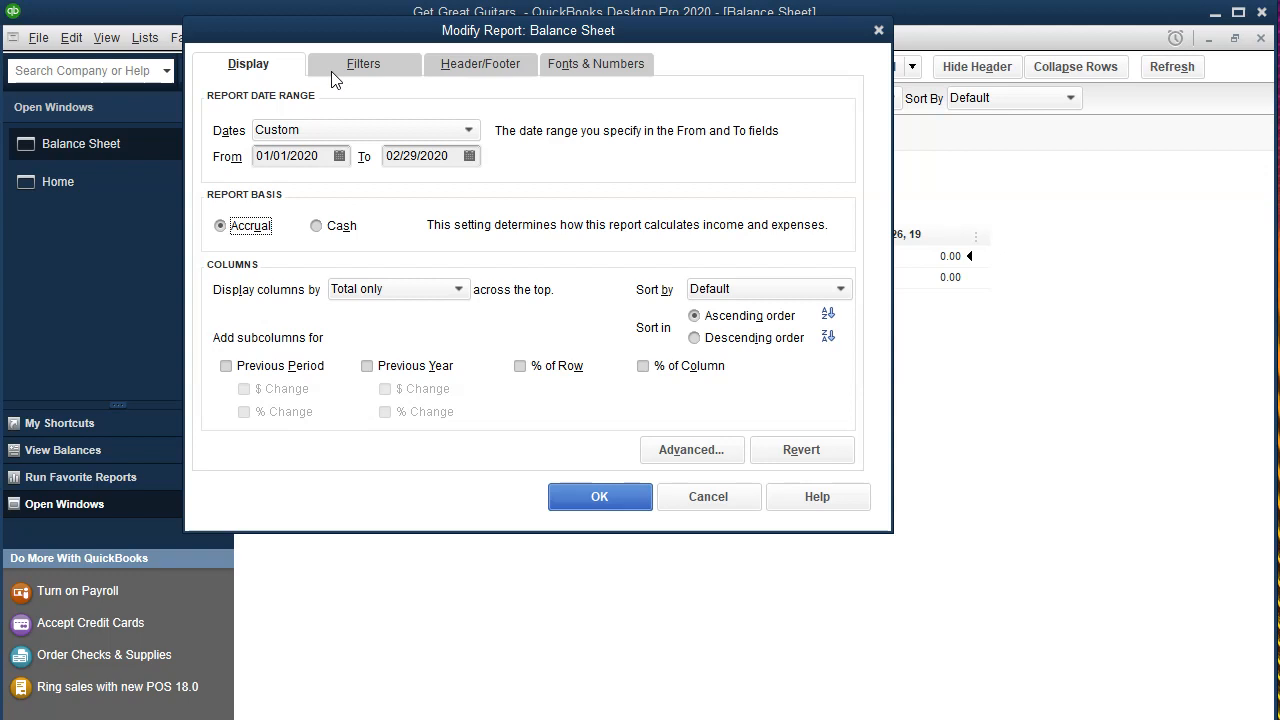
left_click(571, 494)
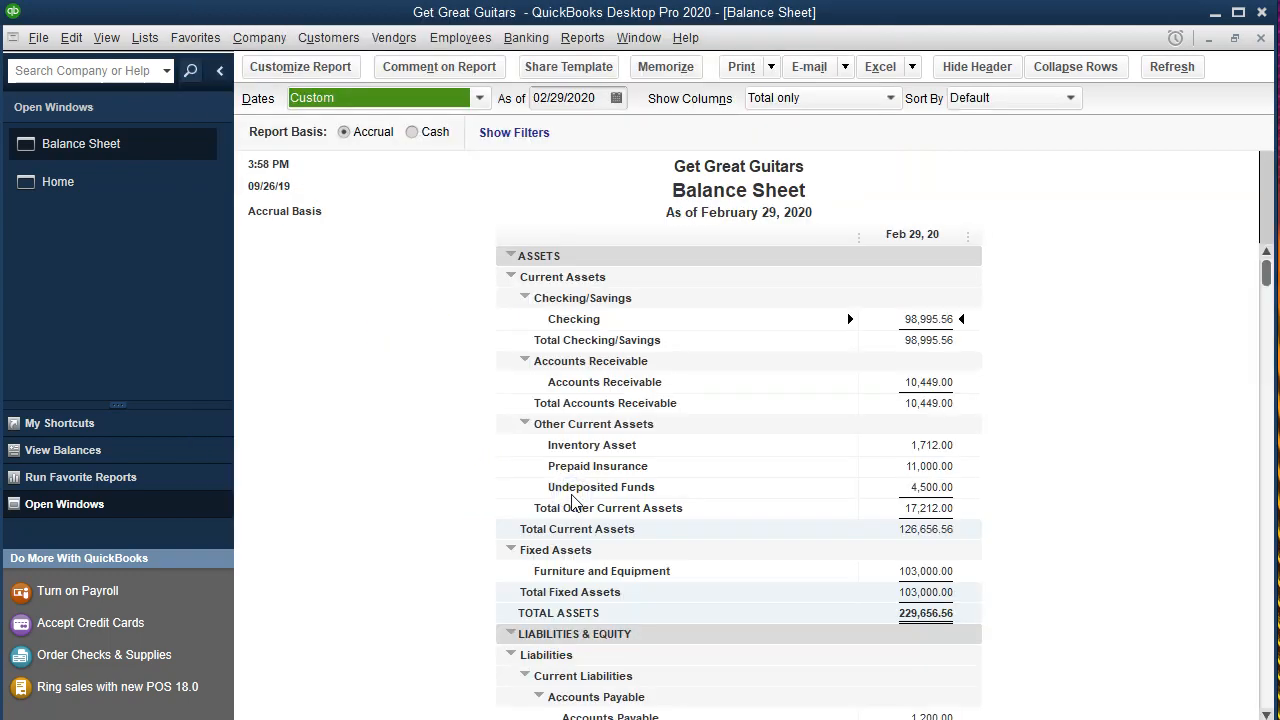
Review the balance sheet's liabilities section, down to the long-term Loan Payable balance.
scroll(572, 495, "down", 5)
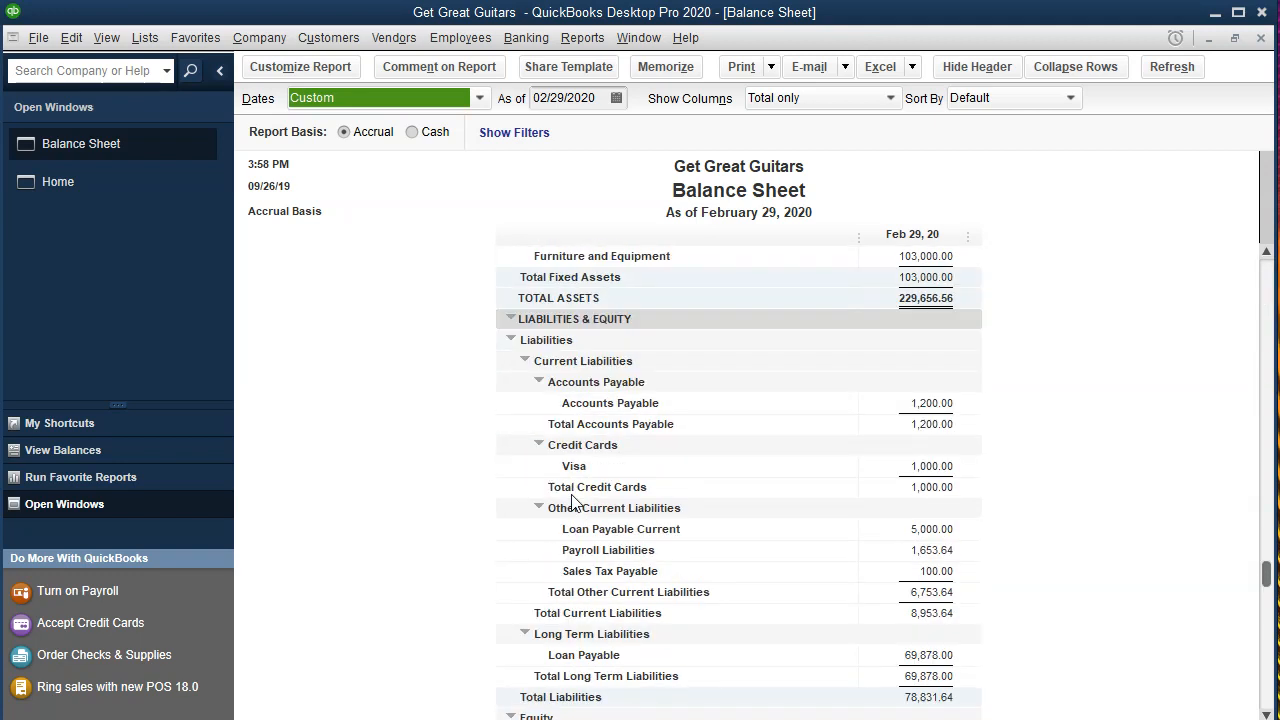
scroll(572, 500, "down", 1)
left_click(921, 592)
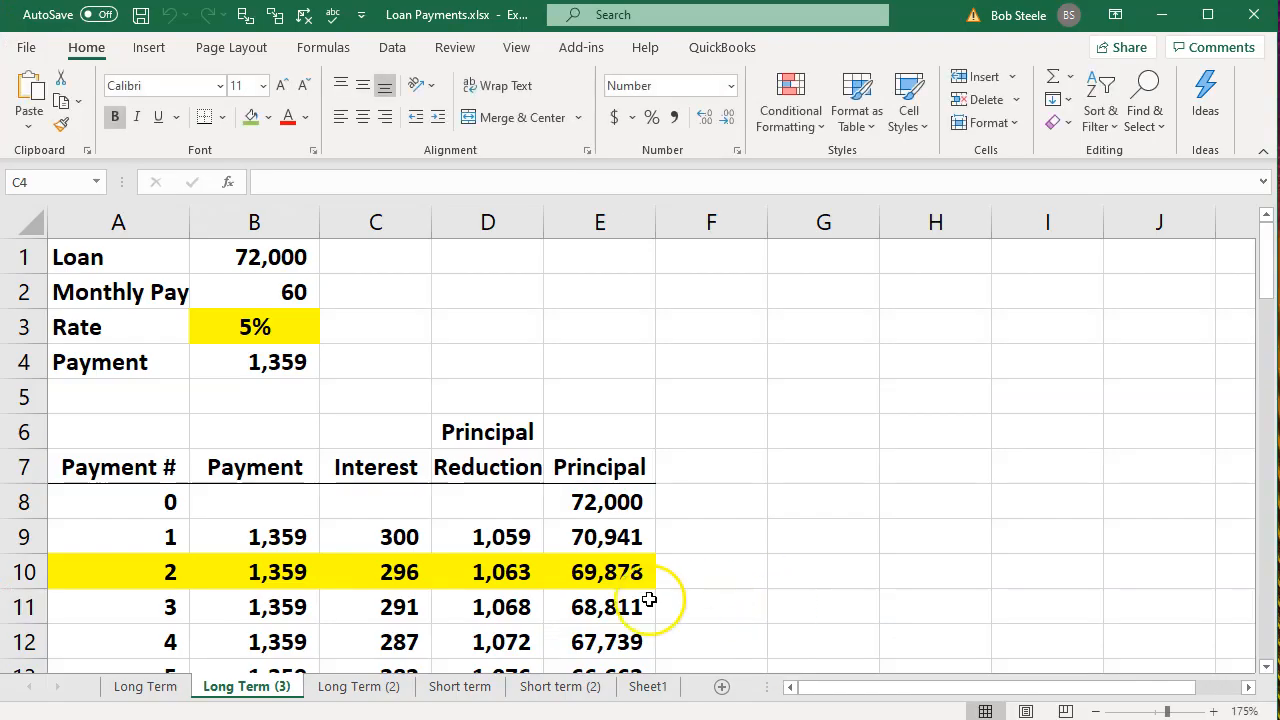
Switch to Loan Payments.xlsx in Excel and compare the Long Term (3) schedule with the Short term (2) schedule.
left_click(351, 632)
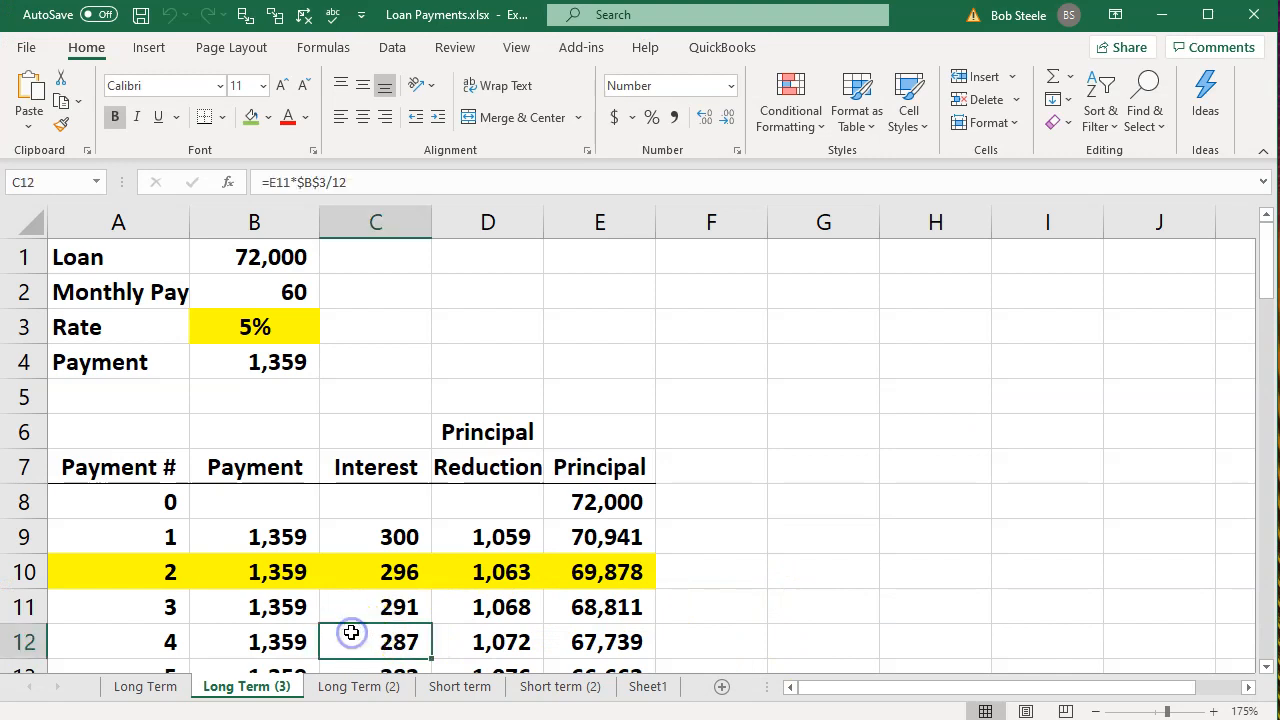
left_click(525, 686)
scroll(512, 633, "down", 1)
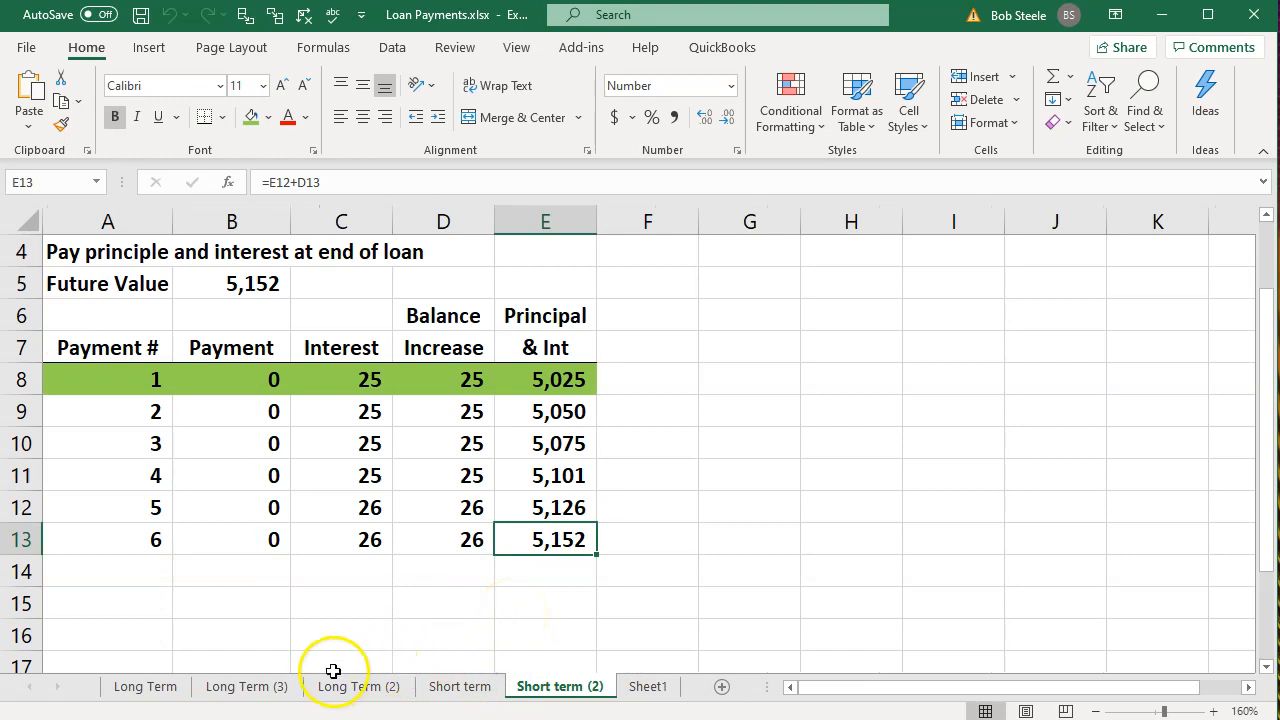
left_click(255, 686)
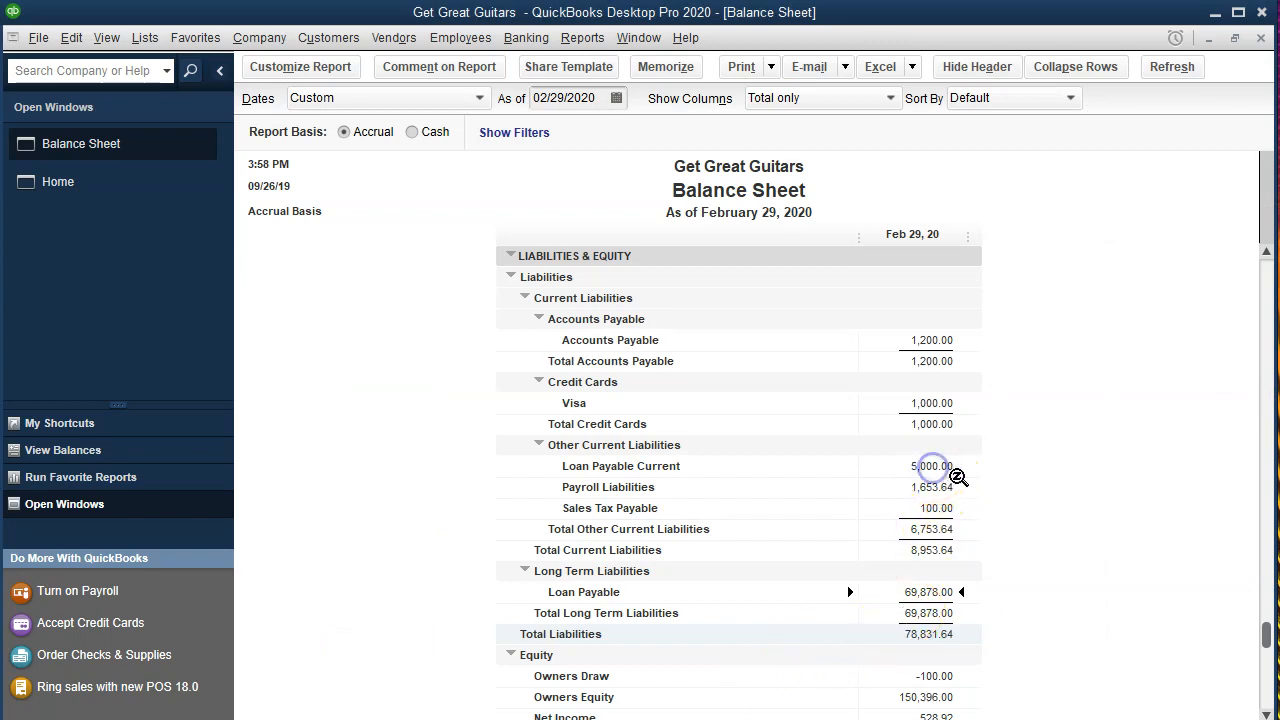
Check the Loan Payable Current balance in QuickBooks, then return to Excel and inspect payment 2's principal reduction in the Long Term (3) sheet.
left_click(929, 476)
left_click(698, 716)
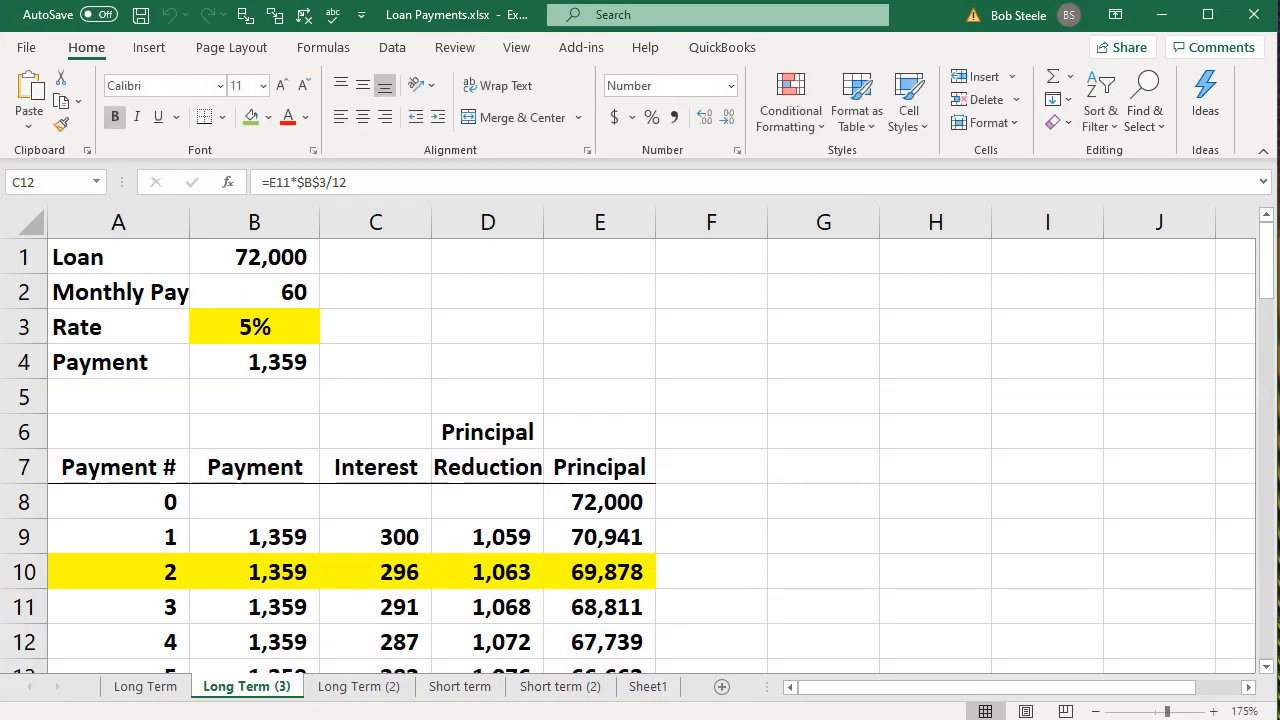
left_click(523, 585)
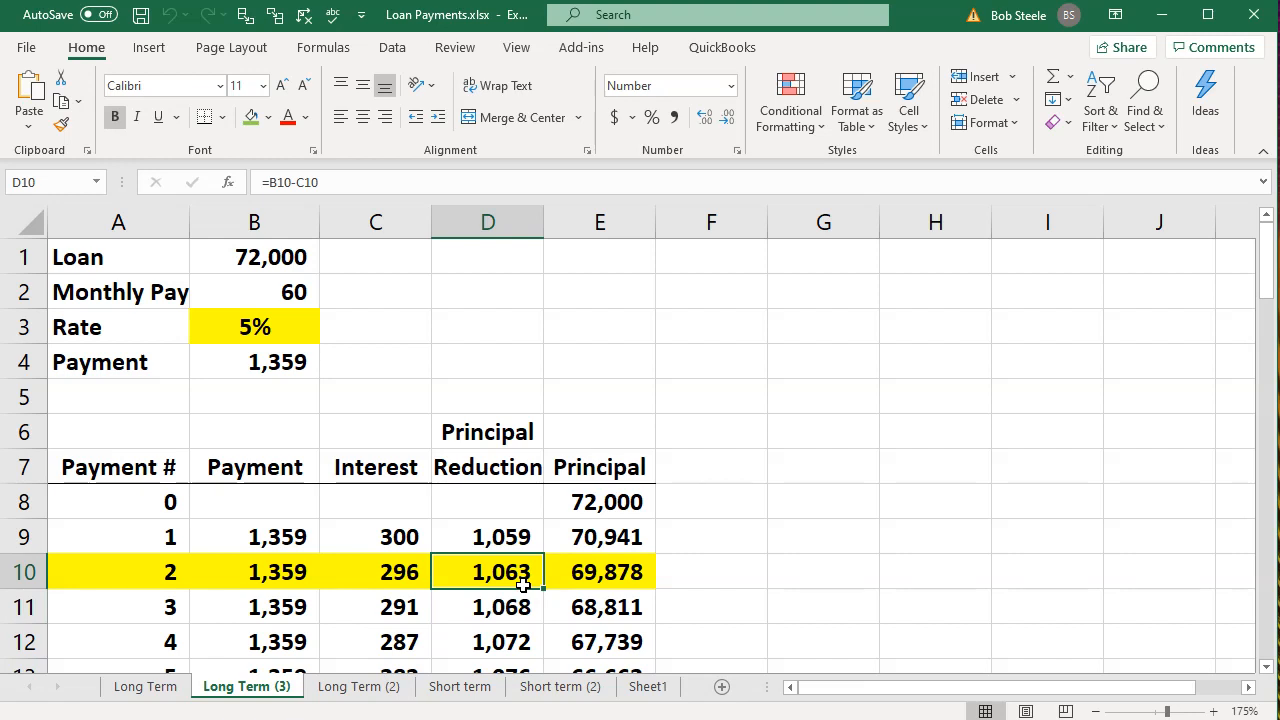
Calculate one year of payments on the long-term loan in Calculator as 1359 × 12.
left_click(256, 367)
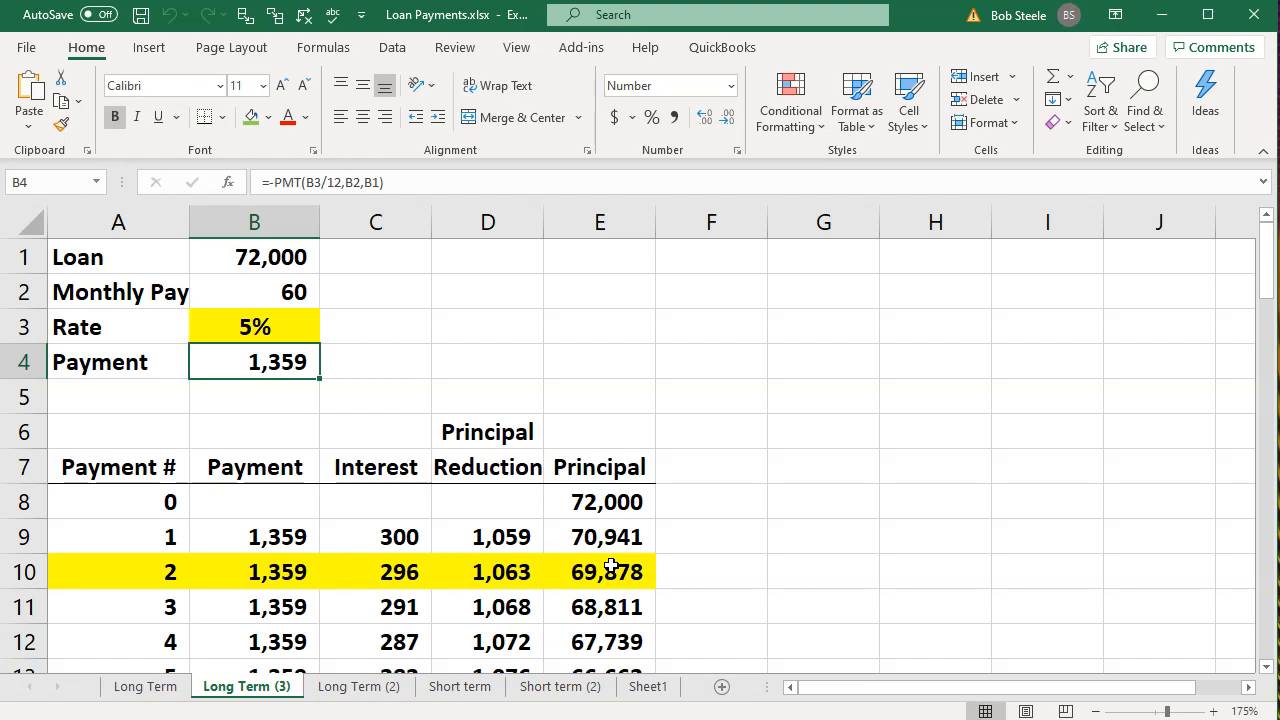
key("XF86Calculator")
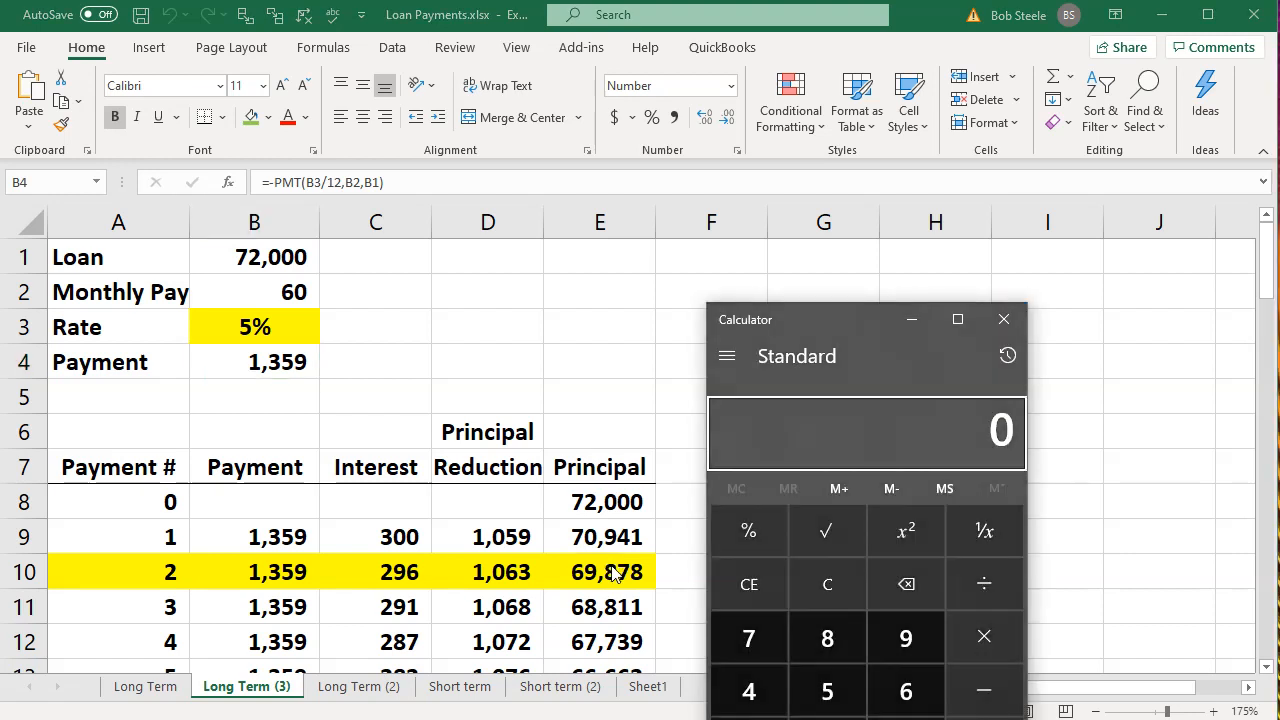
type("1359*12")
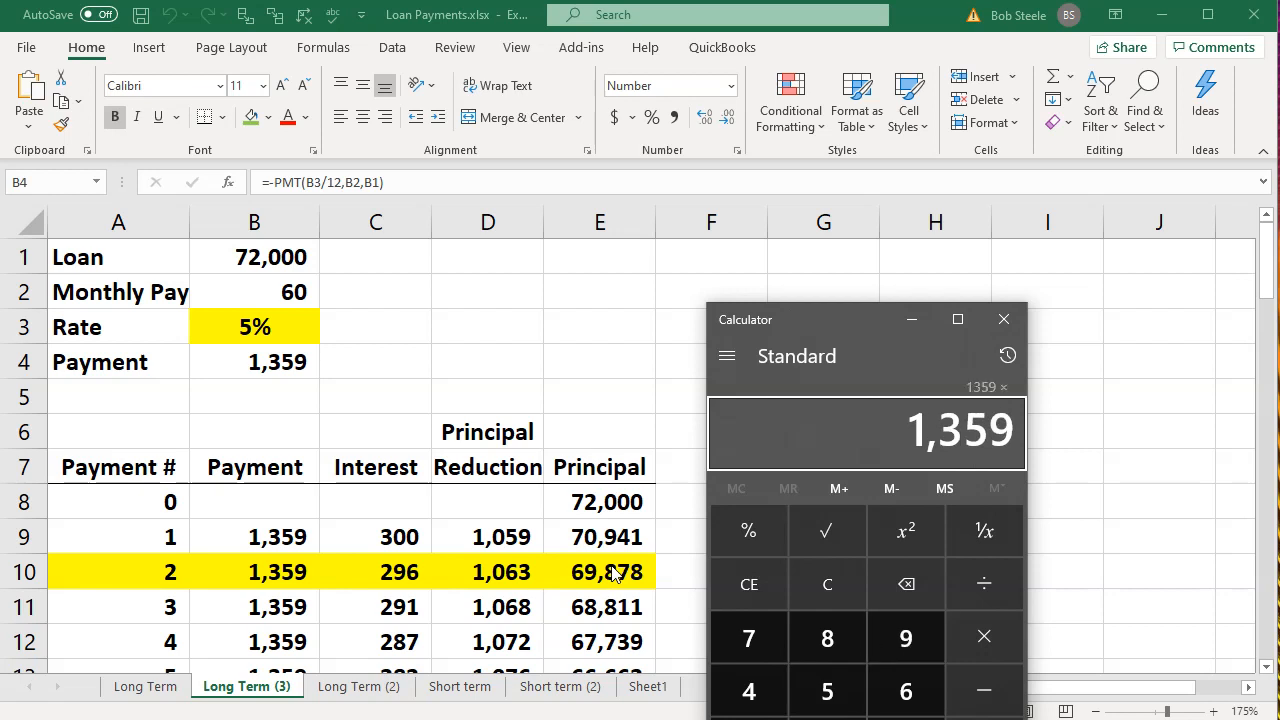
key("Return")
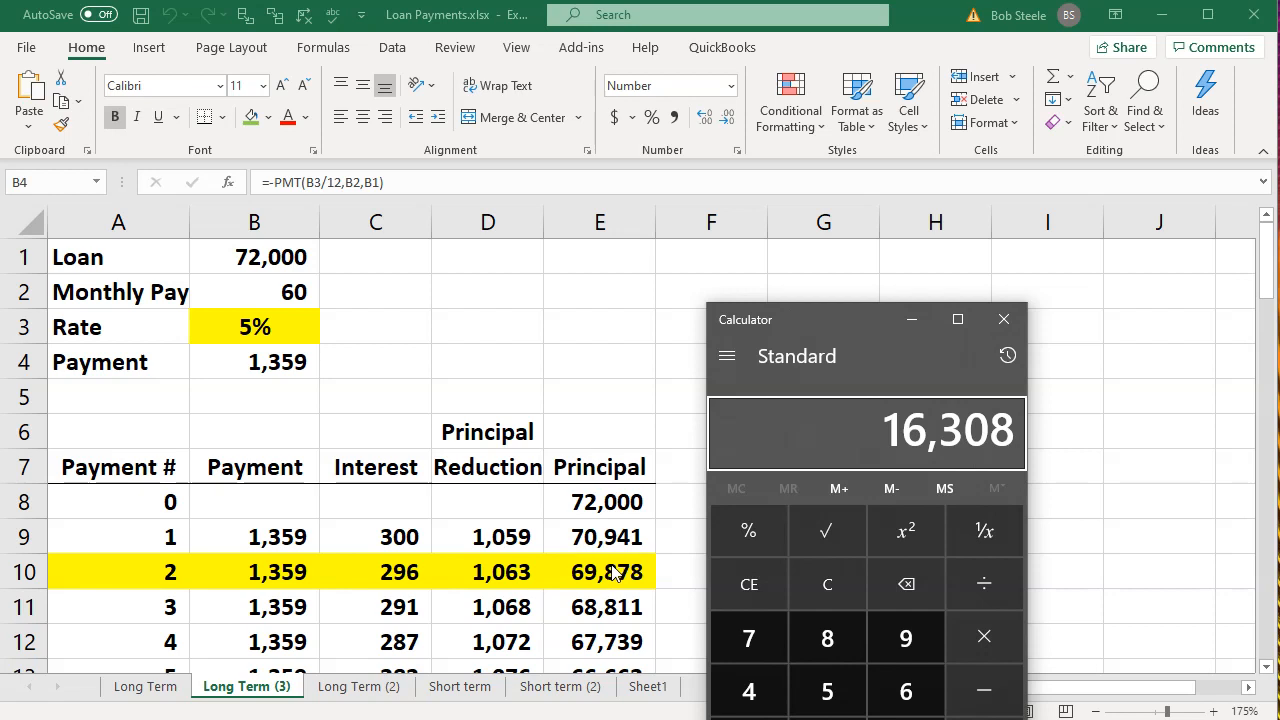
left_click(996, 323)
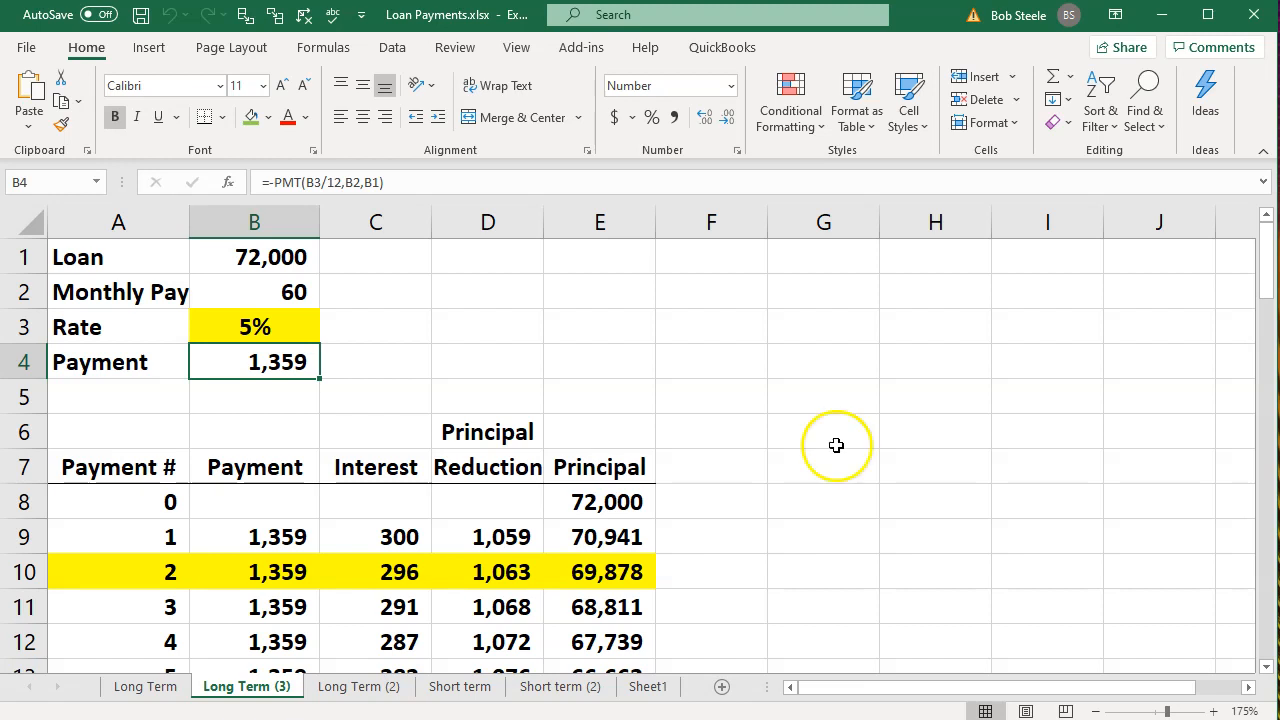
Examine payment 3's principal reduction, then the payment, interest, principal reduction and remaining principal for payment 2.
left_click(524, 607)
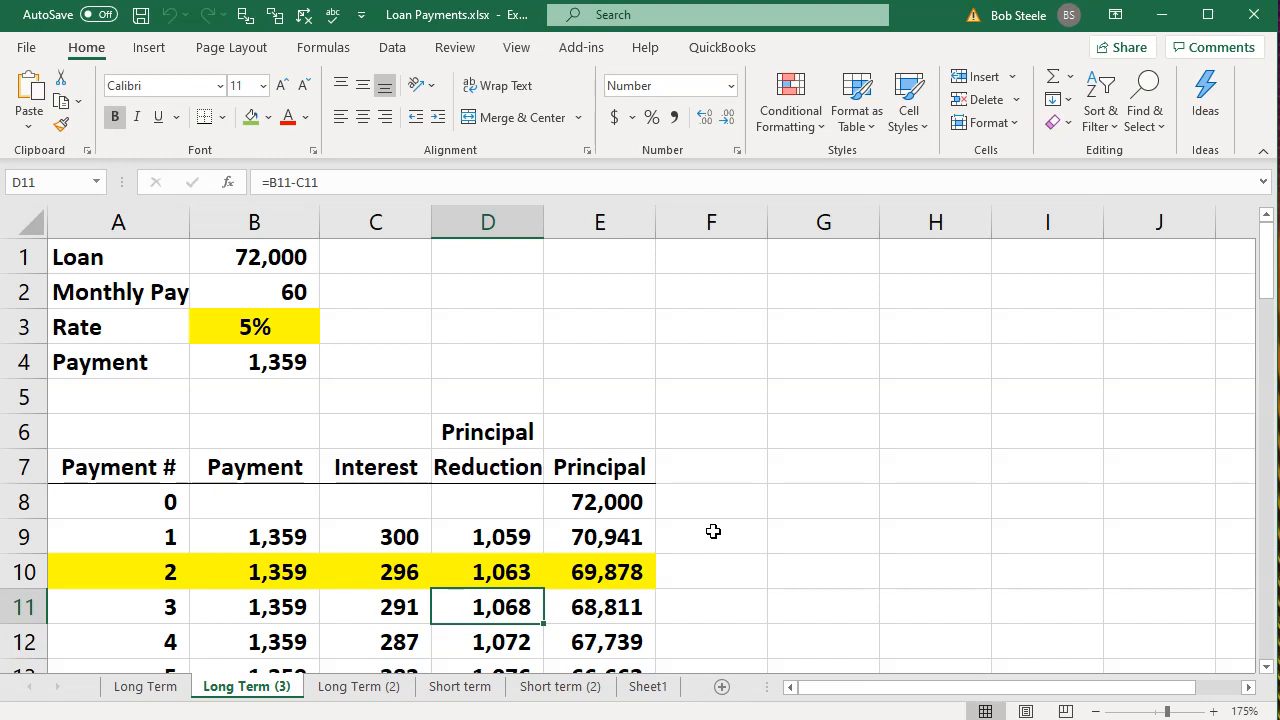
scroll(713, 531, "down", 1)
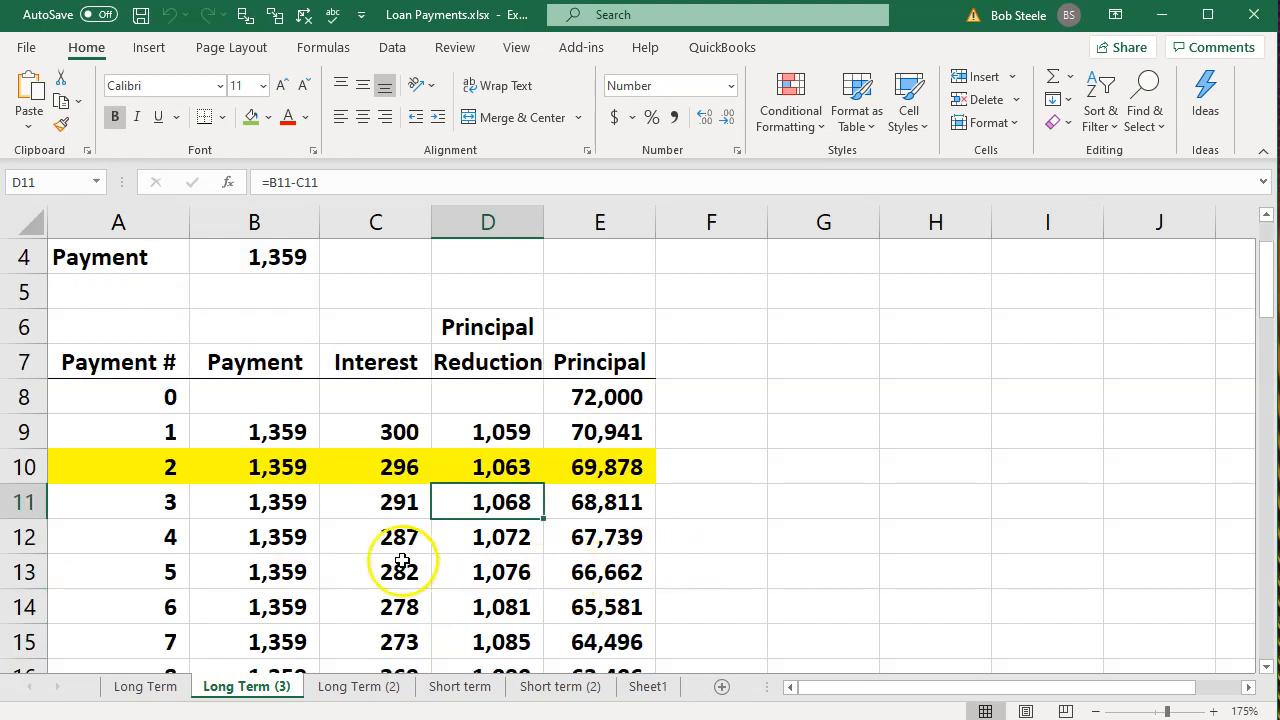
left_click(280, 466)
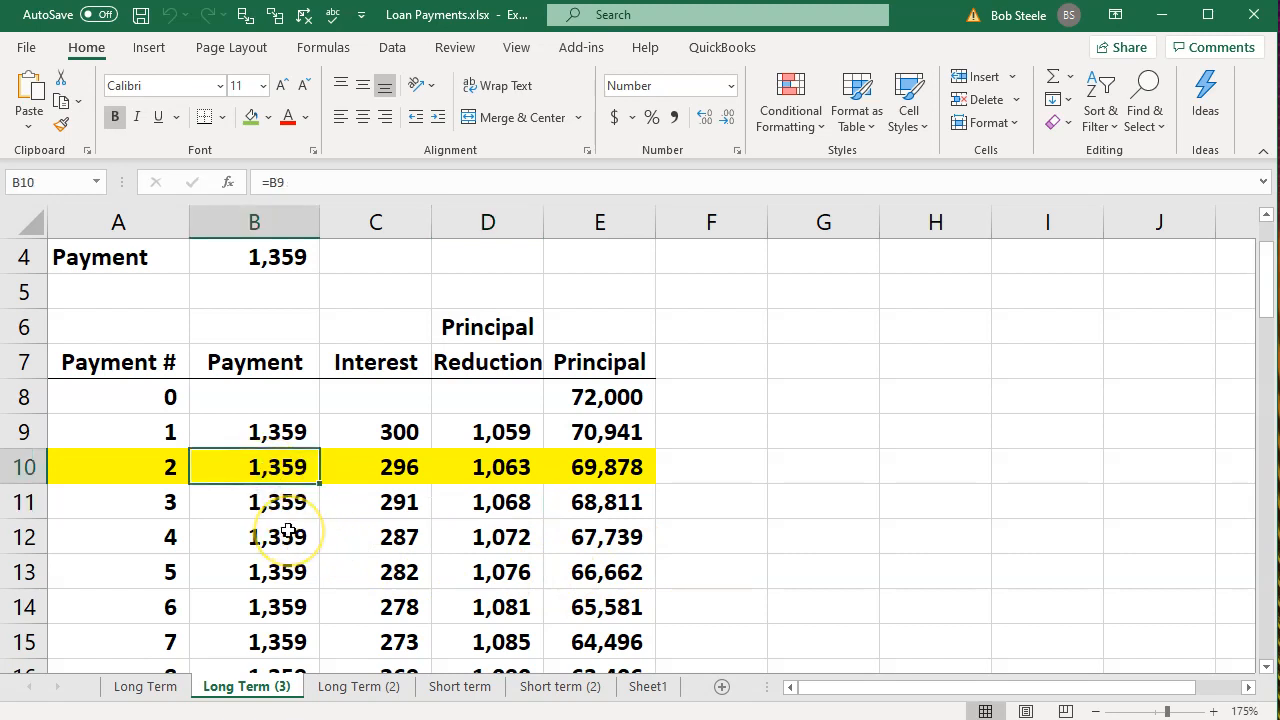
key("Right")
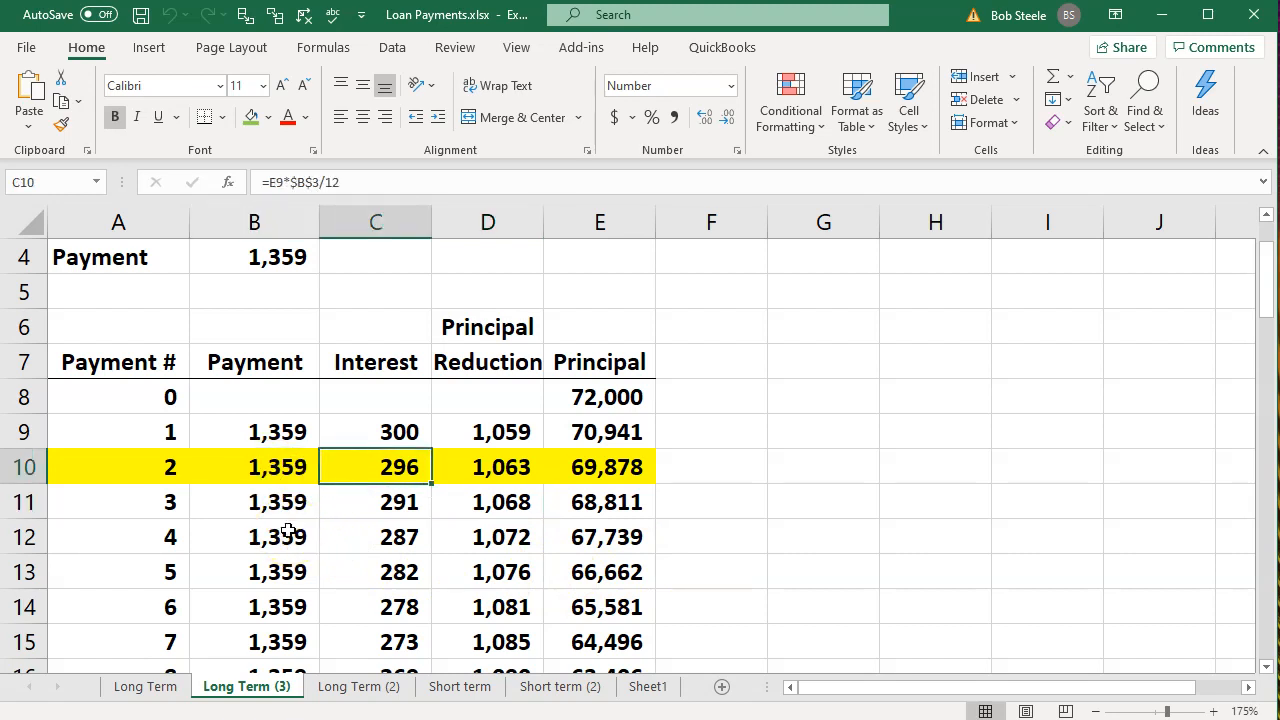
key("Right")
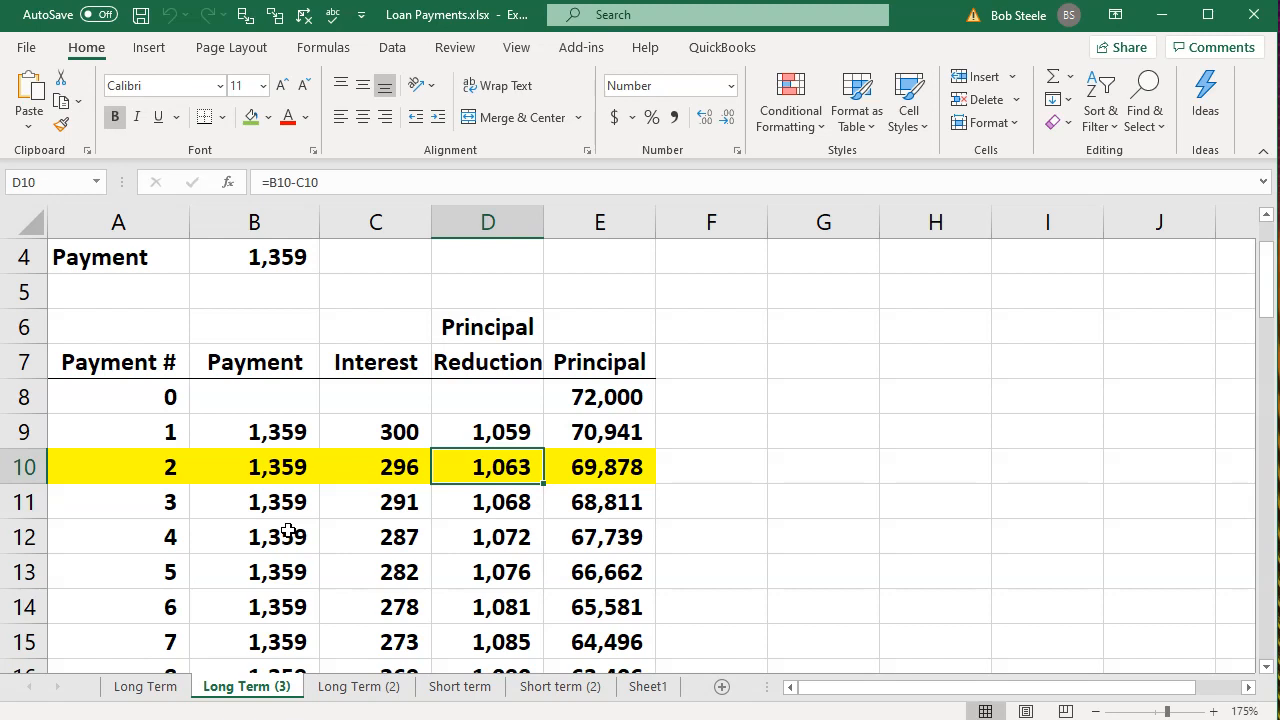
key("Right")
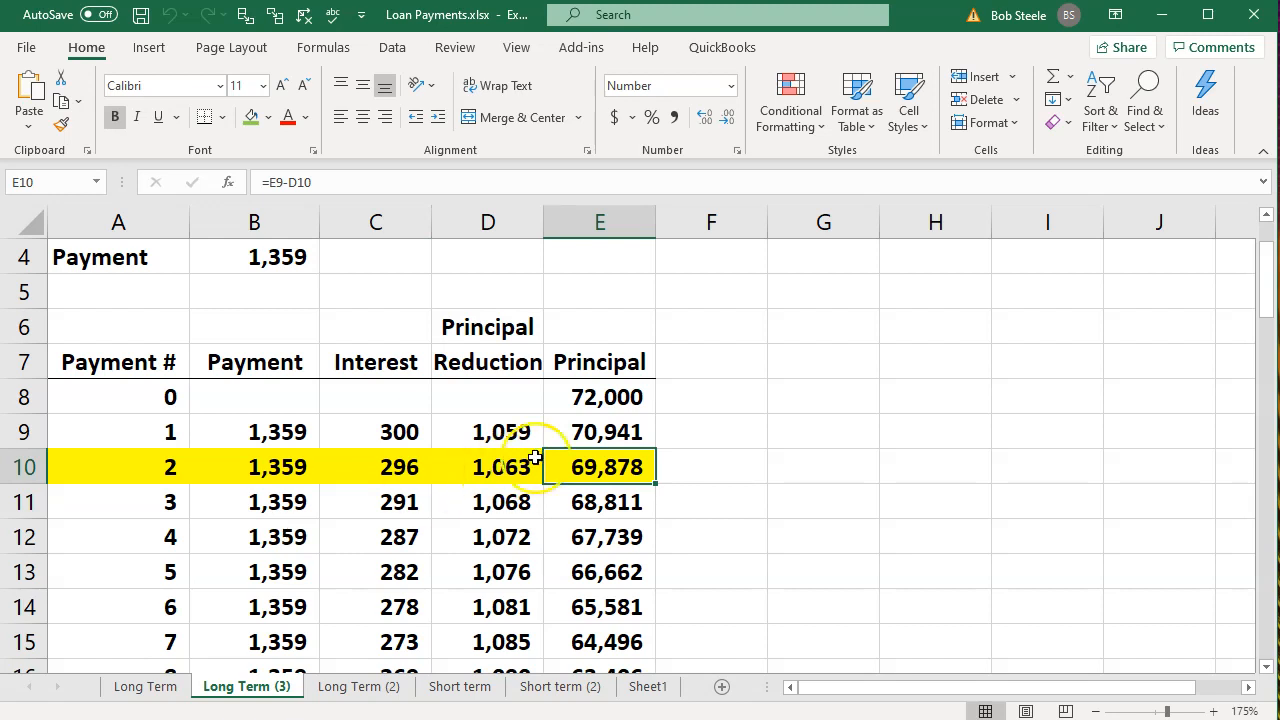
Trace the loan from its starting principal in E8 through payment 2's row to the remaining principal in E10.
left_click(590, 400)
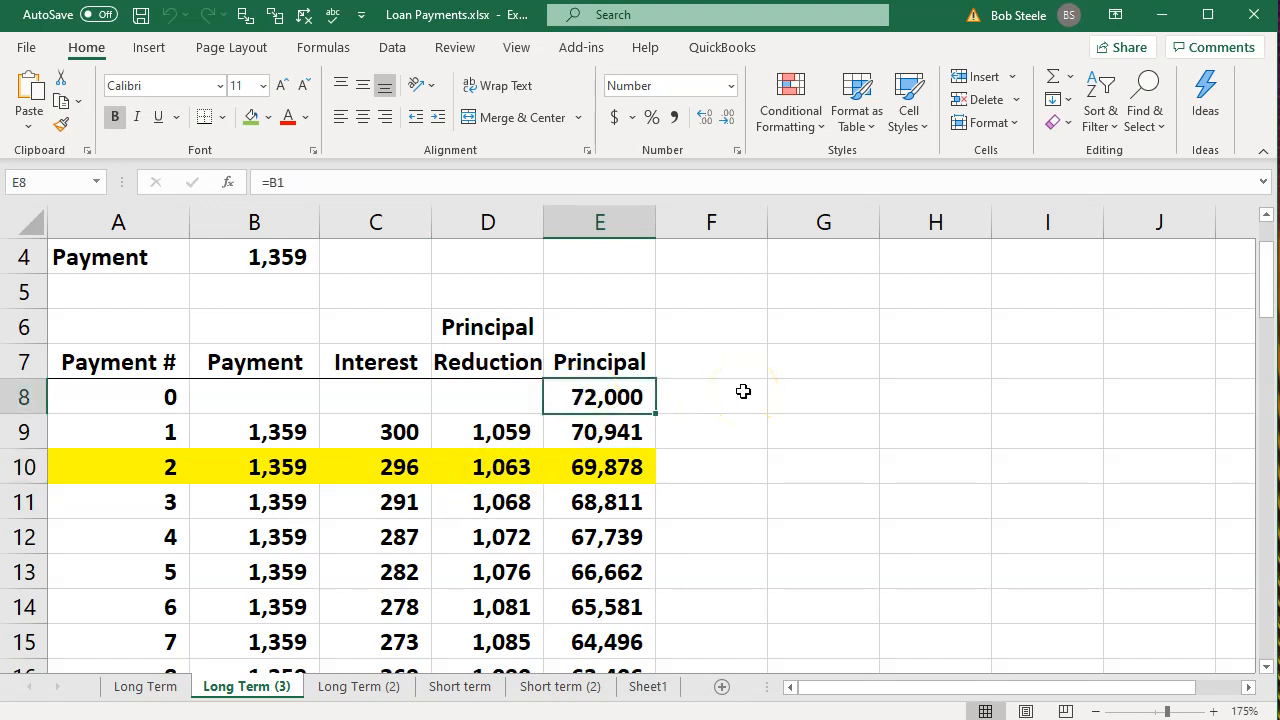
key("Left")
key("Left")
key("Left")
key("Down")
key("Down")
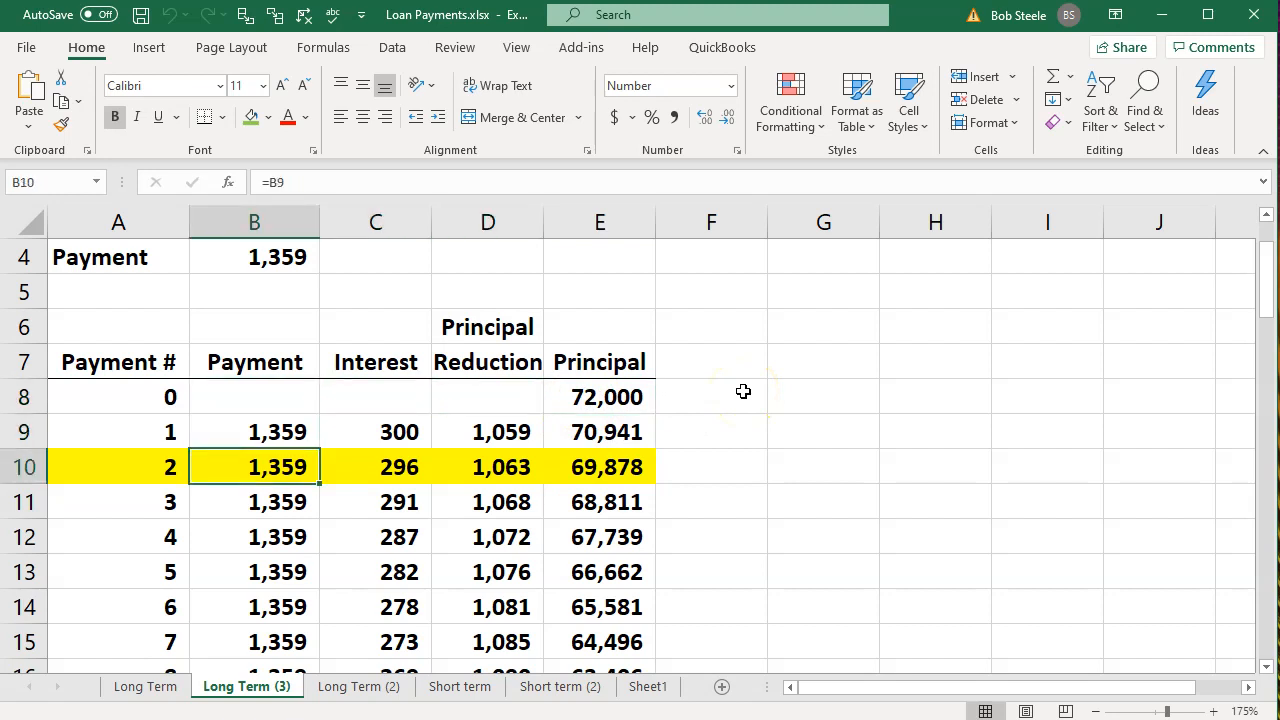
key("Right")
key("Right")
key("Right")
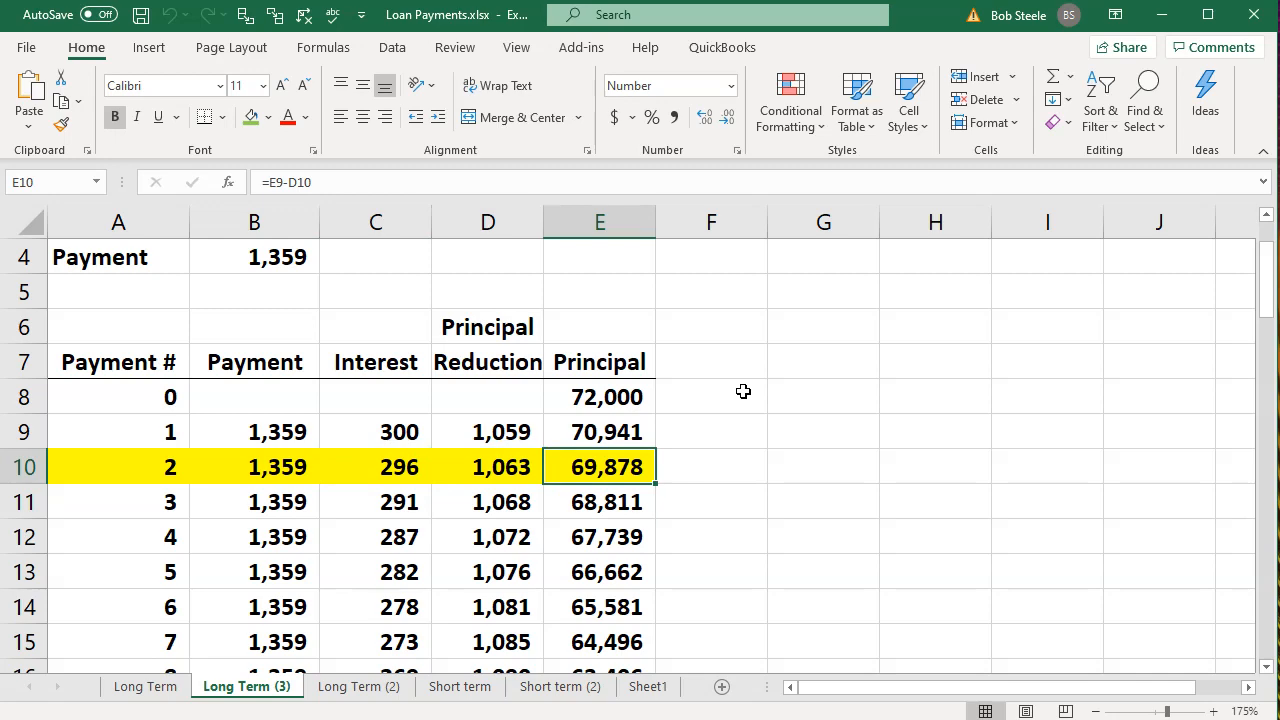
Switch to QuickBooks, minimize its window, and return to the Loan Payments workbook in Excel.
left_click(715, 719)
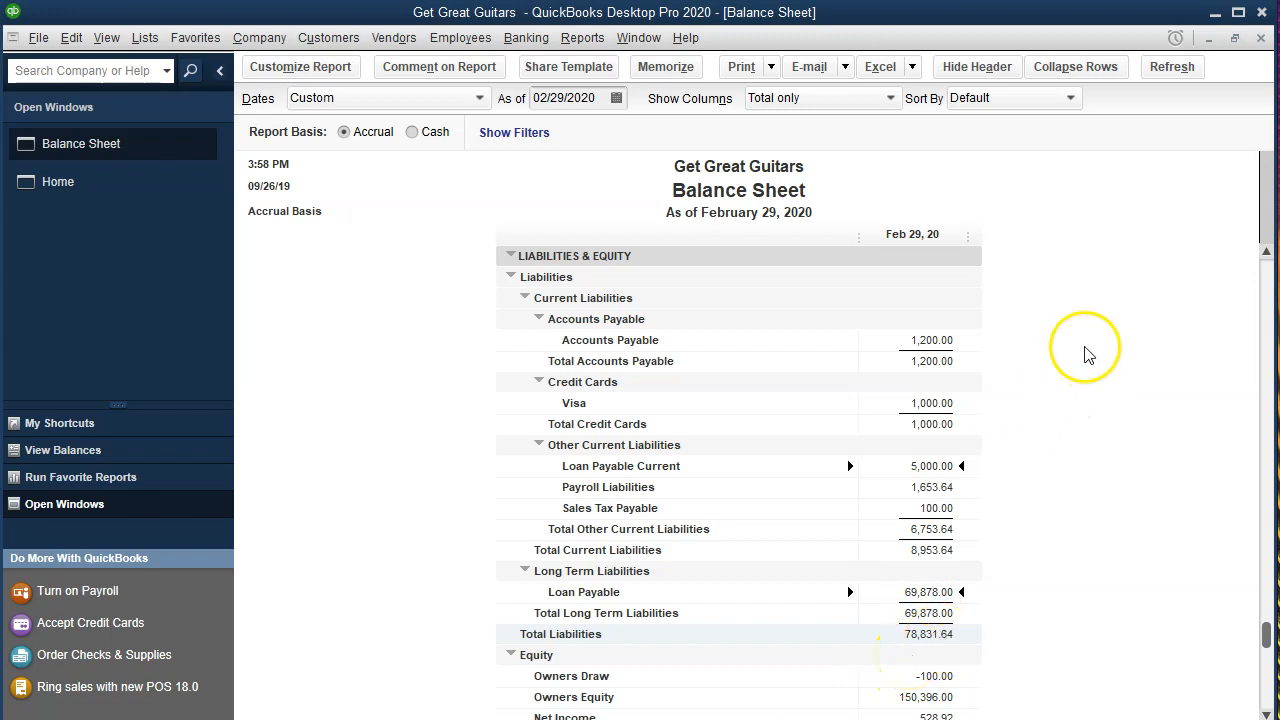
left_click(1213, 16)
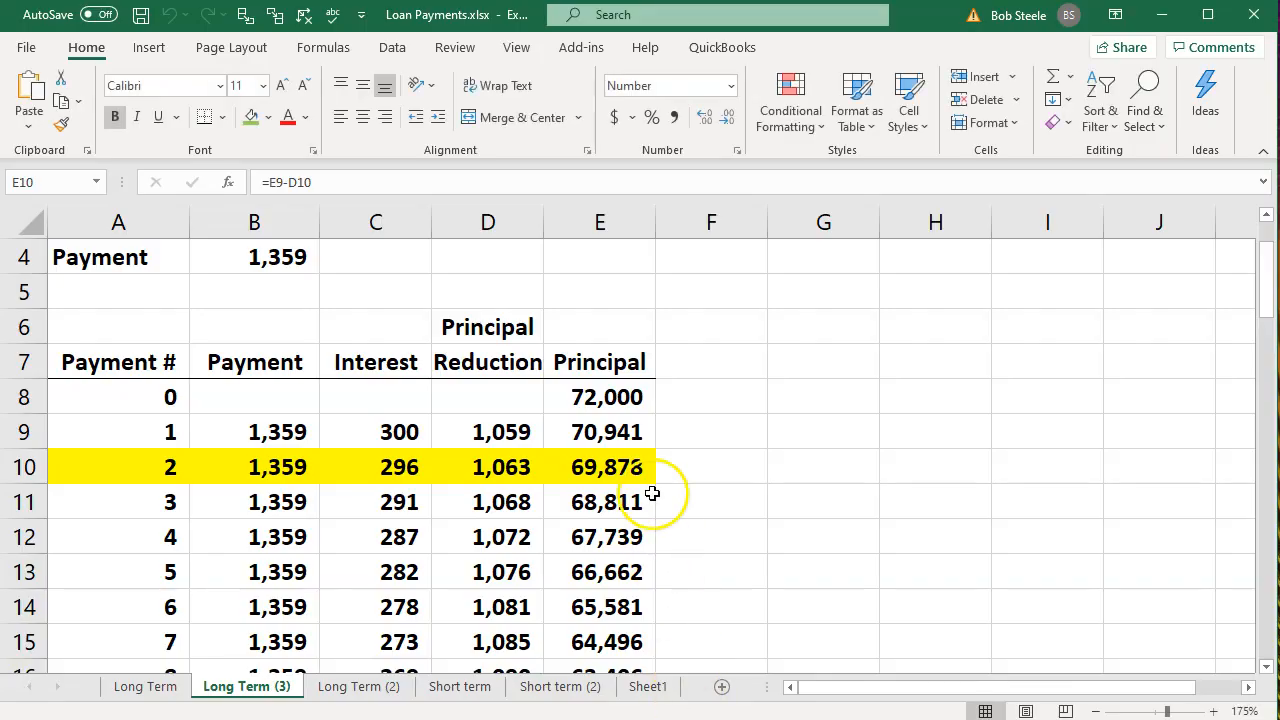
left_click(630, 468)
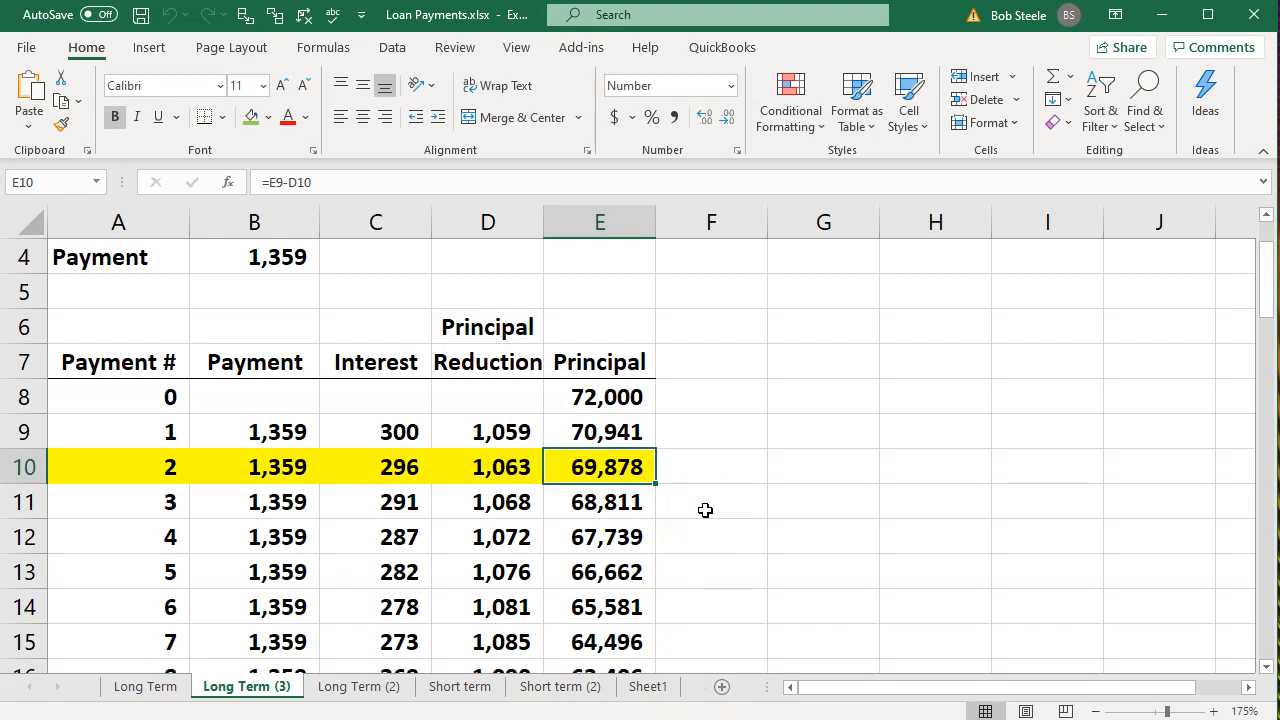
Examine payment 3's row and follow the principal reduction column down to payment 14 in D22.
key("Left")
key("Left")
key("Left")
key("Down")
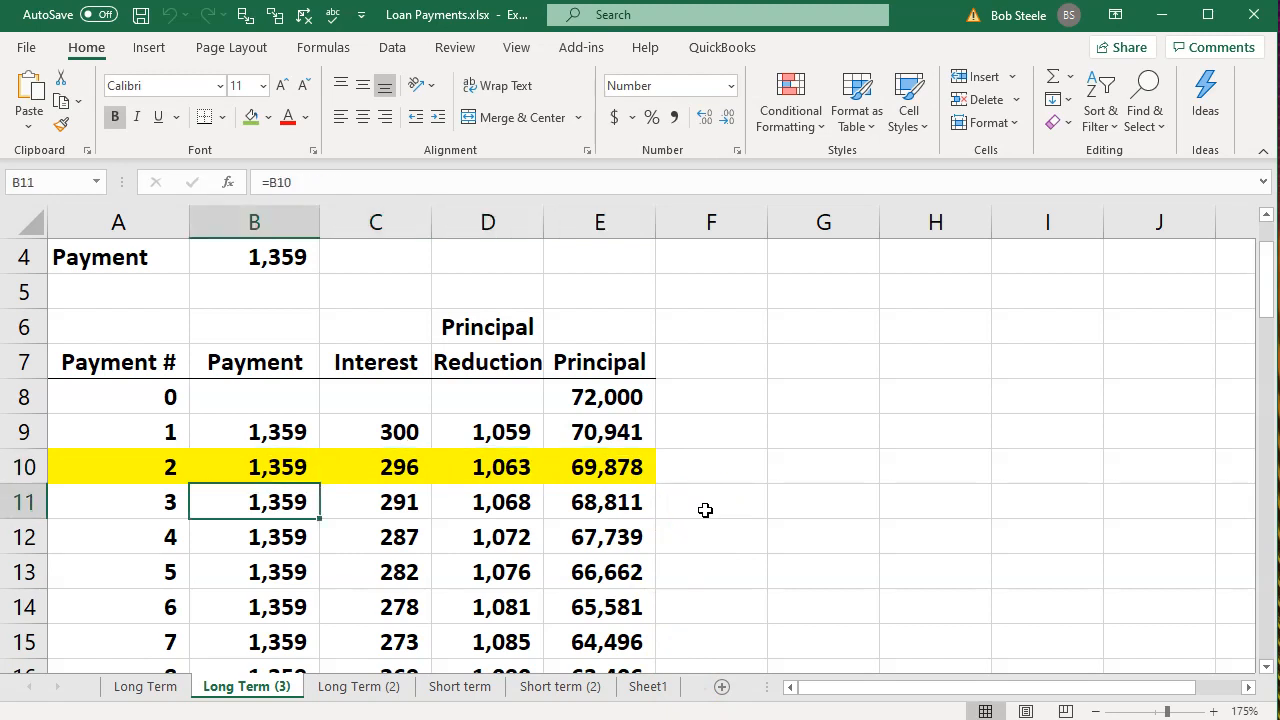
key("Right")
key("Right")
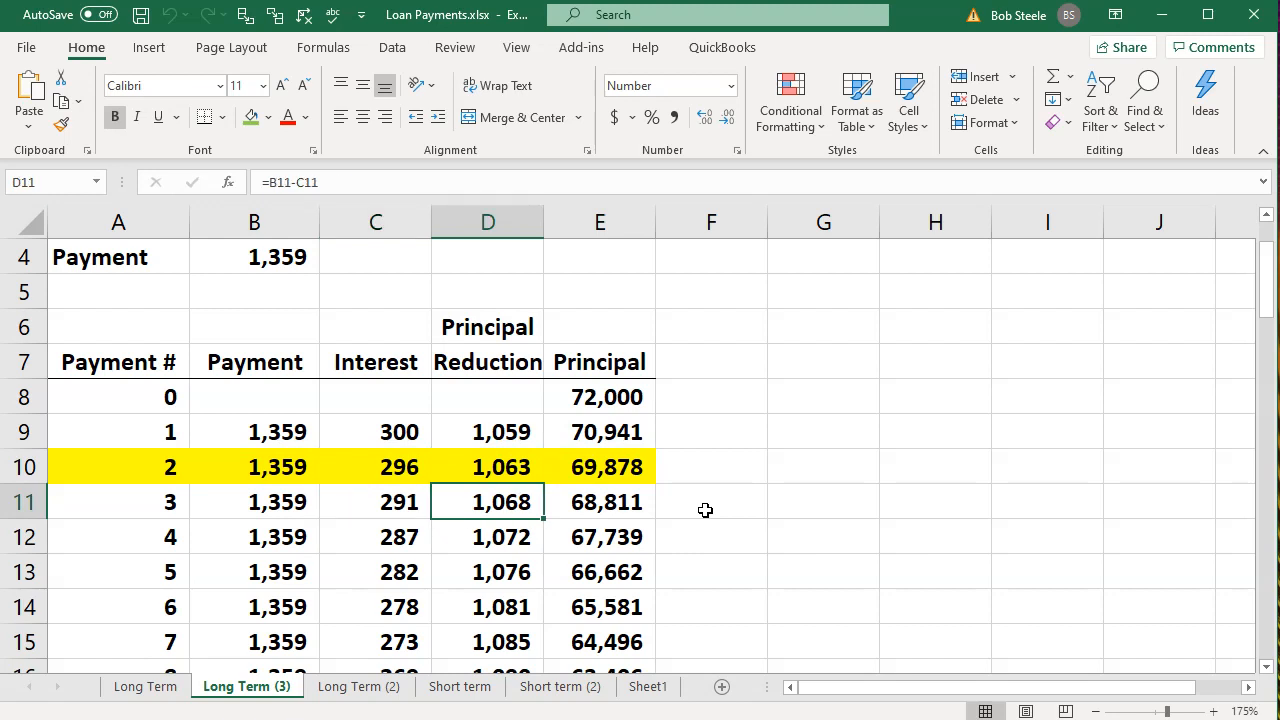
key("Down")
key("Down")
key("Down")
key("Down")
key("Down")
key("Down")
key("Down")
key("Down")
key("Down")
key("Down")
key("Down")
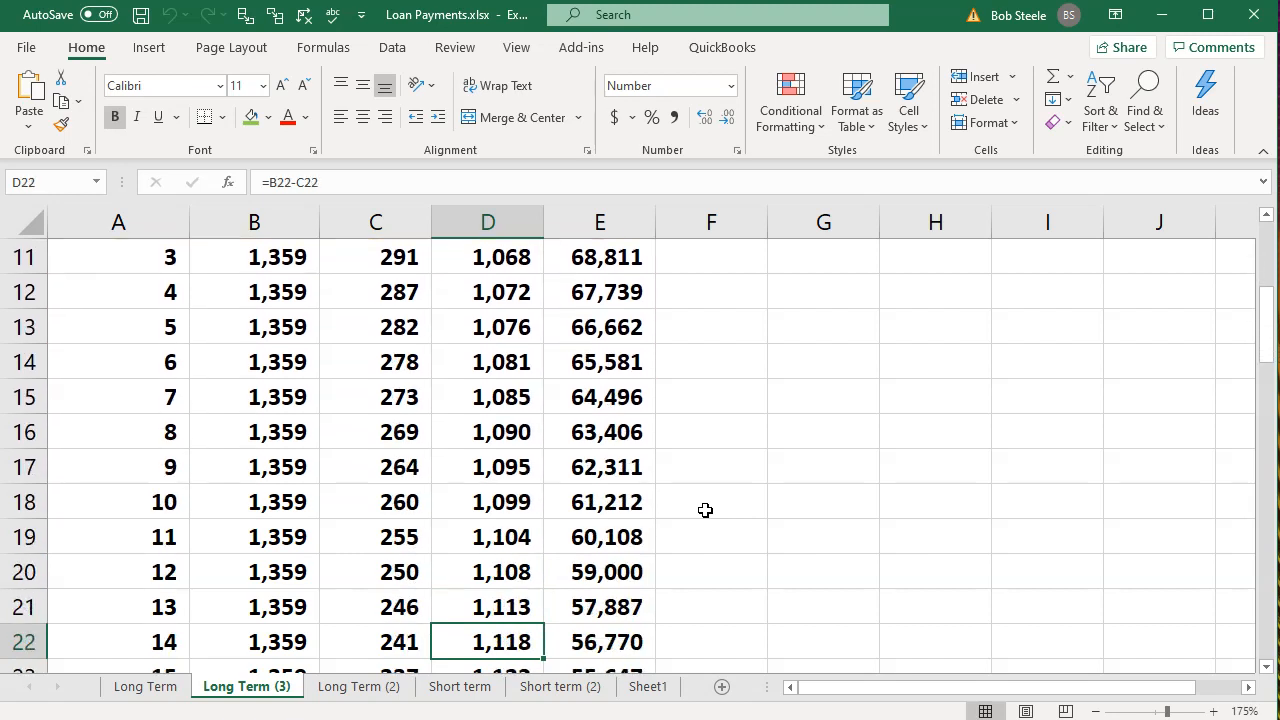
Fill the principal reductions for payments 3 through 14 (D11:D22) with green.
left_click_drag(505, 638, 470, 363)
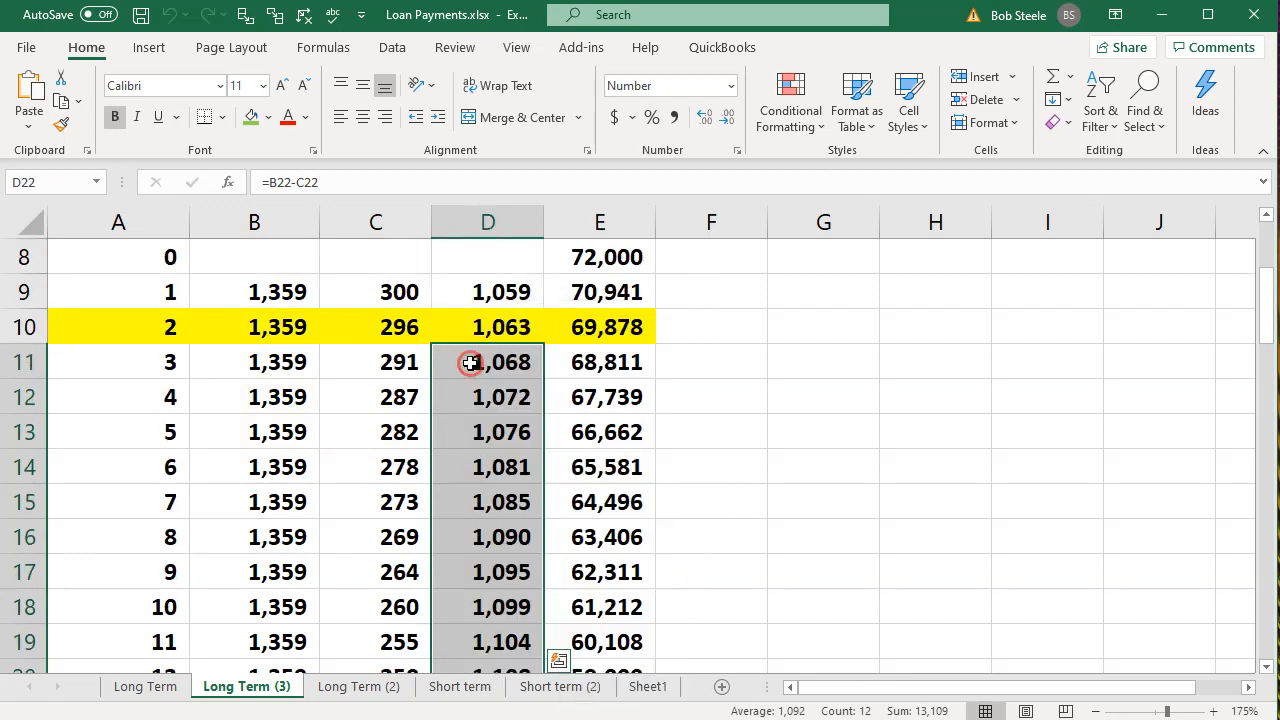
right_click(470, 390)
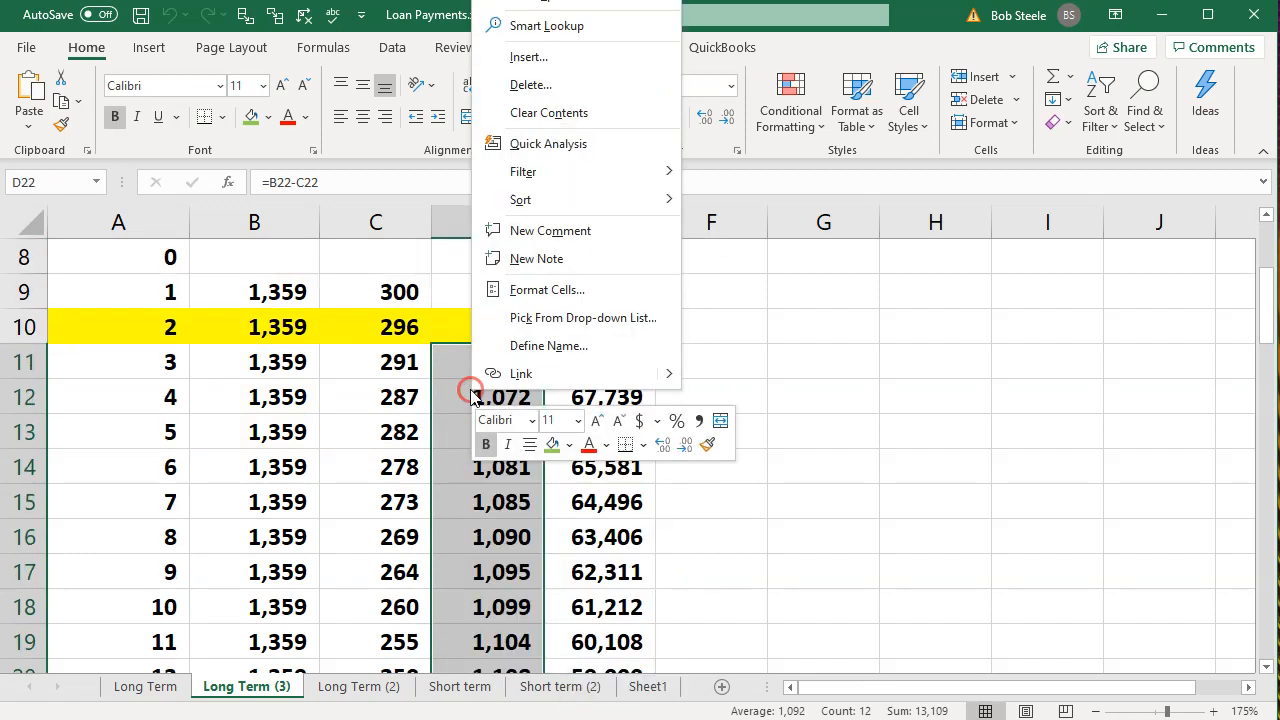
left_click(551, 445)
left_click(891, 537)
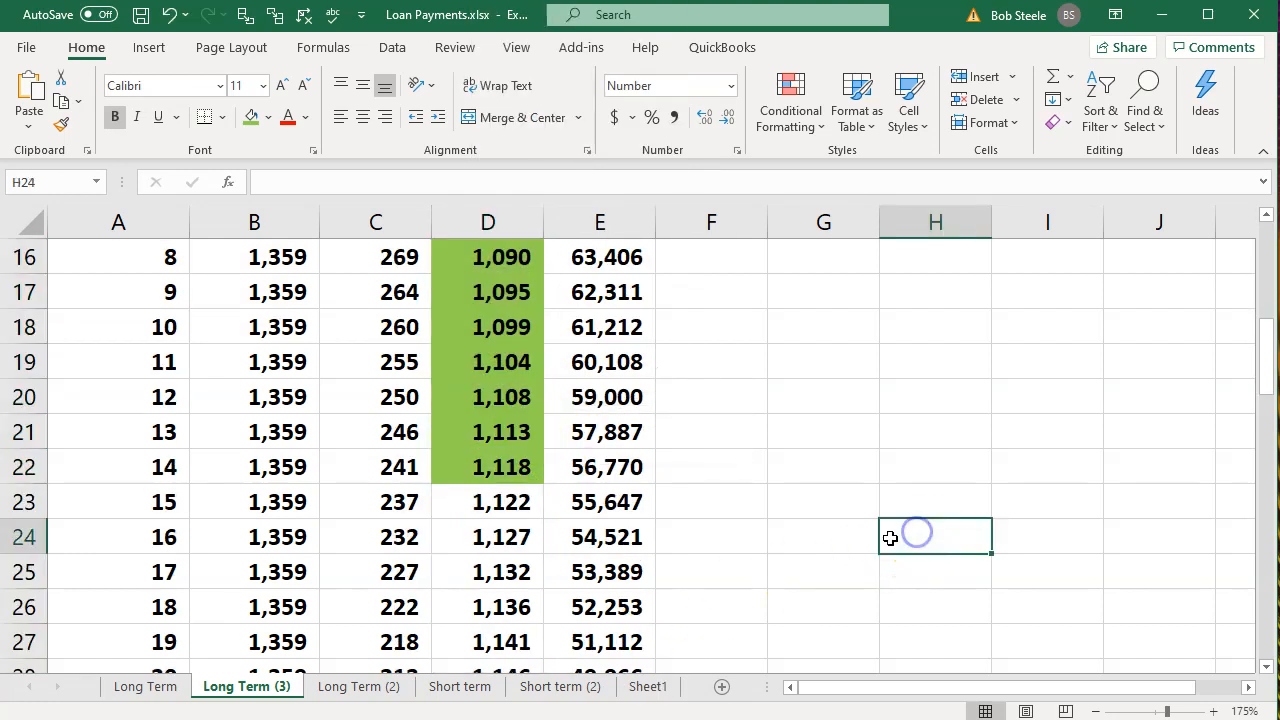
Sum the green principal reductions D11:D22 in cell F22.
left_click(734, 464)
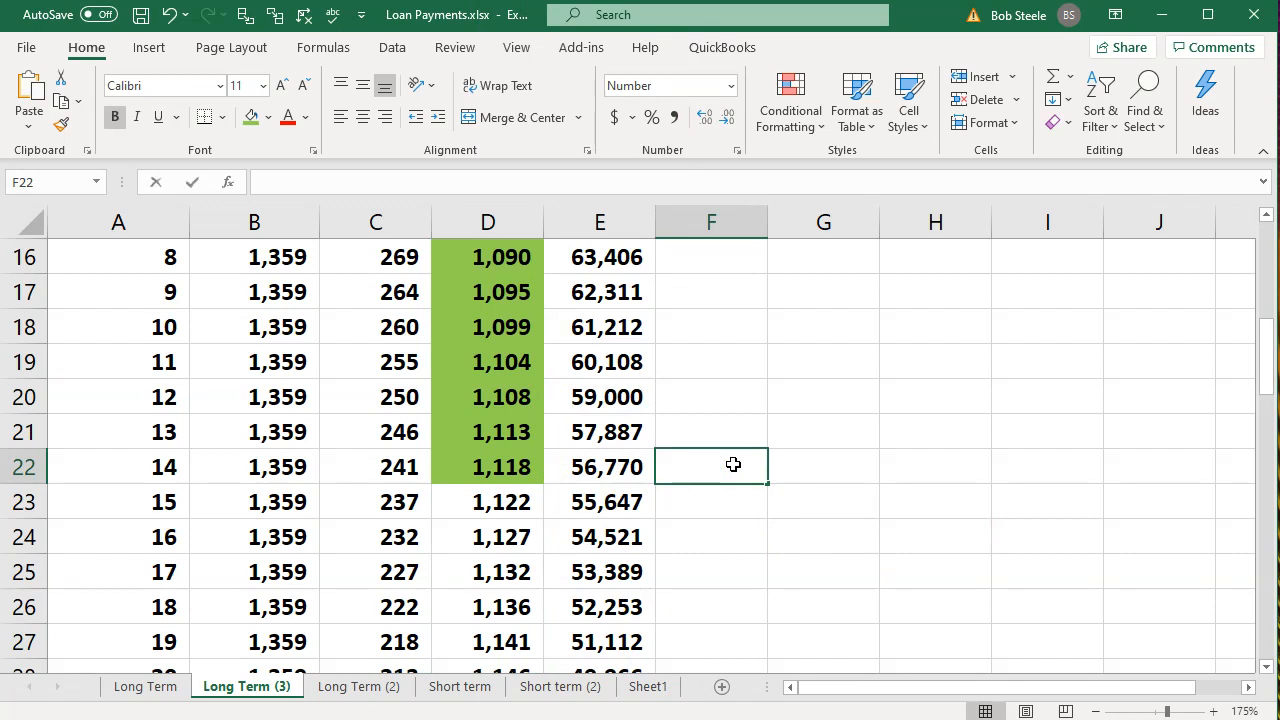
type("=sum(")
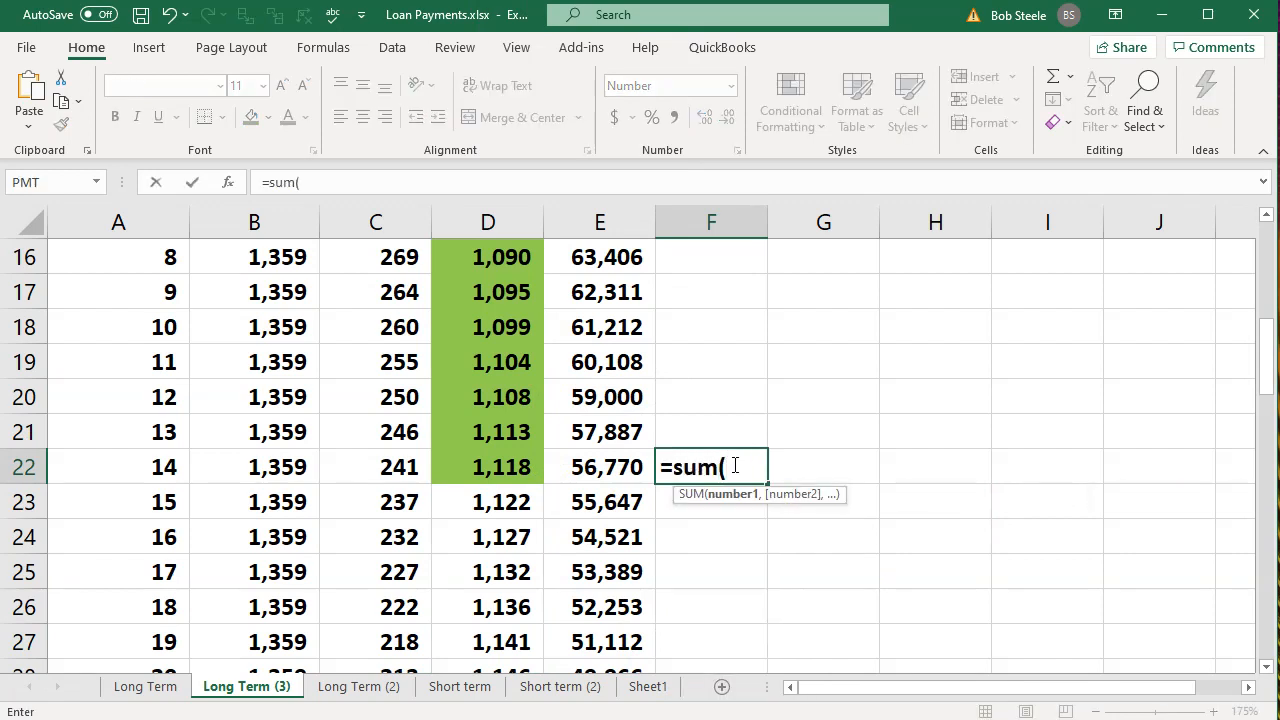
key("Left")
key("Left")
key("shift+Up")
key("shift+Up")
key("shift+Up")
key("shift+Up")
key("shift+Up")
key("shift+Up")
key("shift+Up")
key("shift+Up")
key("shift+Up")
key("shift+Up")
key("shift+Up")
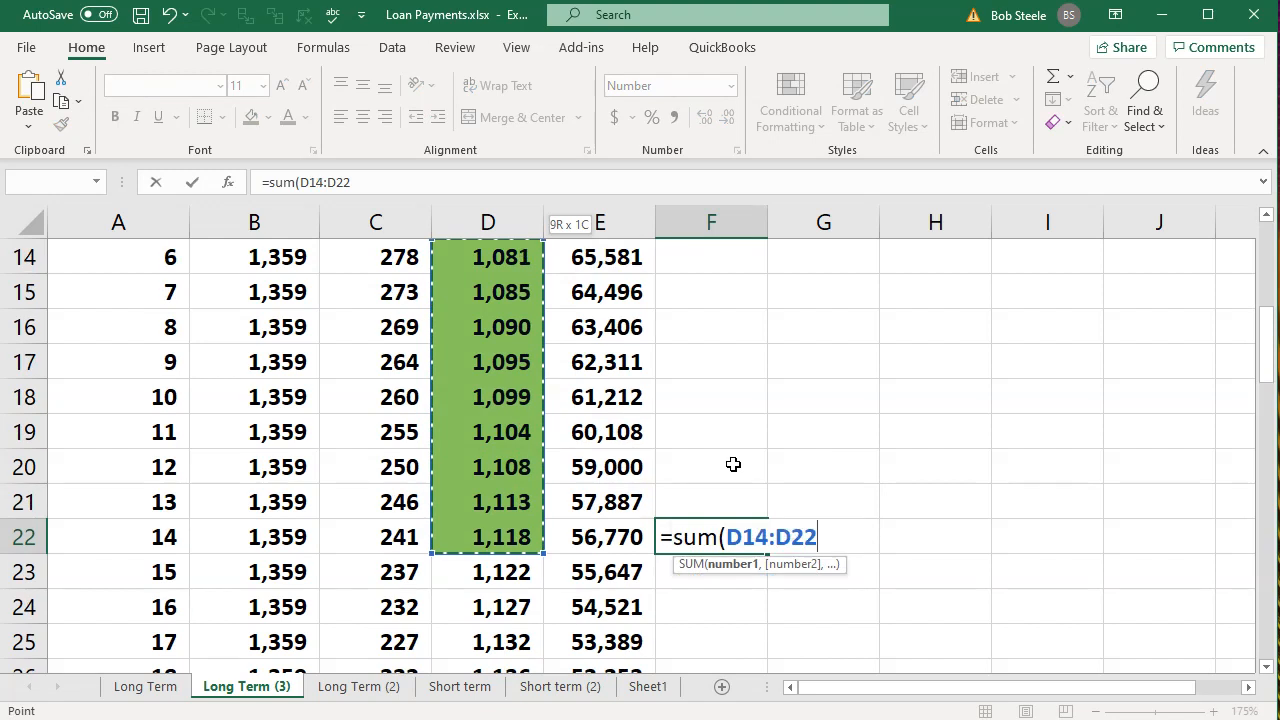
key("Return")
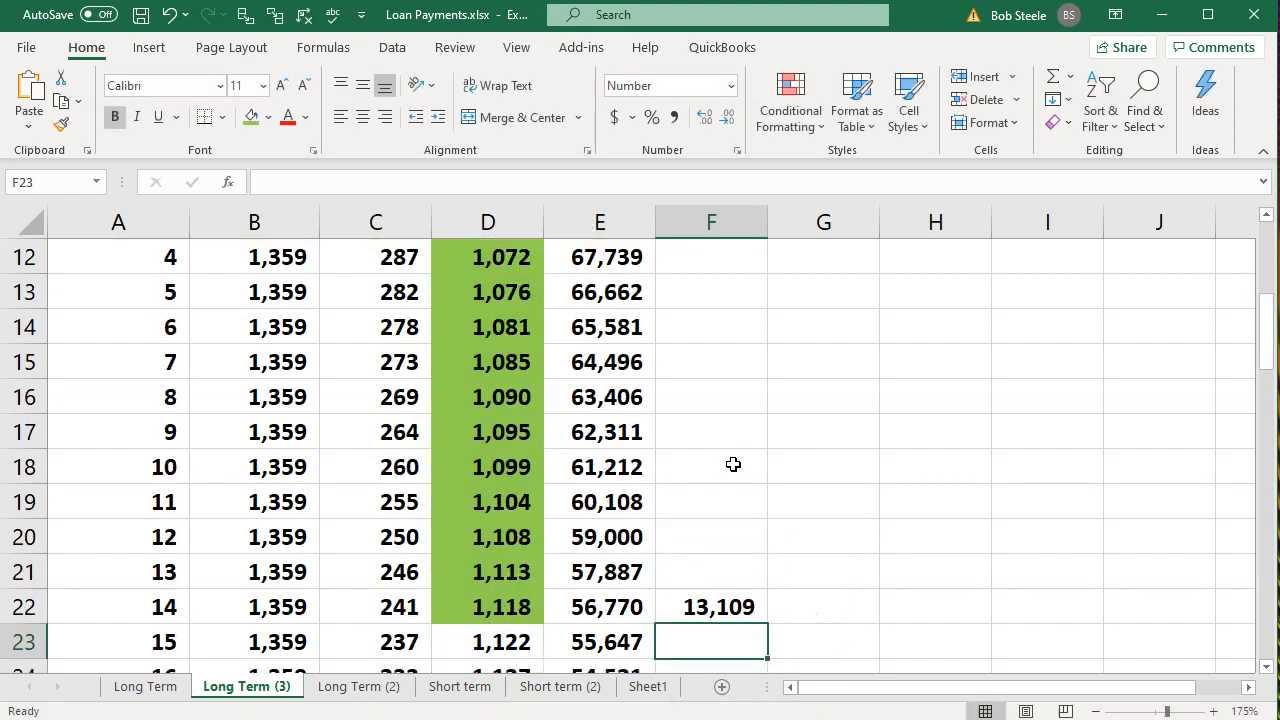
Calculate the long-term portion in G22 by subtracting F22 from payment 2's remaining principal in E10.
key("Right")
key("Up")
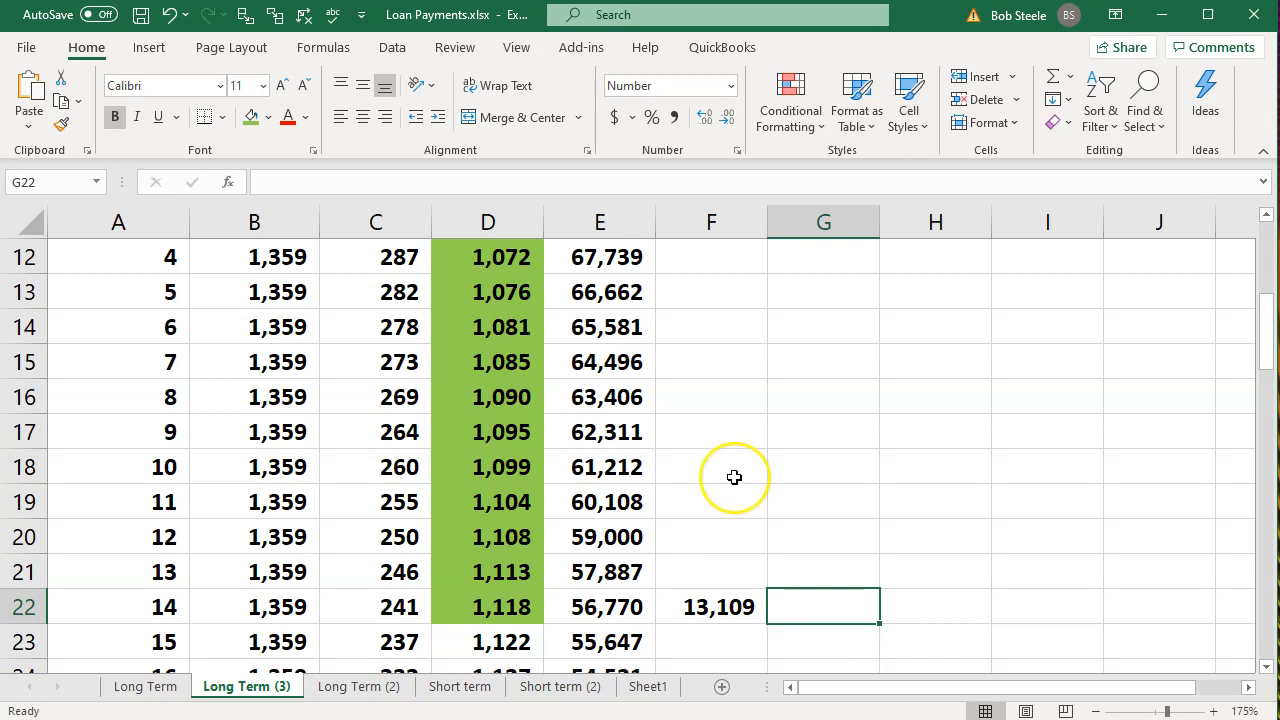
scroll(733, 464, "up", 1)
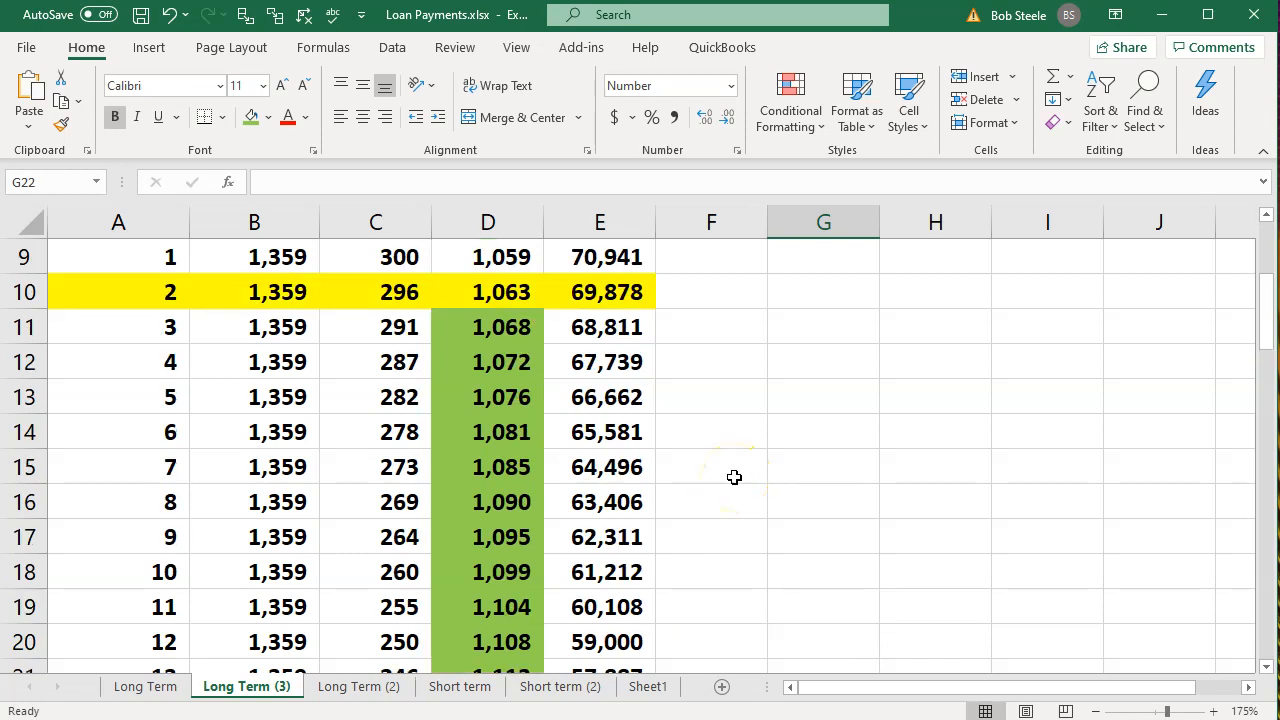
type("=")
scroll(734, 477, "up", 2)
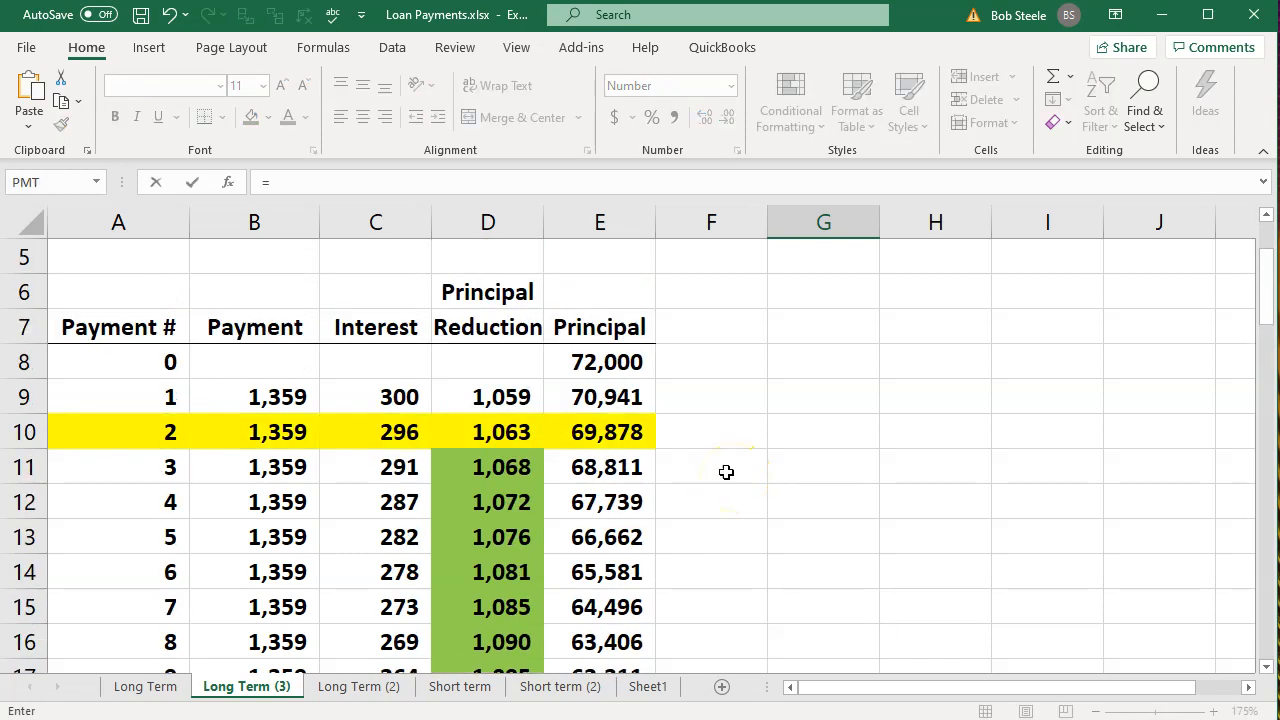
left_click(621, 434)
type("-")
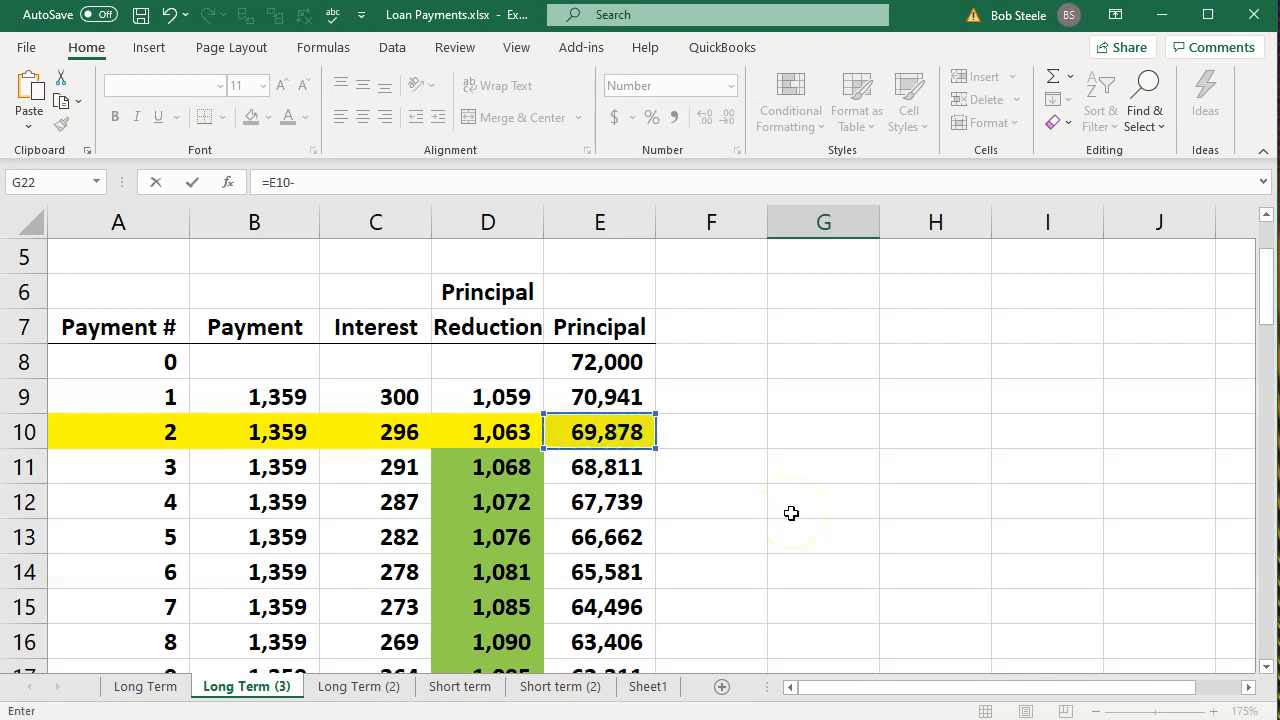
key("Left")
key("Left")
key("Right")
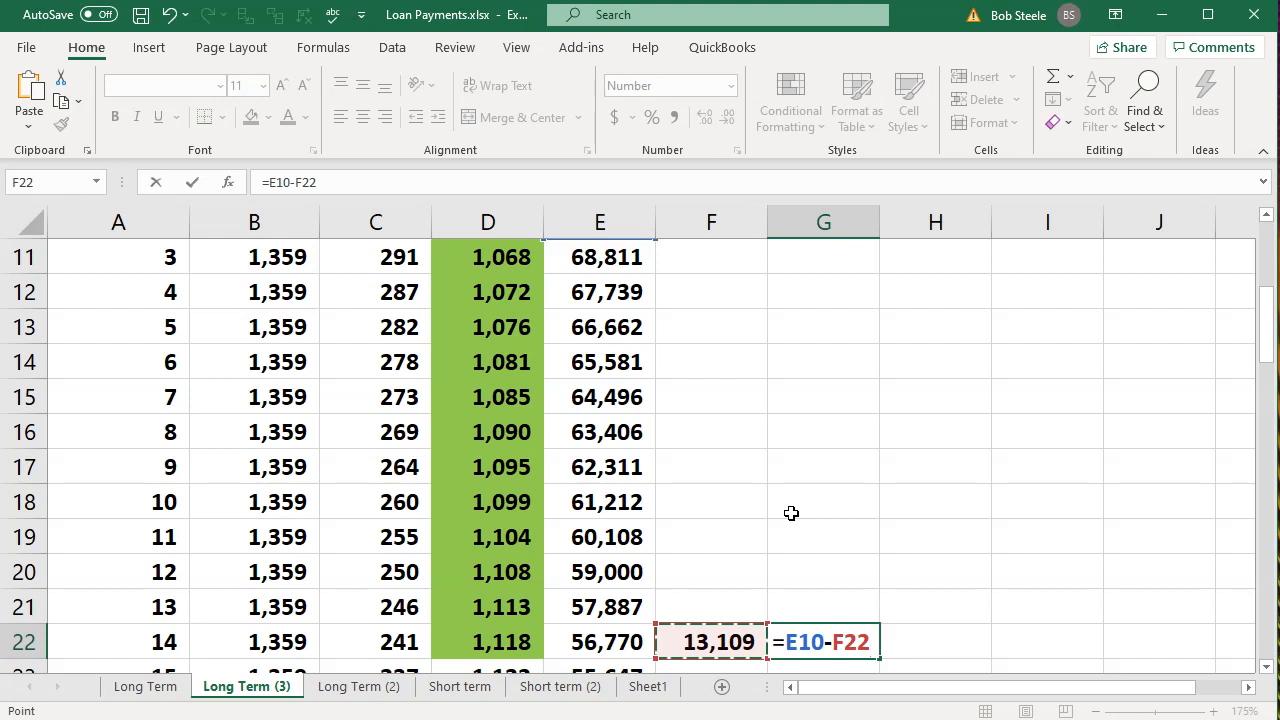
key("Return")
key("Up")
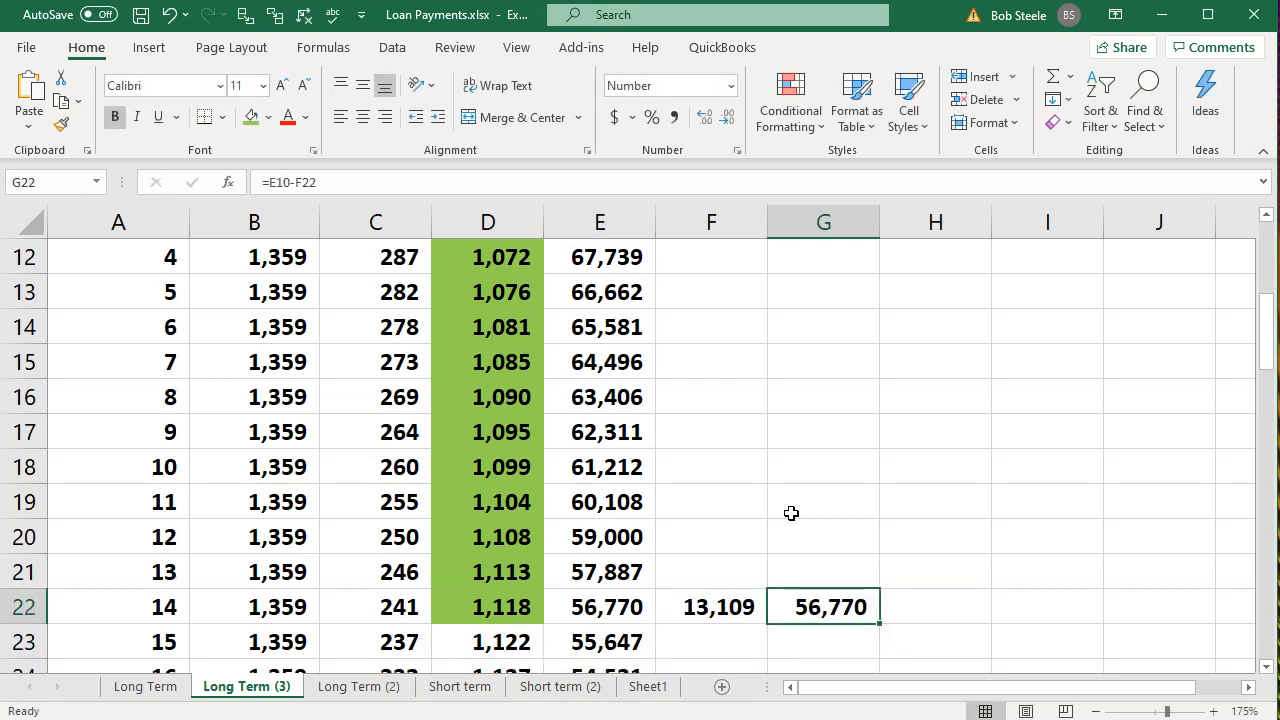
Compare the remaining principal in E22 with the calculated portions in F22 and G22, and check the starting balance in E10.
left_click(648, 605)
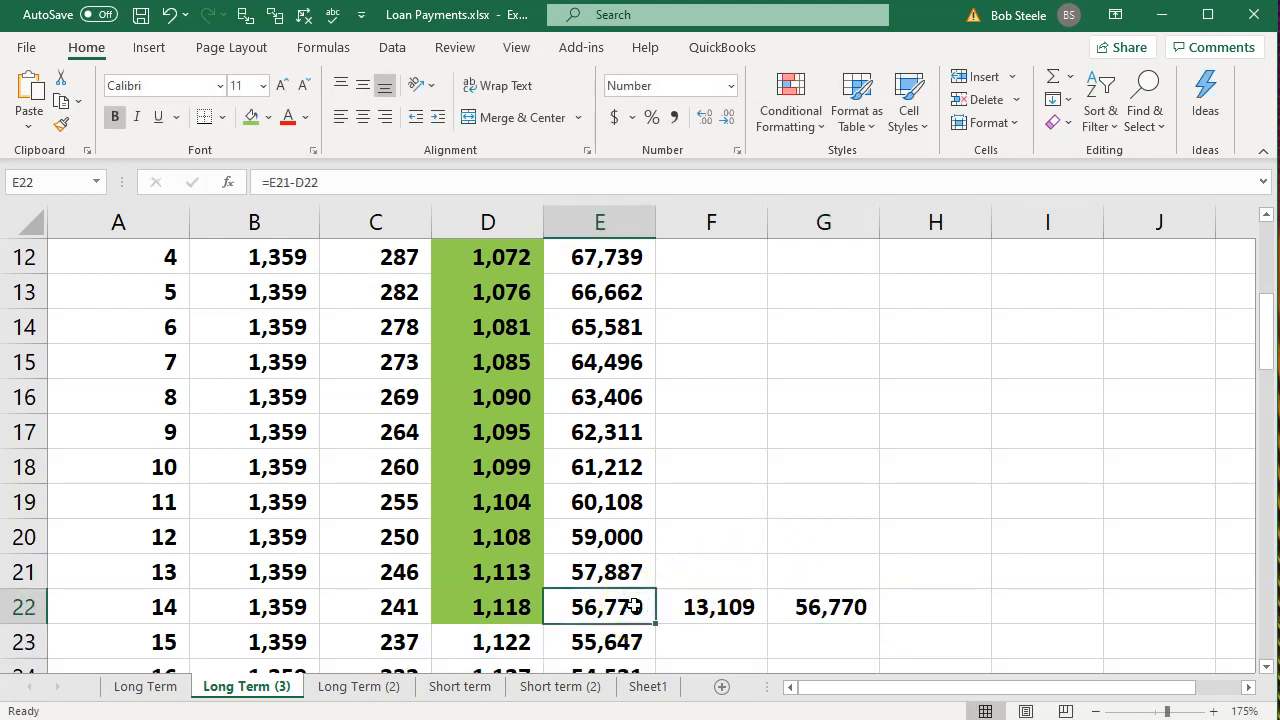
left_click(716, 607)
left_click(816, 610)
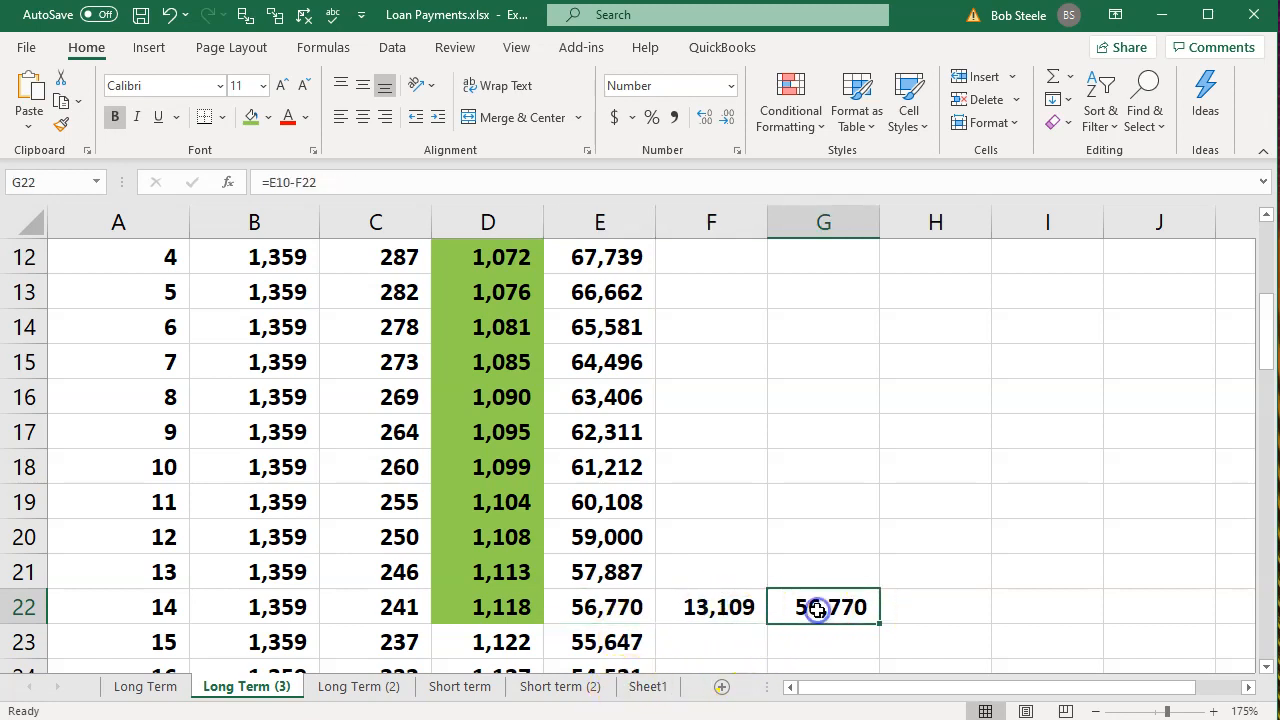
scroll(818, 610, "up", 2)
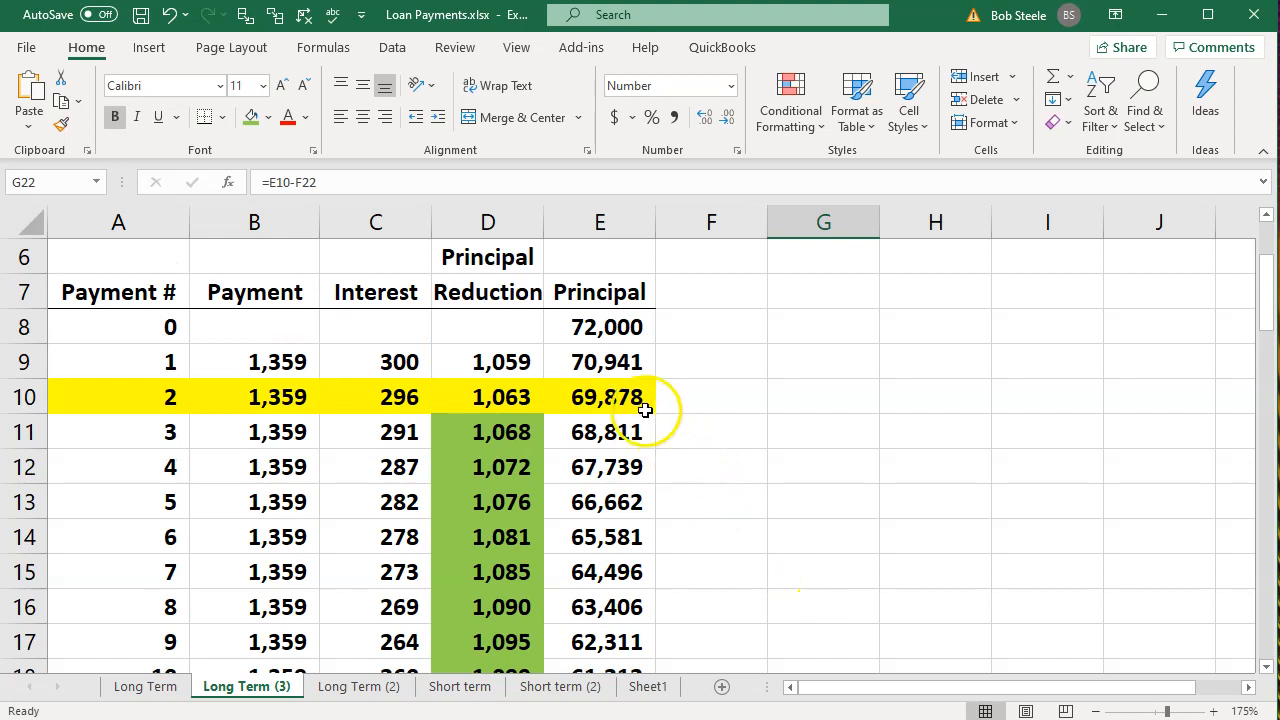
left_click(633, 400)
Add the centered headings C in F21 and LT in G21 above the two calculated loan portions.
scroll(820, 520, "down", 3)
left_click(726, 472)
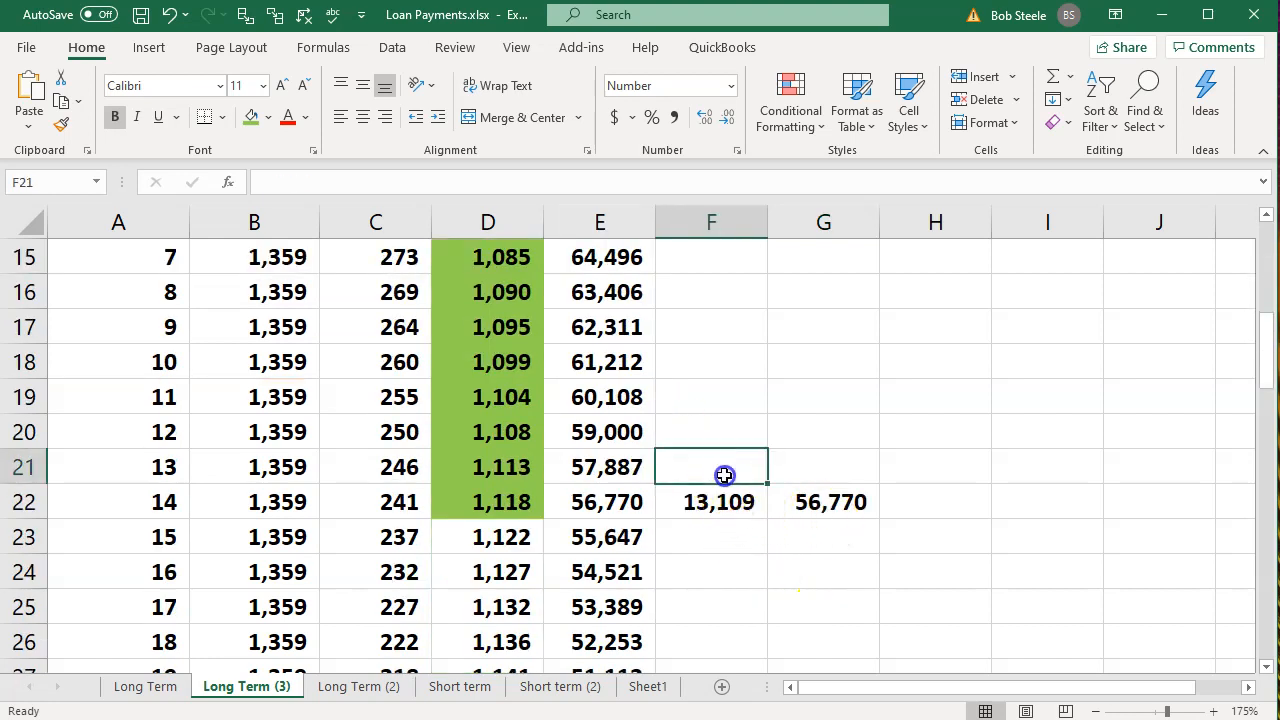
type("C")
key("Tab")
type("LT")
left_click(737, 521)
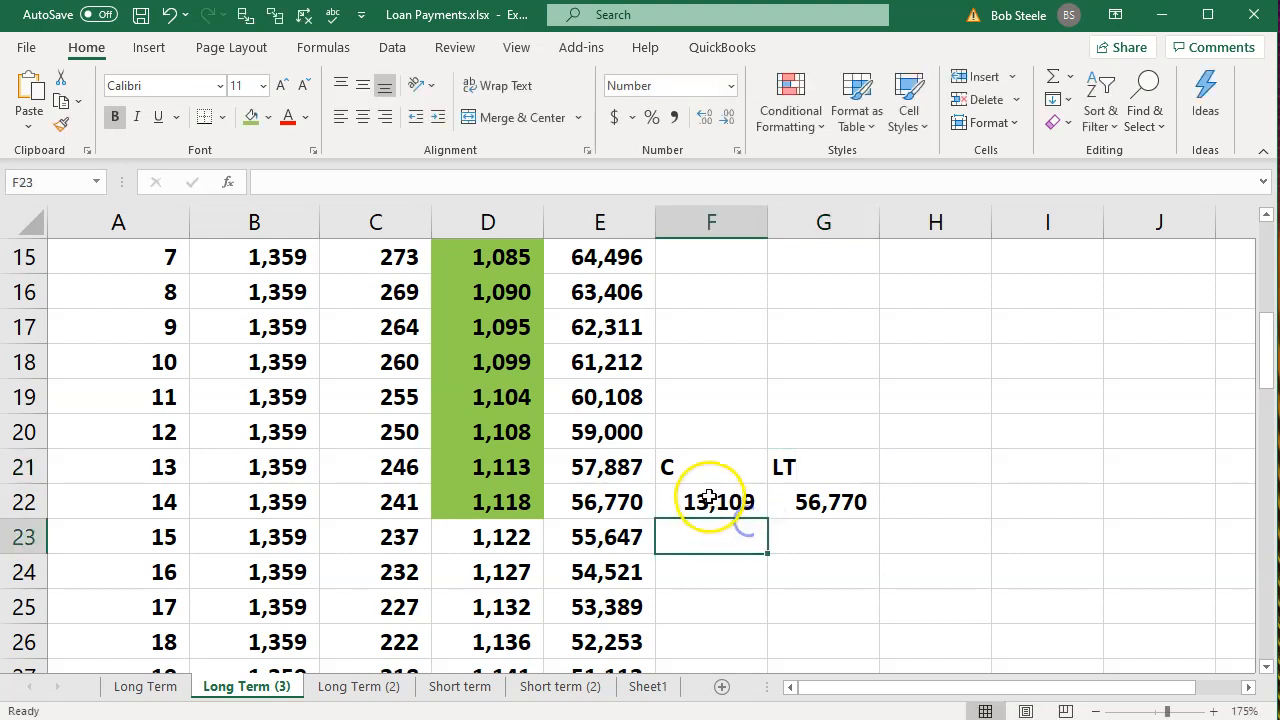
left_click_drag(712, 468, 773, 464)
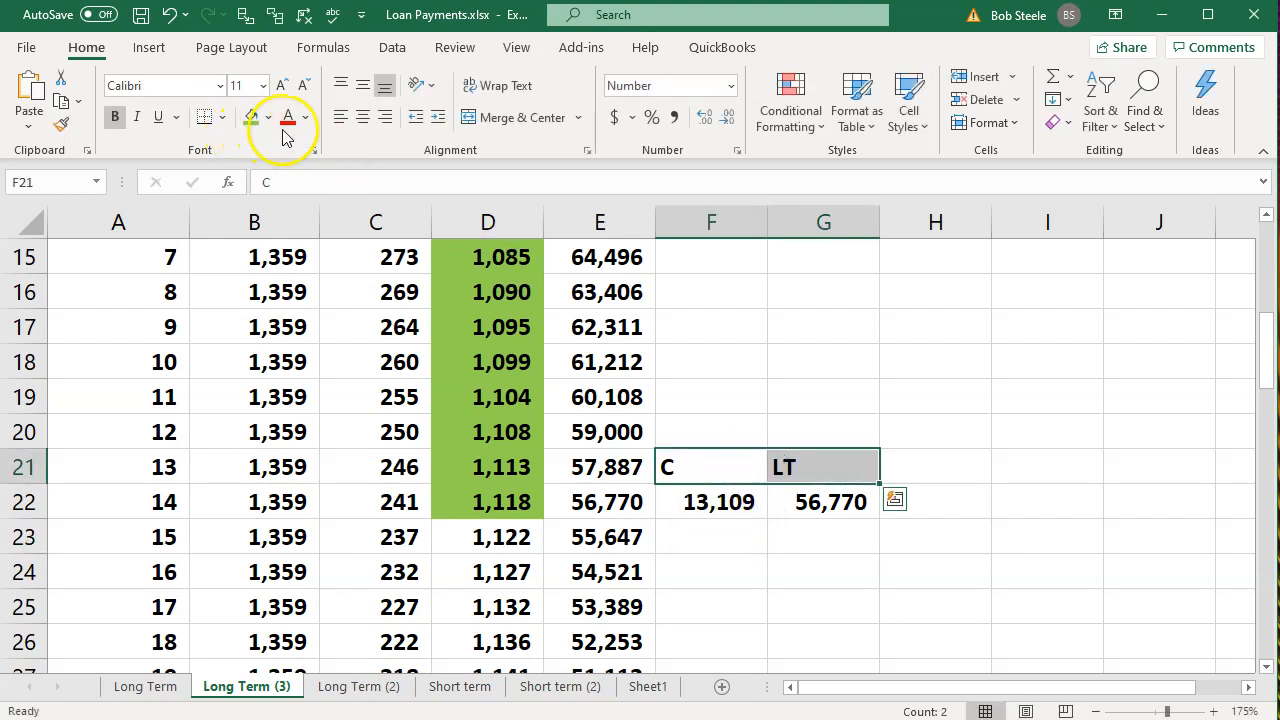
left_click(363, 117)
left_click(770, 398)
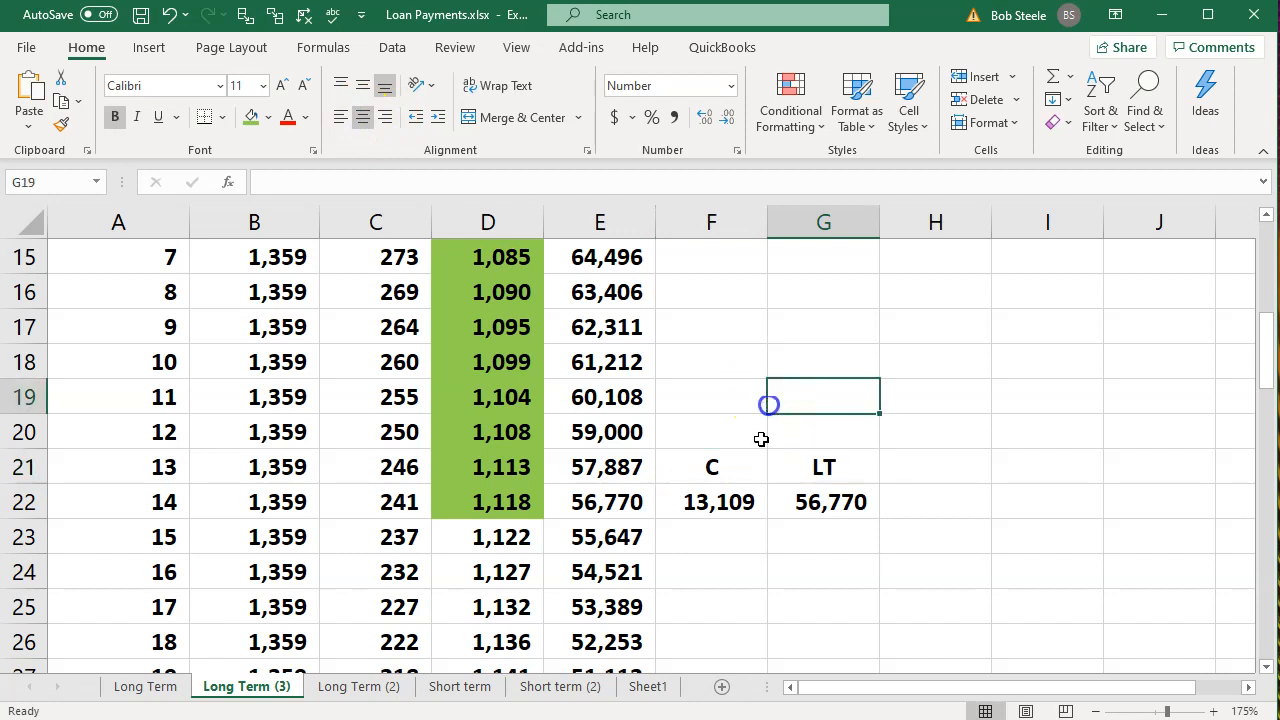
Fill the current portion in F22 with the same green as the principal reductions.
right_click(710, 497)
left_click(786, 550)
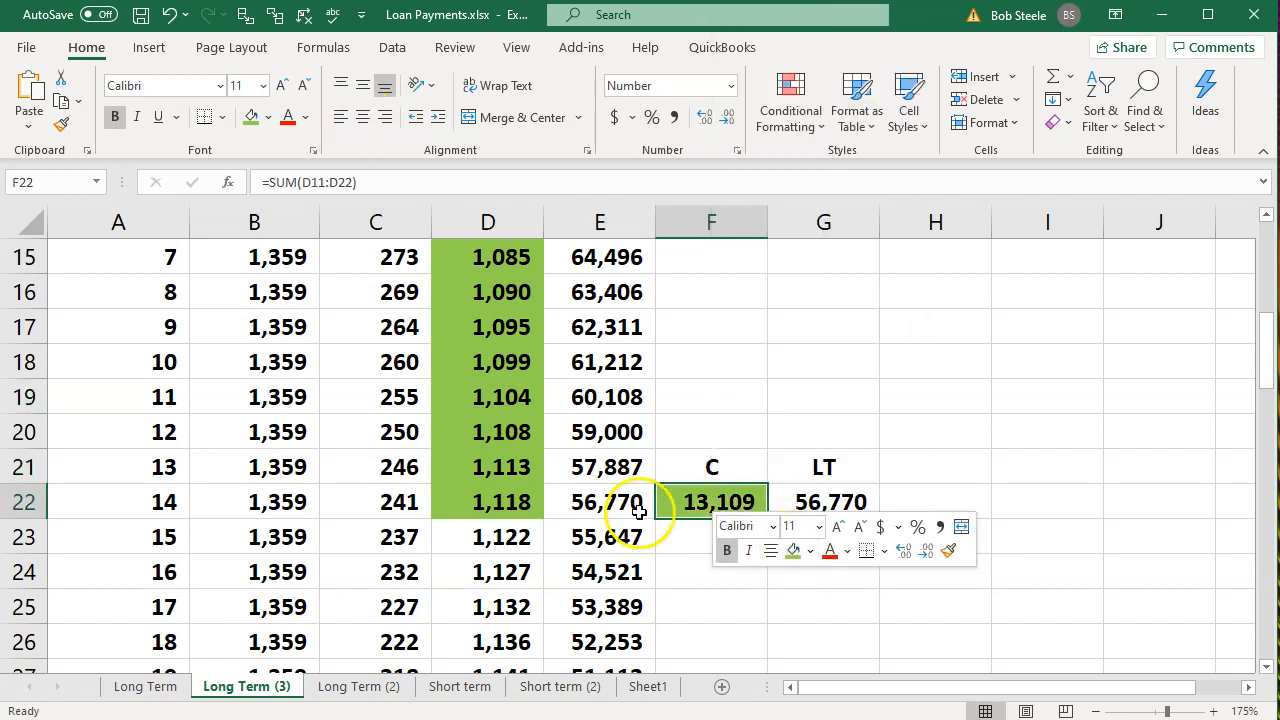
left_click(612, 512)
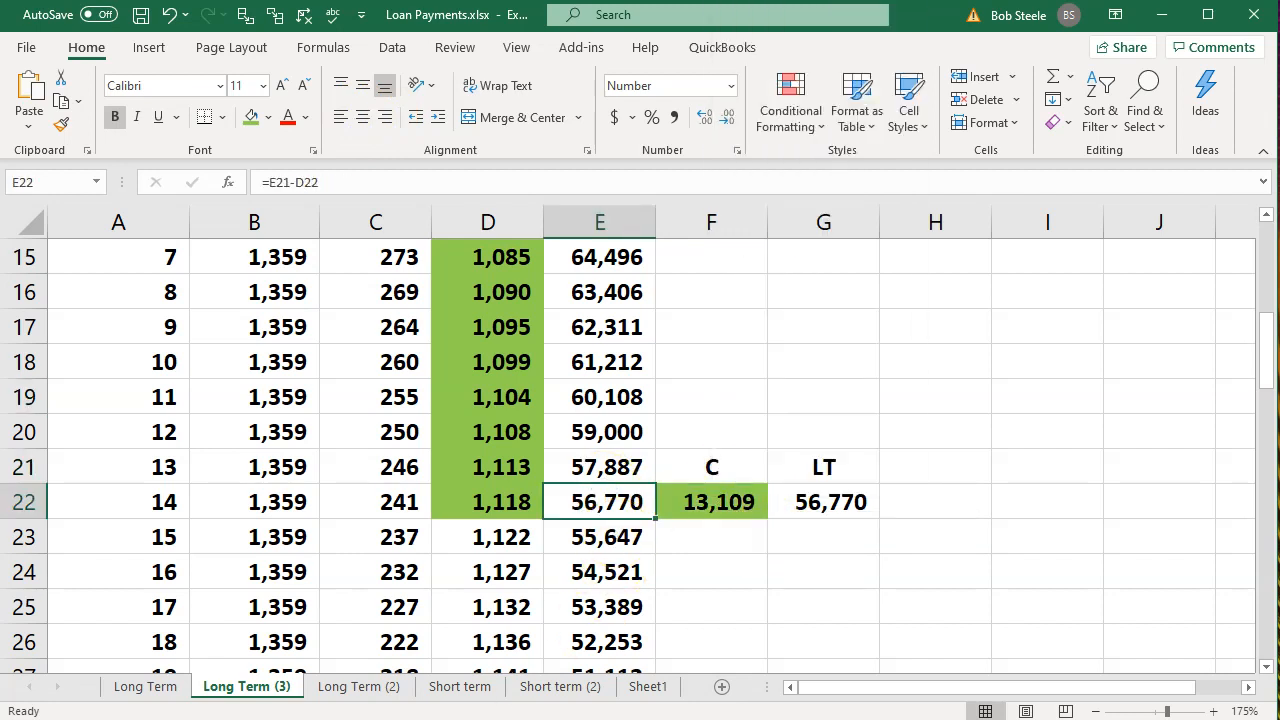
Review the balance in E10 and its portions in F22 and G22, and switch to the Balance Sheet in QuickBooks.
scroll(703, 563, "up", 2)
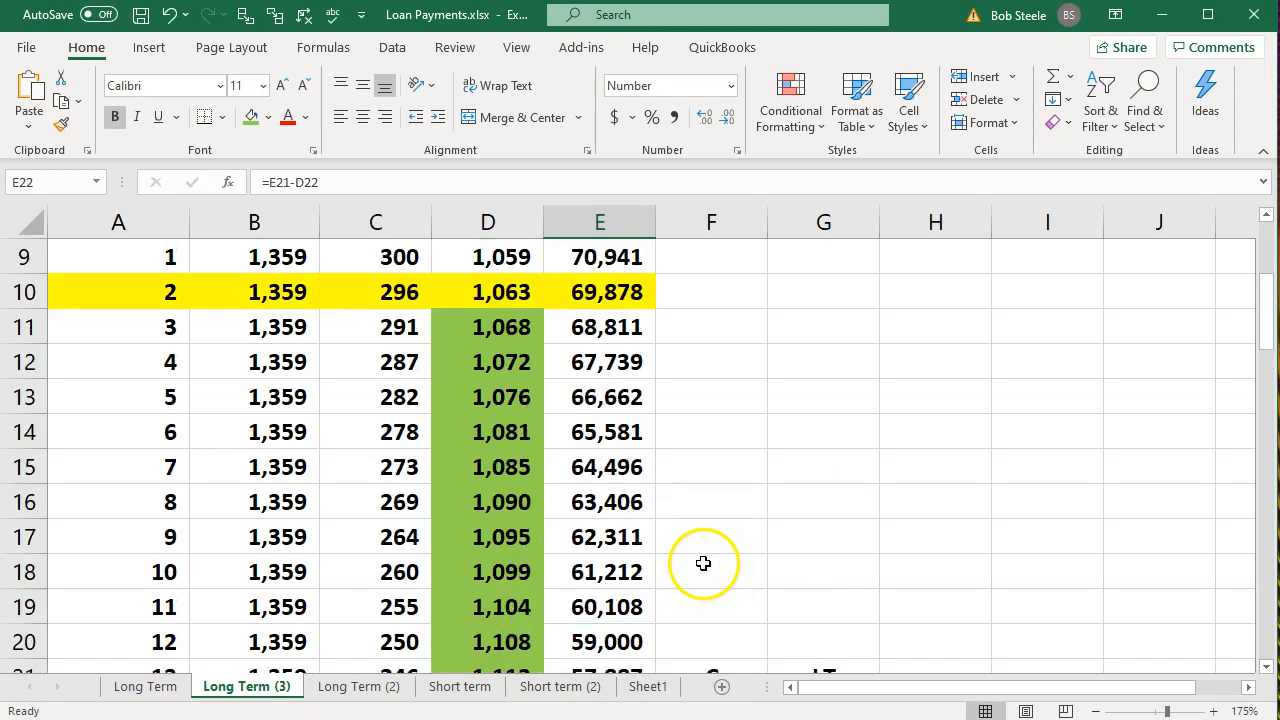
left_click(607, 290)
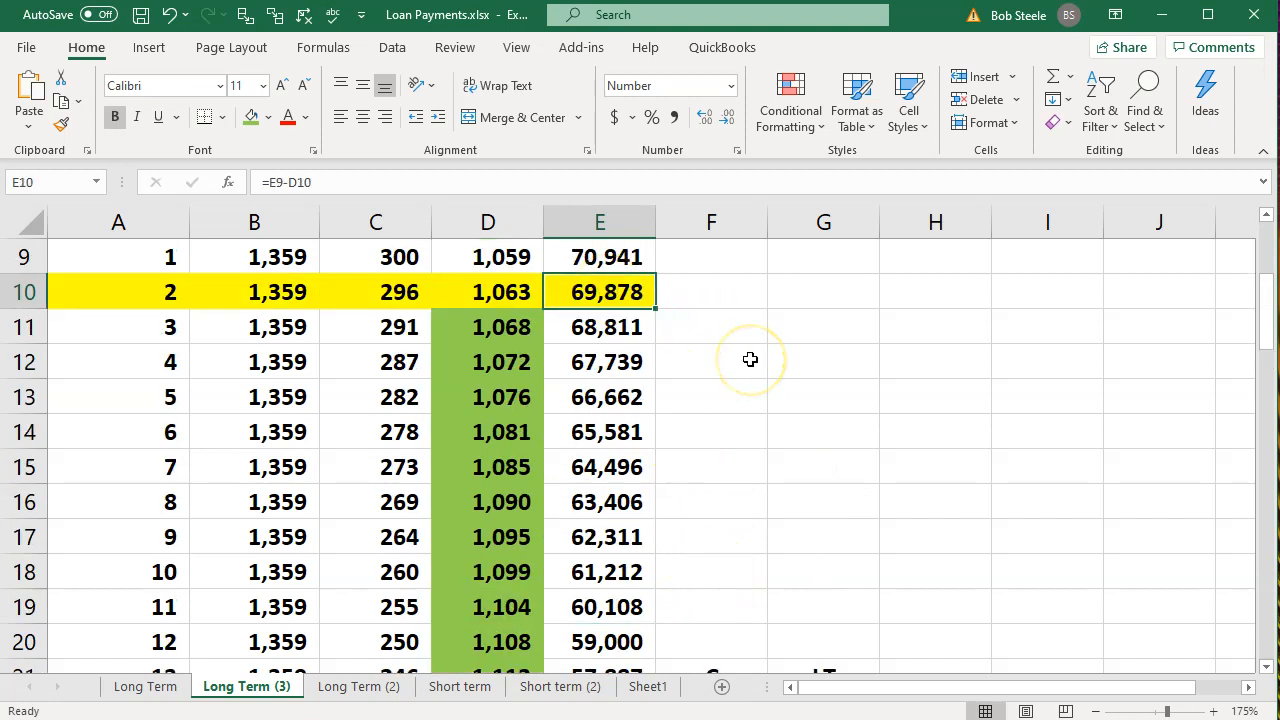
scroll(750, 359, "down", 1)
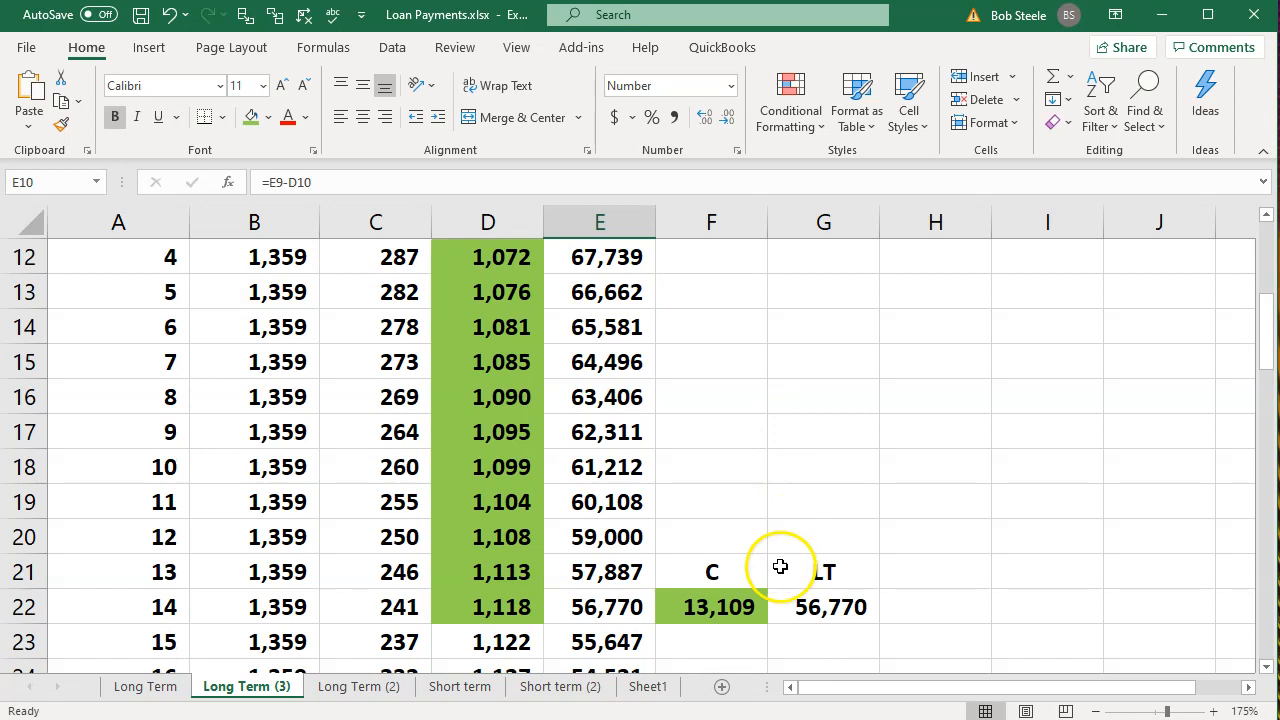
left_click(742, 607)
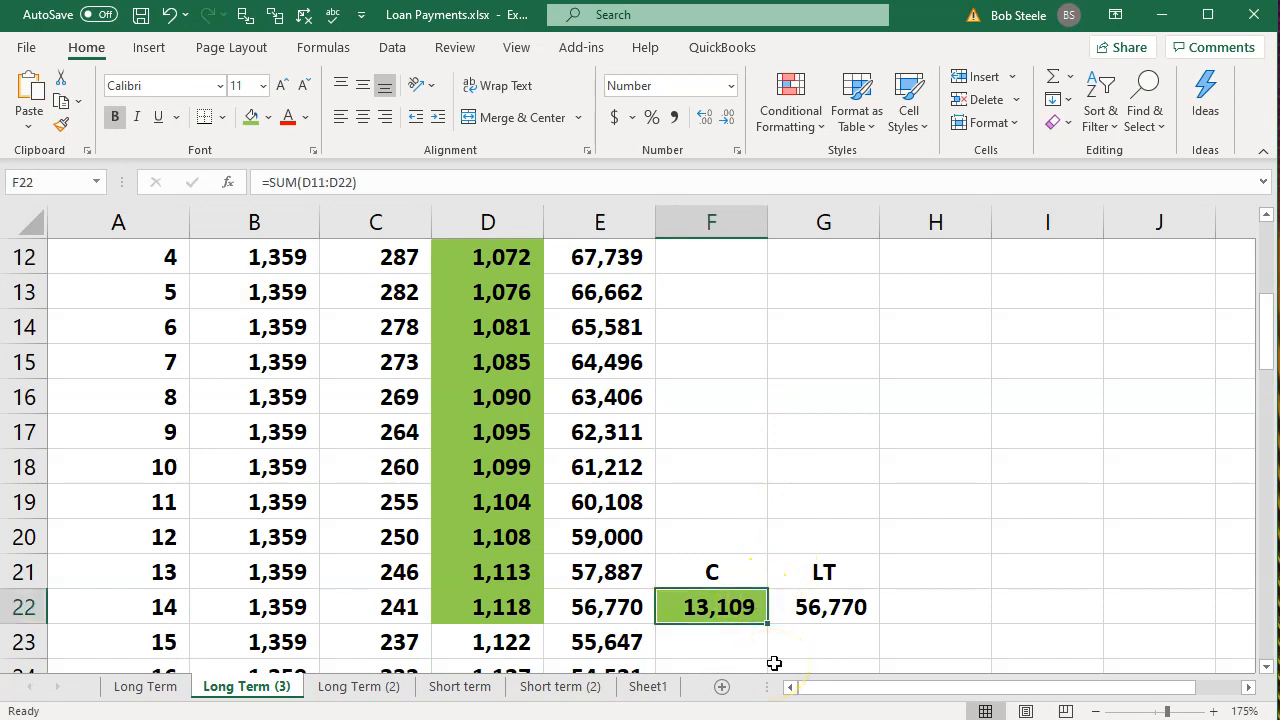
left_click(822, 625)
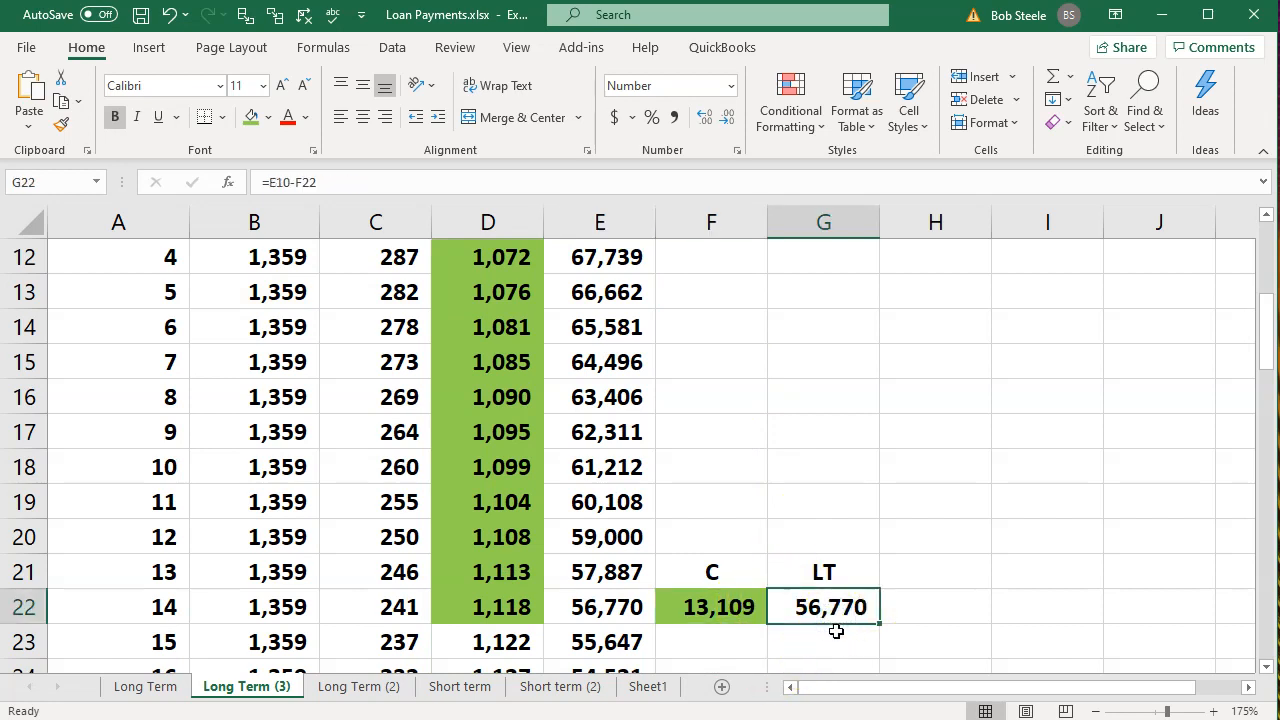
left_click(733, 623)
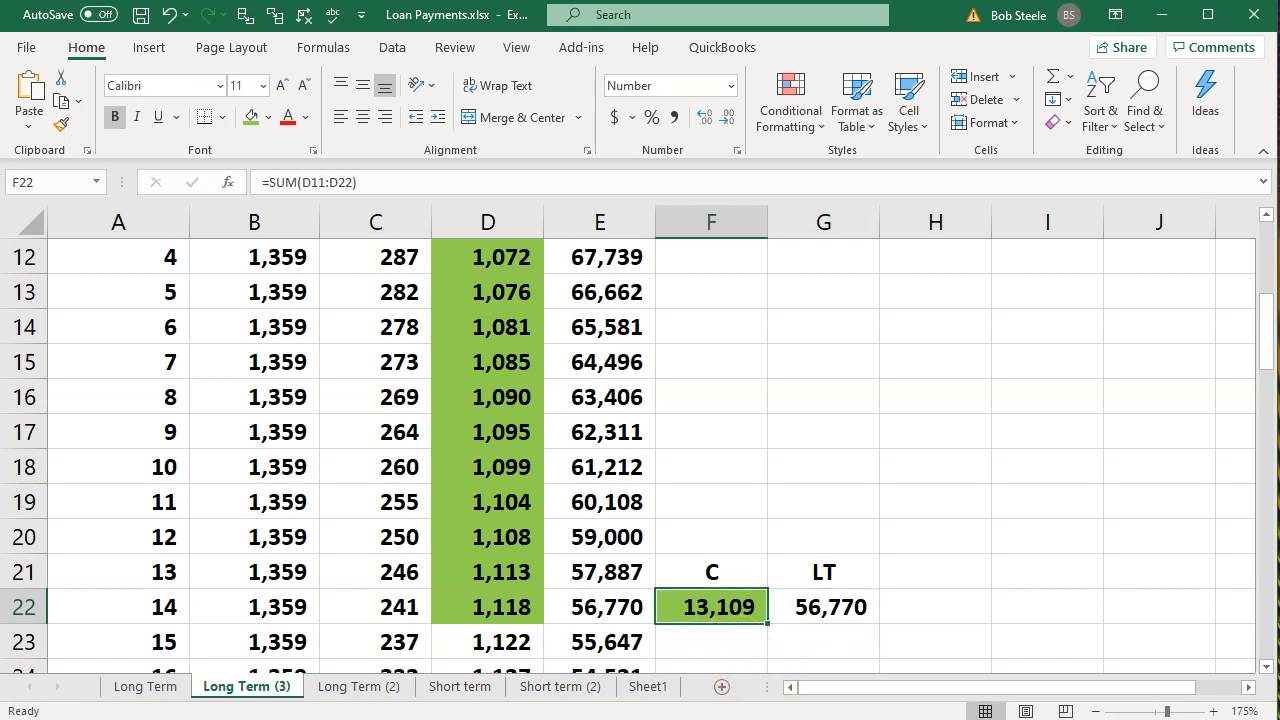
left_click(908, 716)
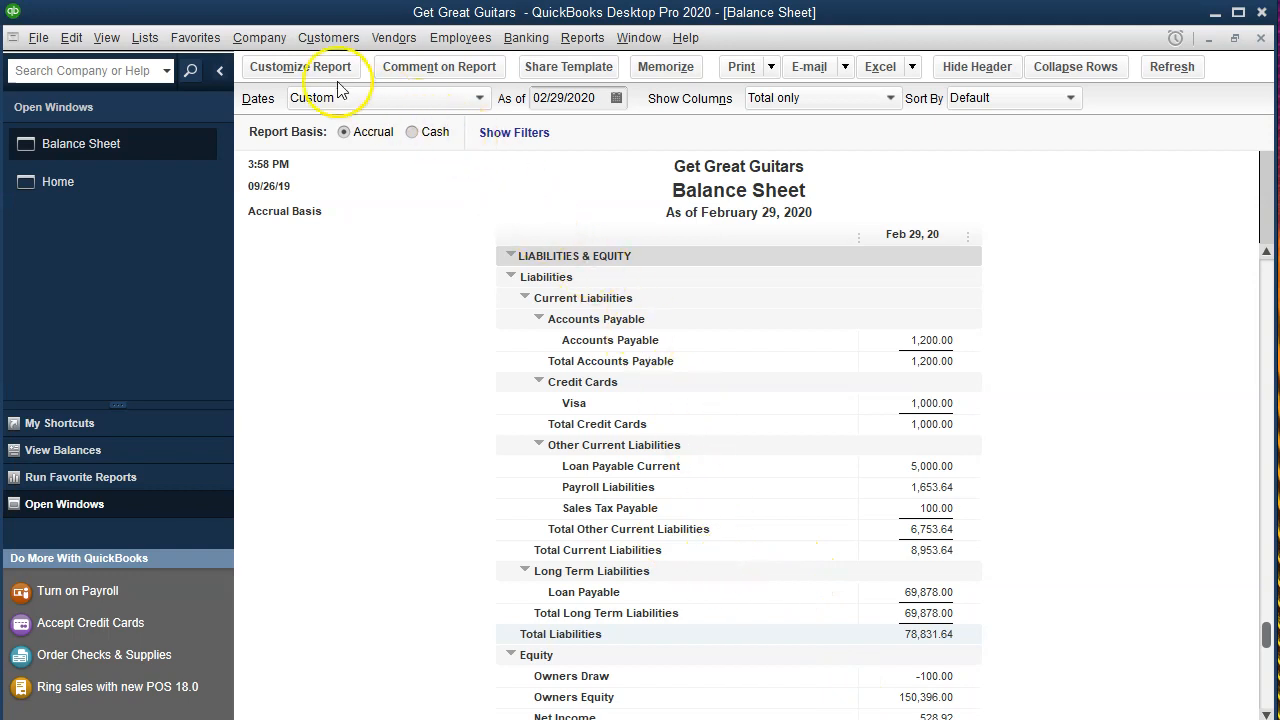
left_click(259, 38)
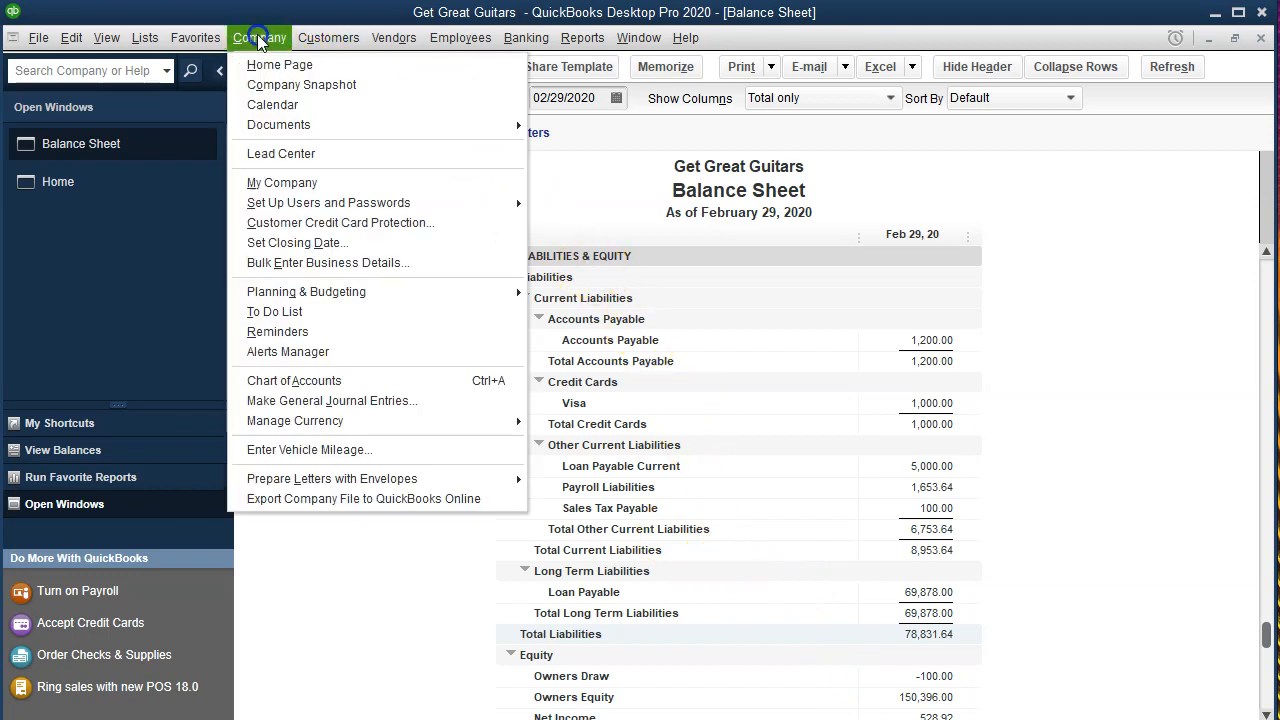
left_click(320, 402)
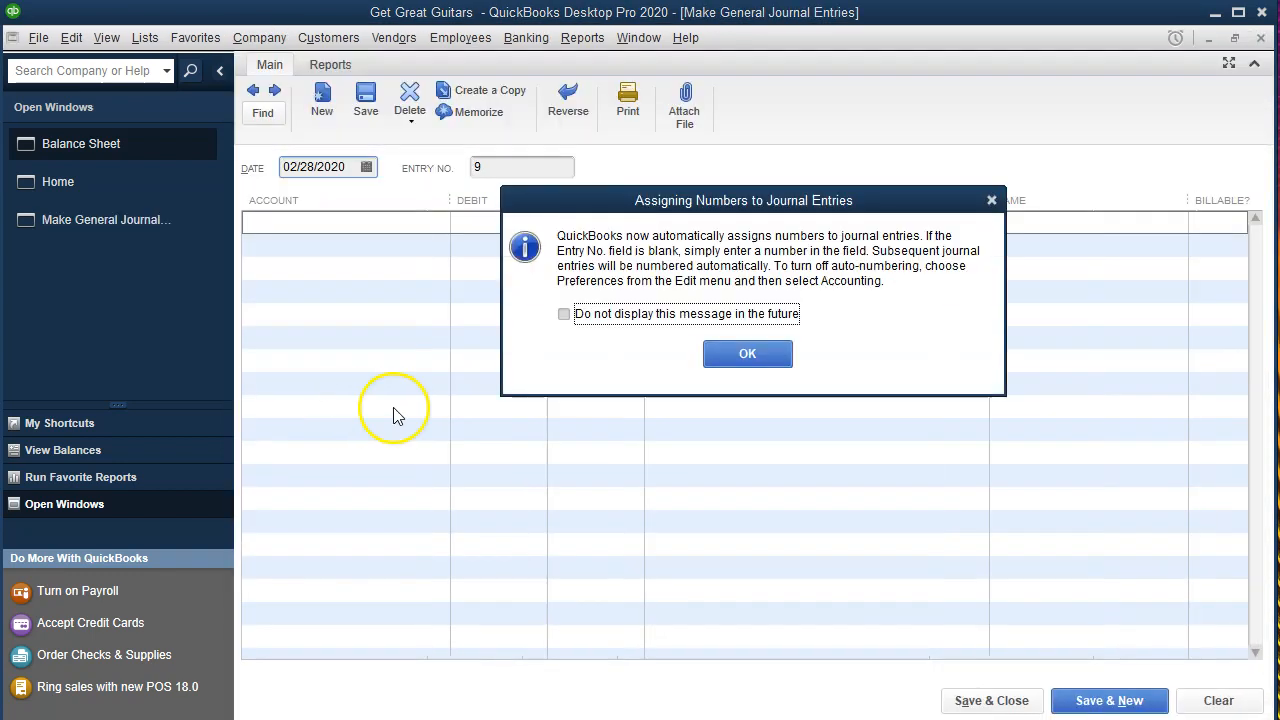
left_click(991, 200)
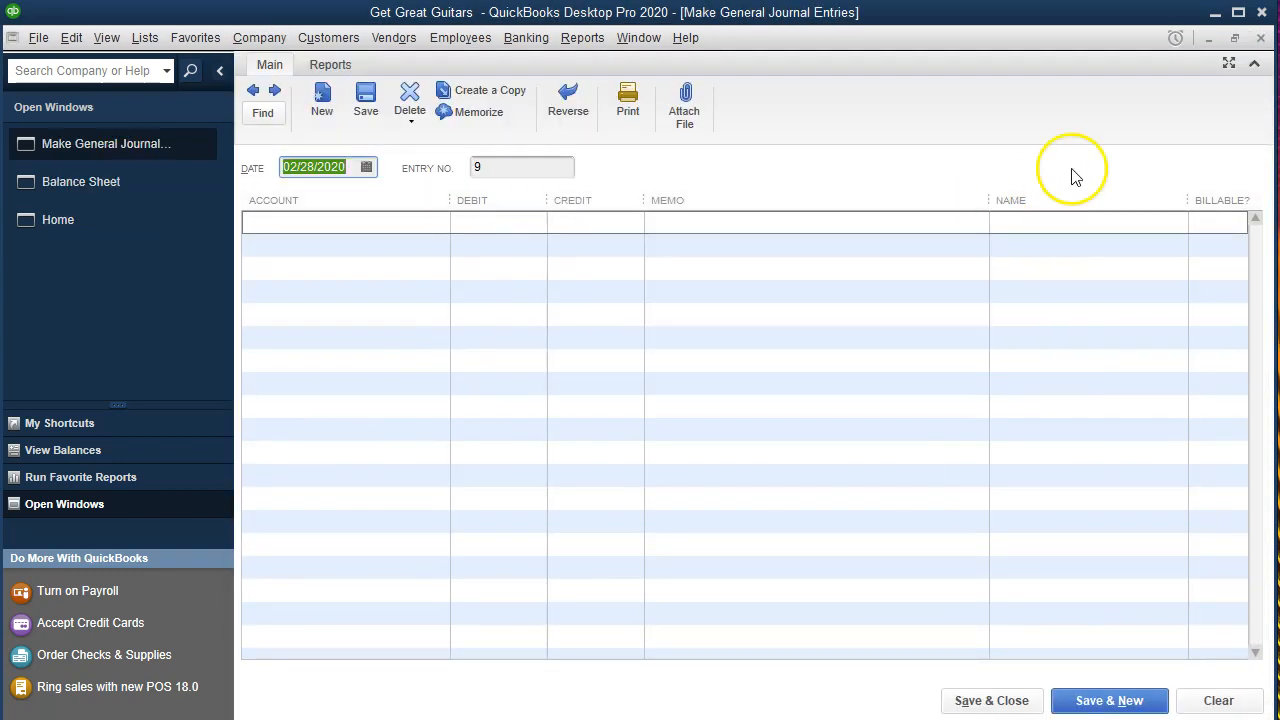
left_click(1260, 40)
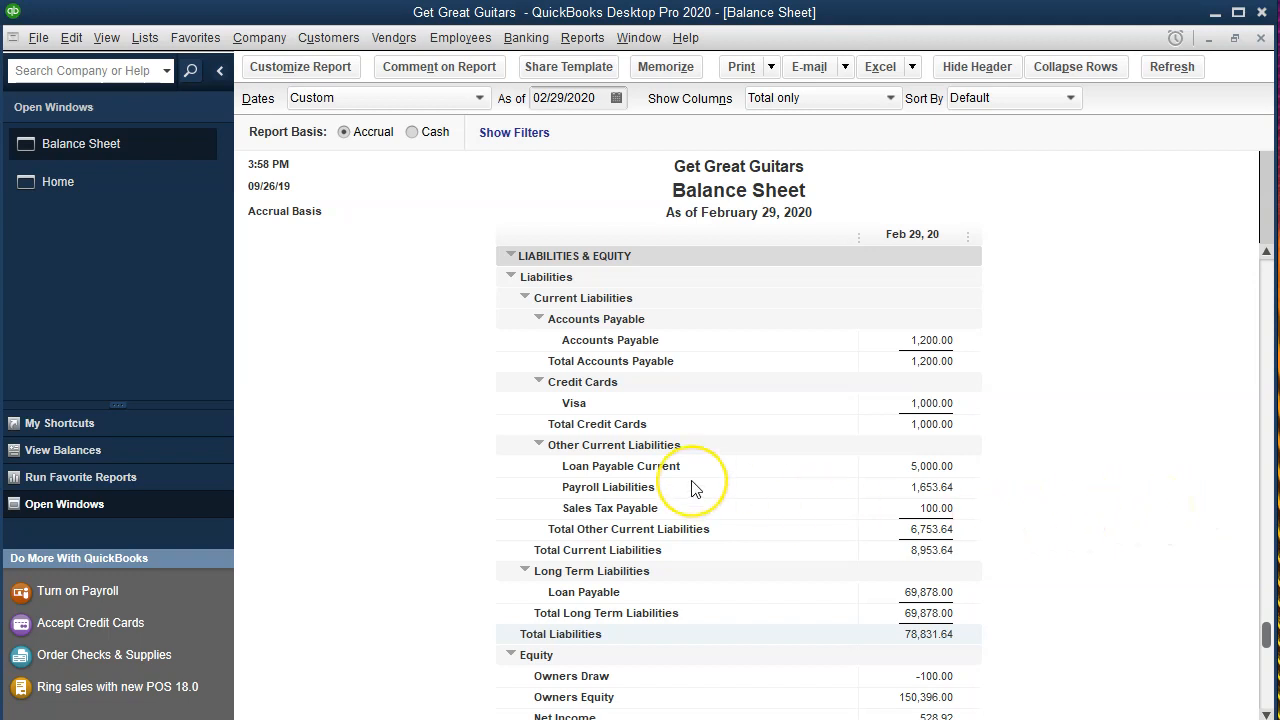
Review the liabilities on the Balance Sheet and open the Loan Payable register from the chart of accounts.
scroll(695, 488, "down", 1)
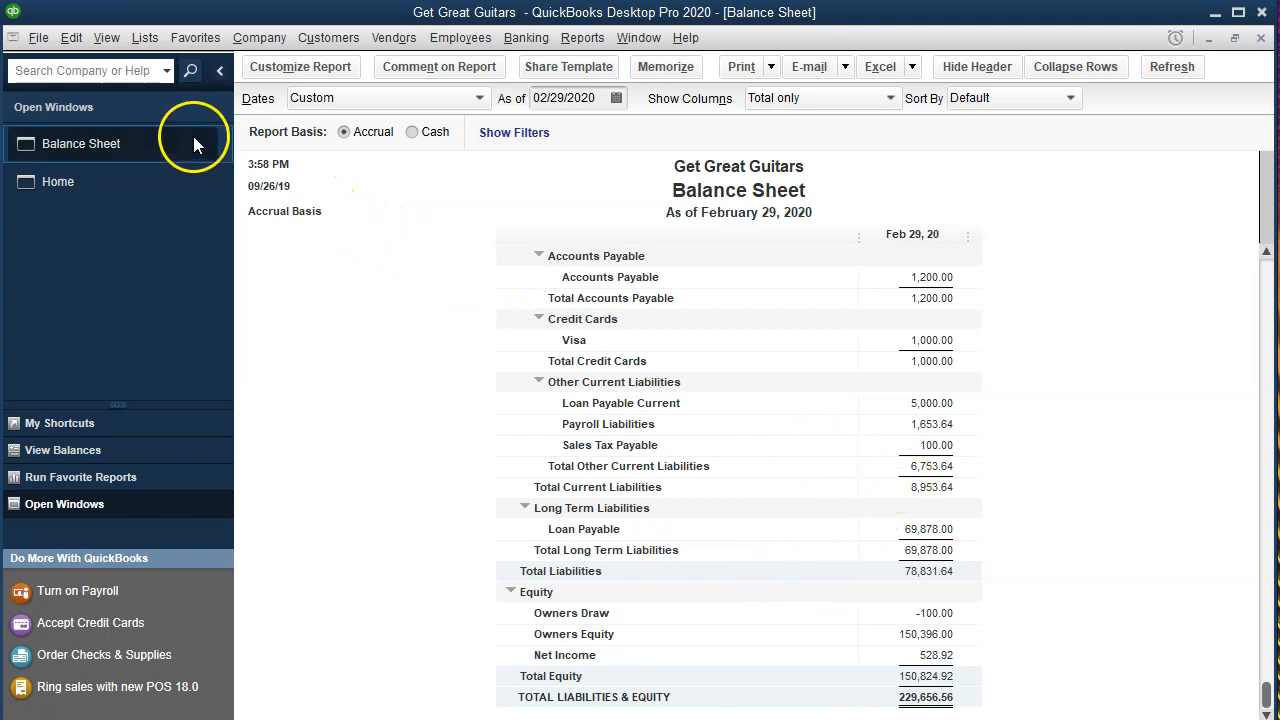
left_click(148, 38)
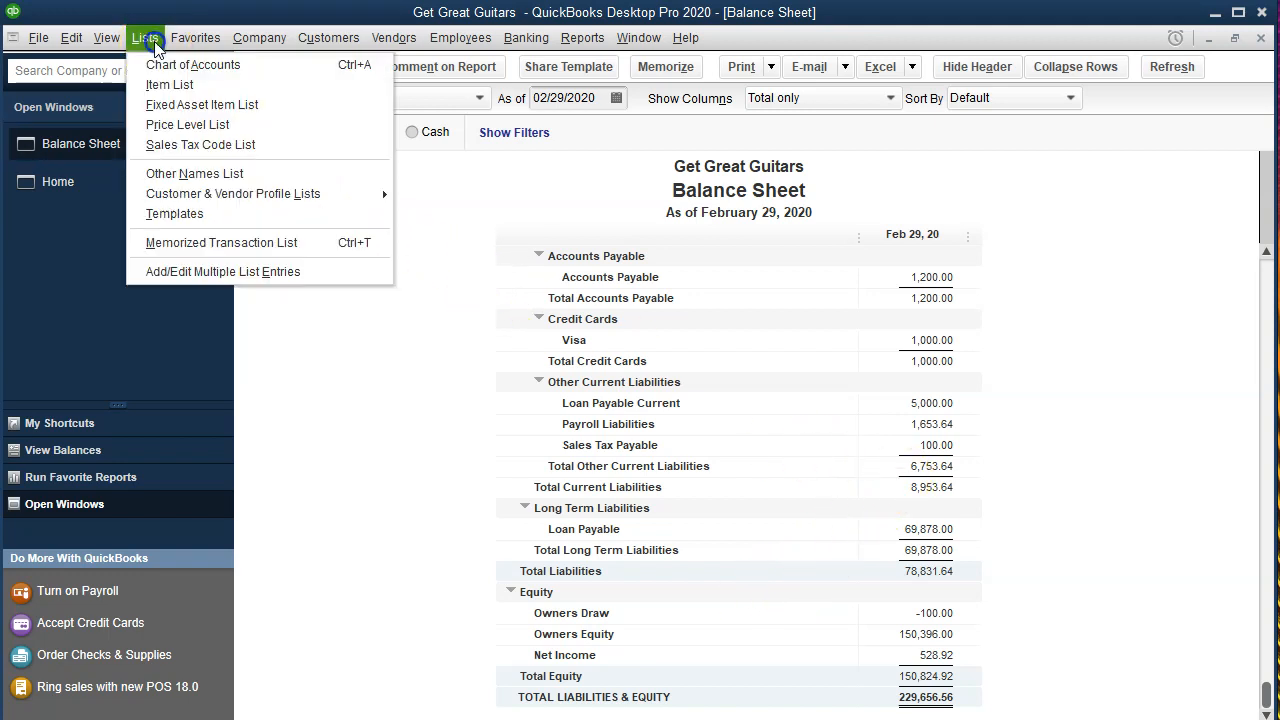
left_click(183, 70)
left_click(230, 66)
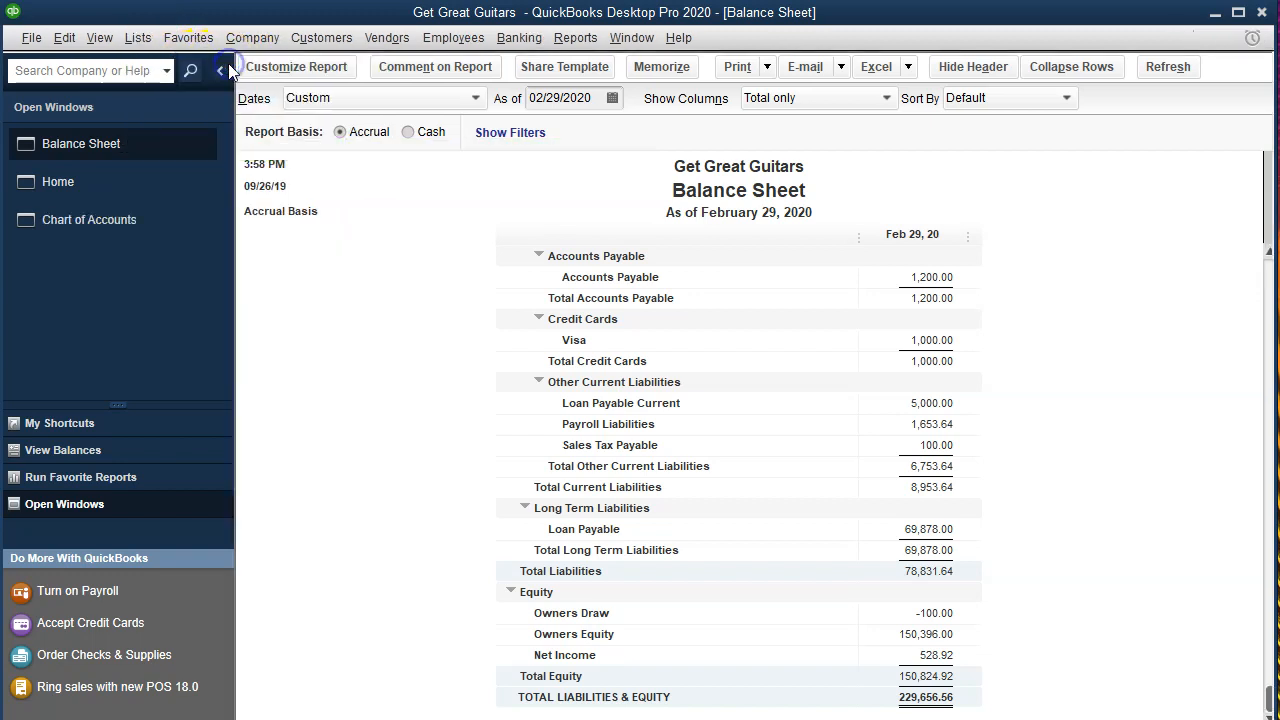
left_click(413, 500)
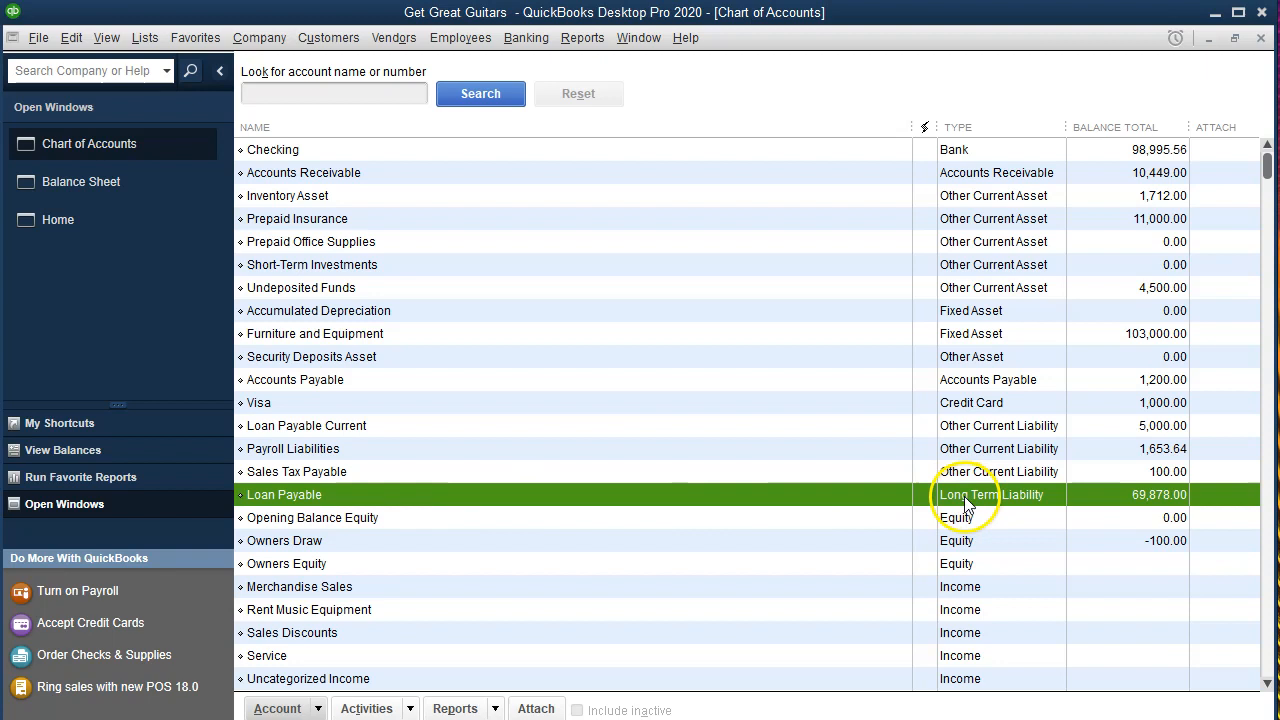
double_click(836, 492)
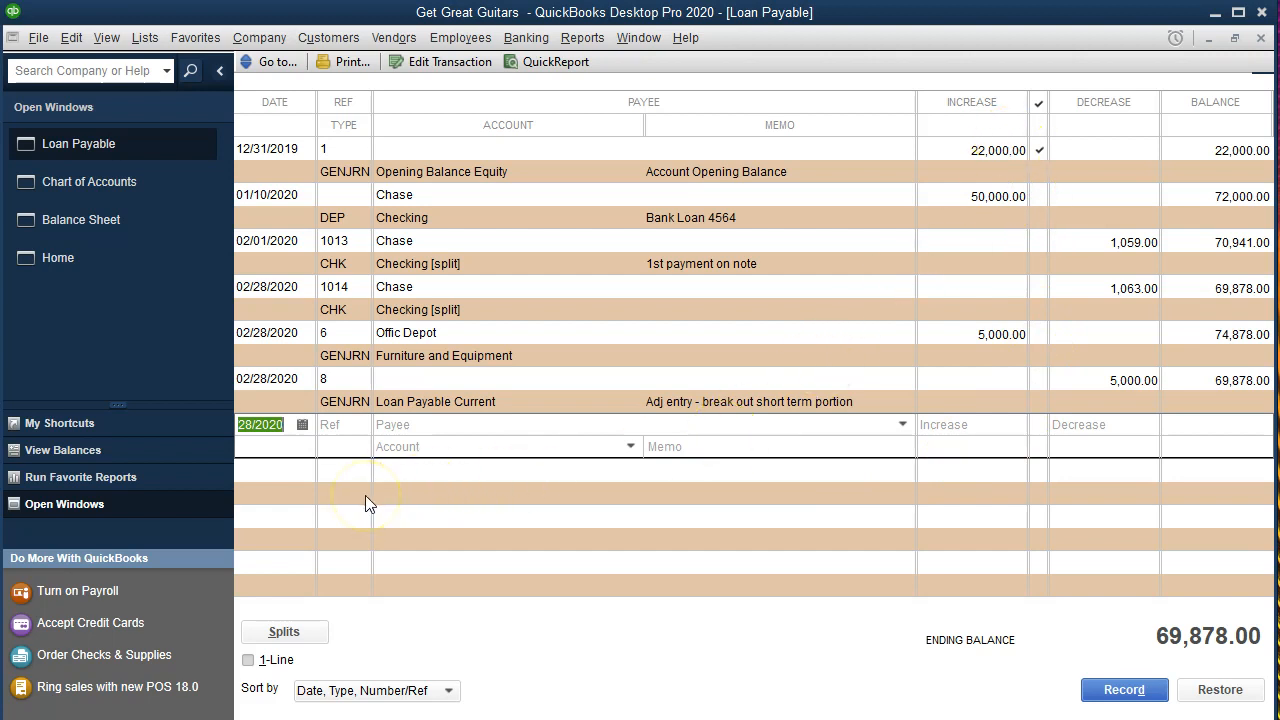
Check the current portion in F22 of the Excel schedule and enter a 13,109 decrease in a new Loan Payable register entry.
key("Tab")
key("Tab")
key("Tab")
key("Tab")
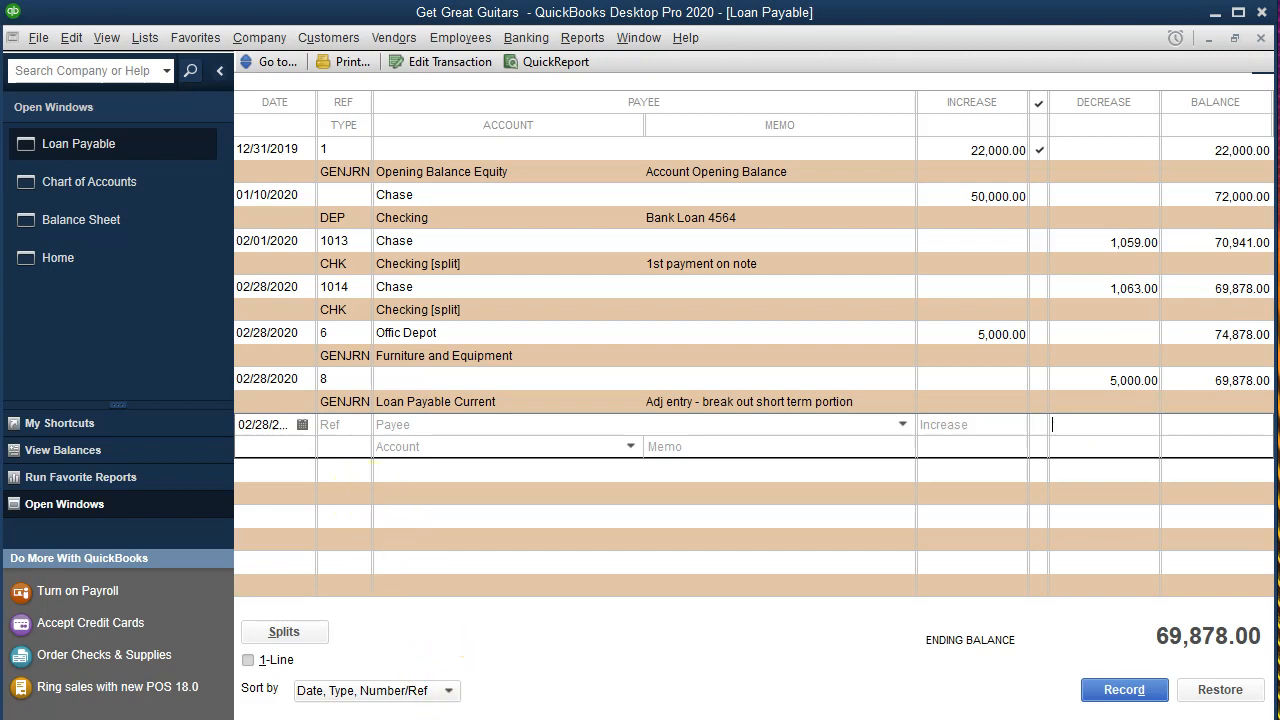
left_click(699, 716)
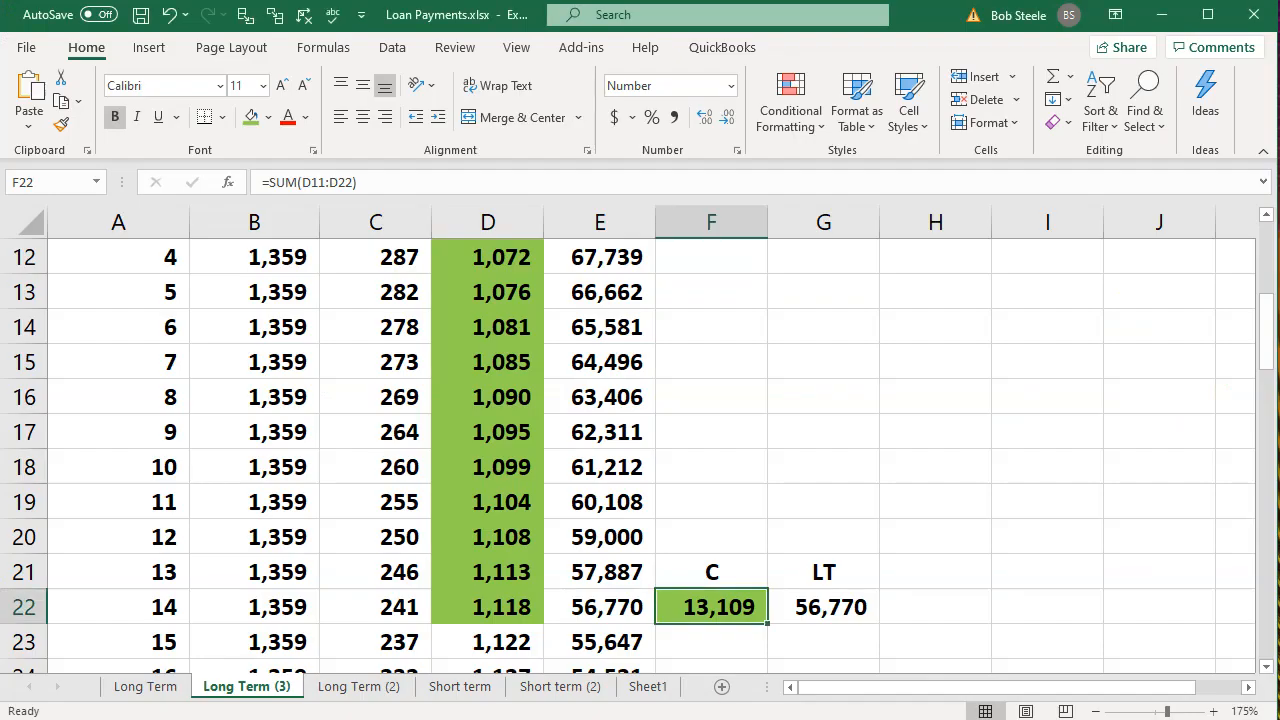
left_click(736, 716)
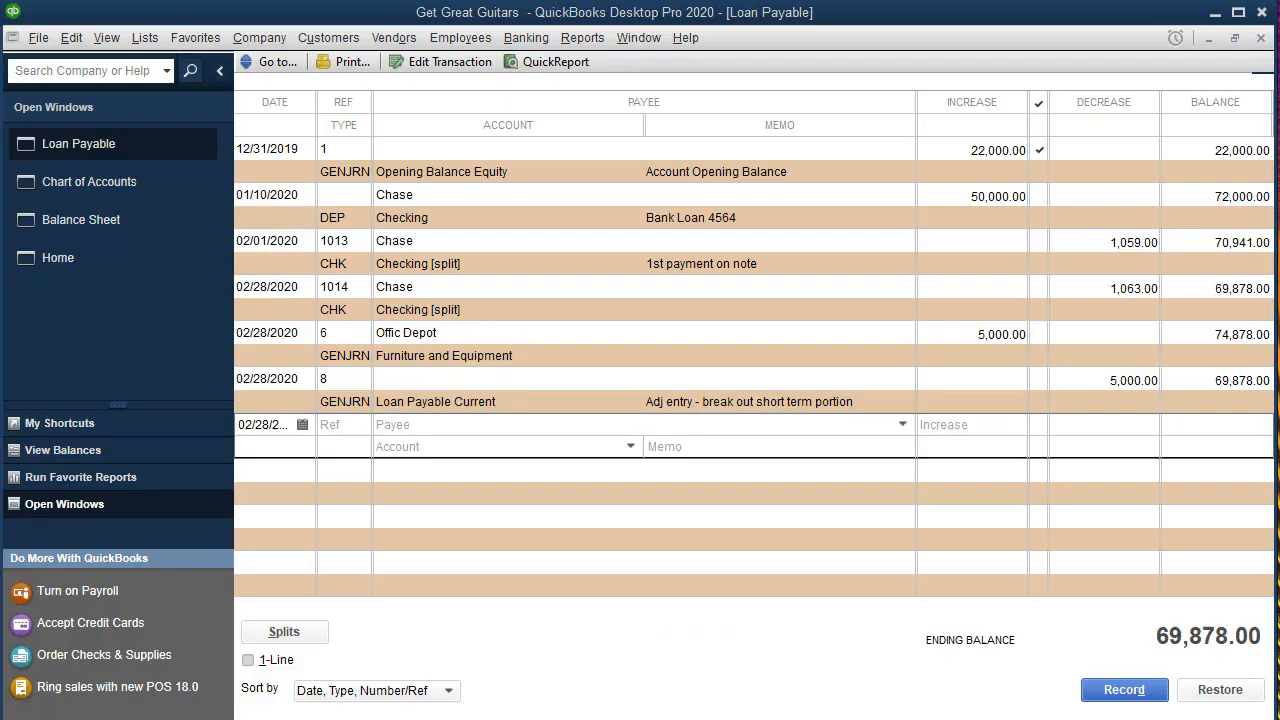
left_click(1083, 422)
type("13109")
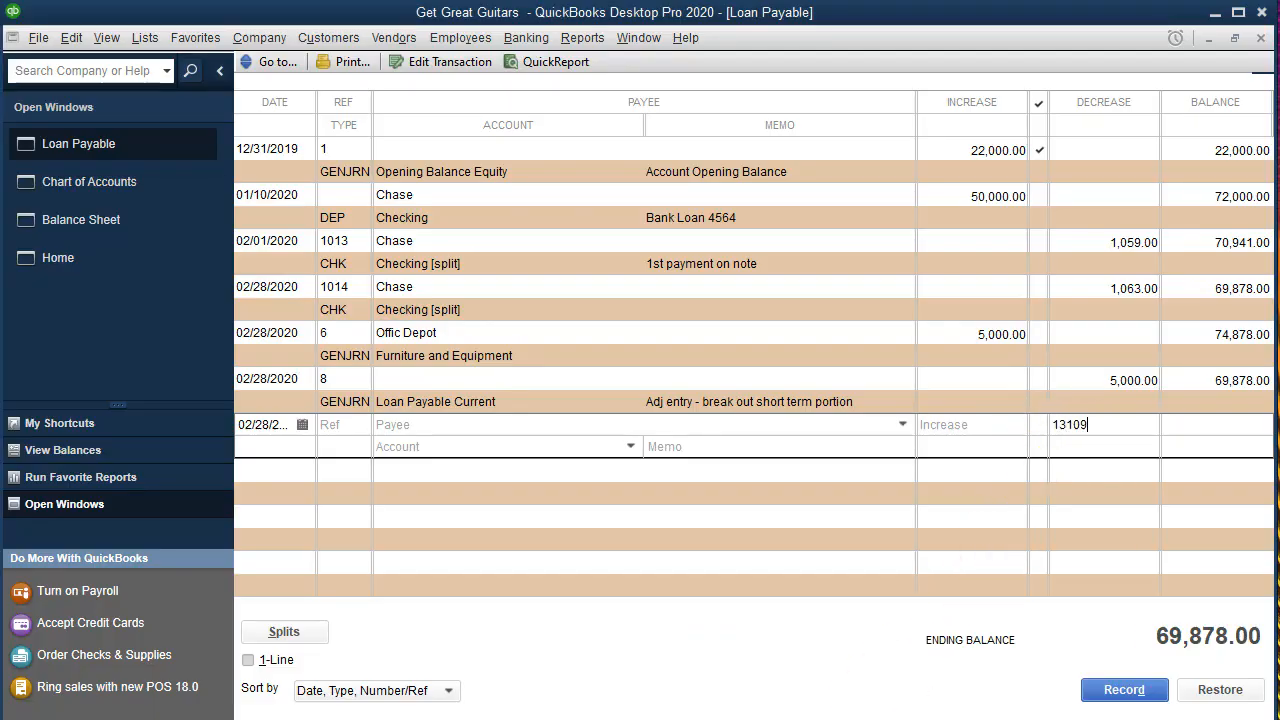
key("Tab")
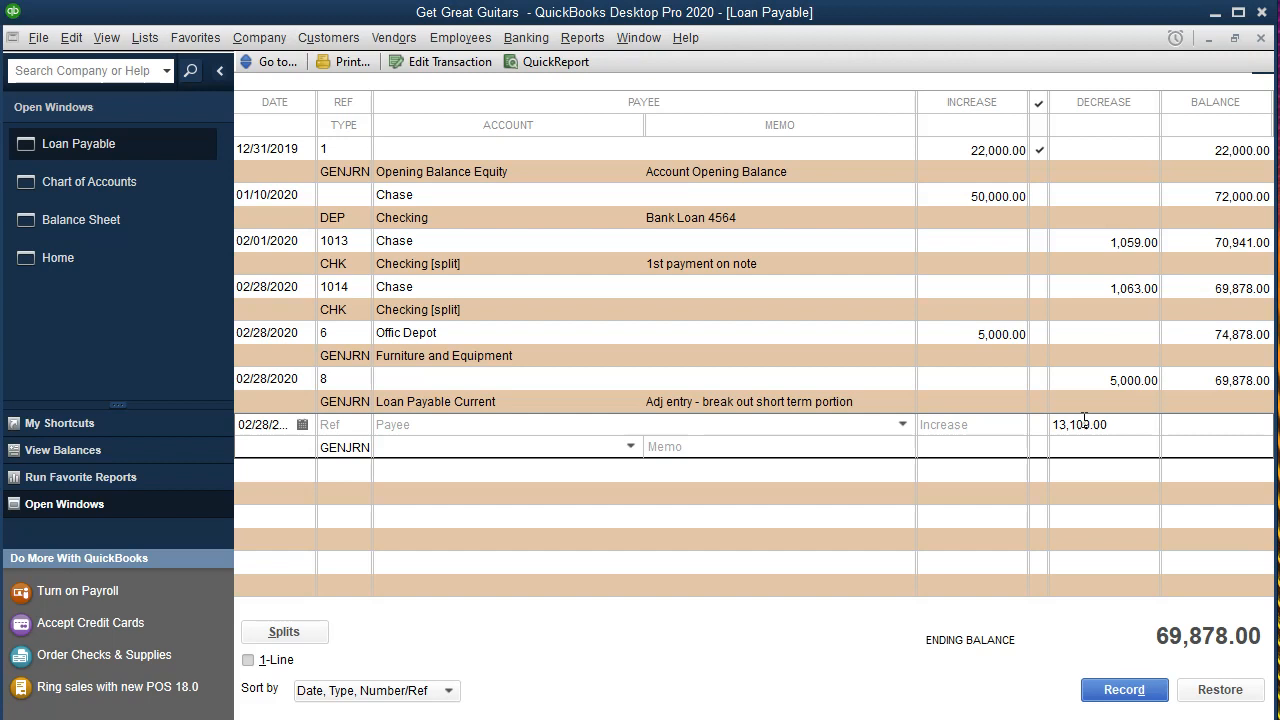
Assign the new register entry to the Loan Payable Current account.
type("Loan Payable")
key("Up")
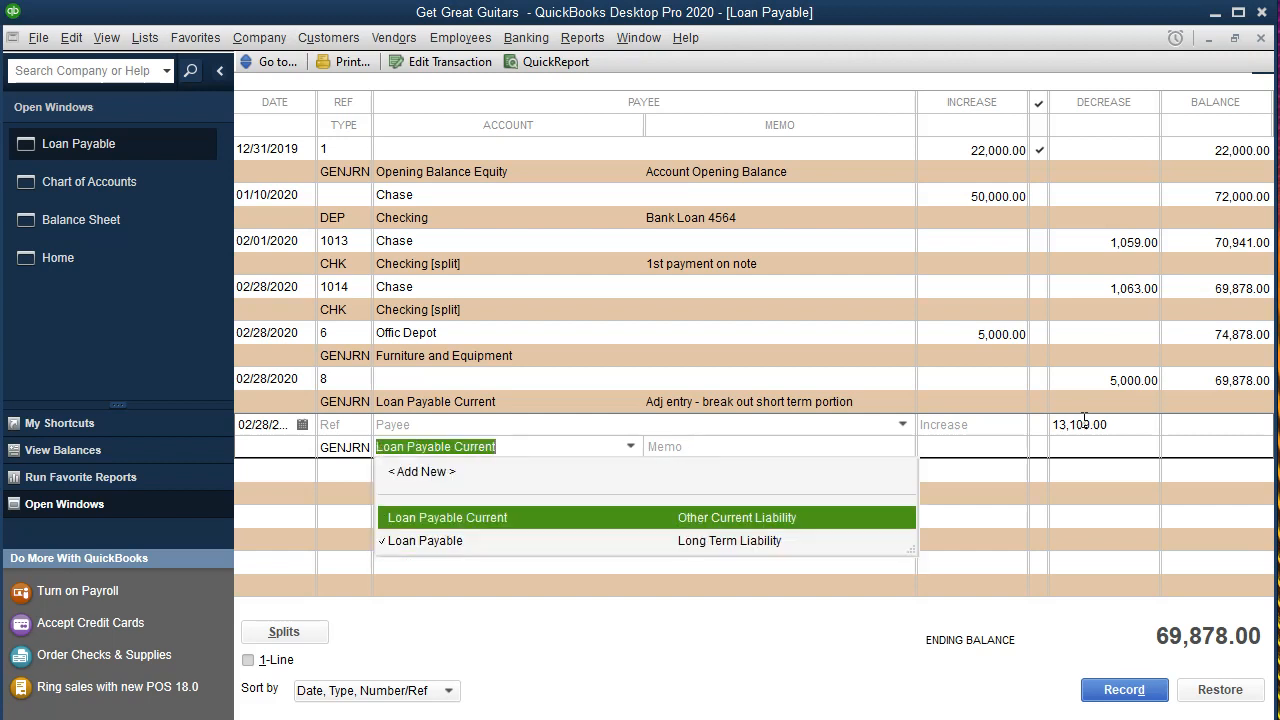
key("Tab")
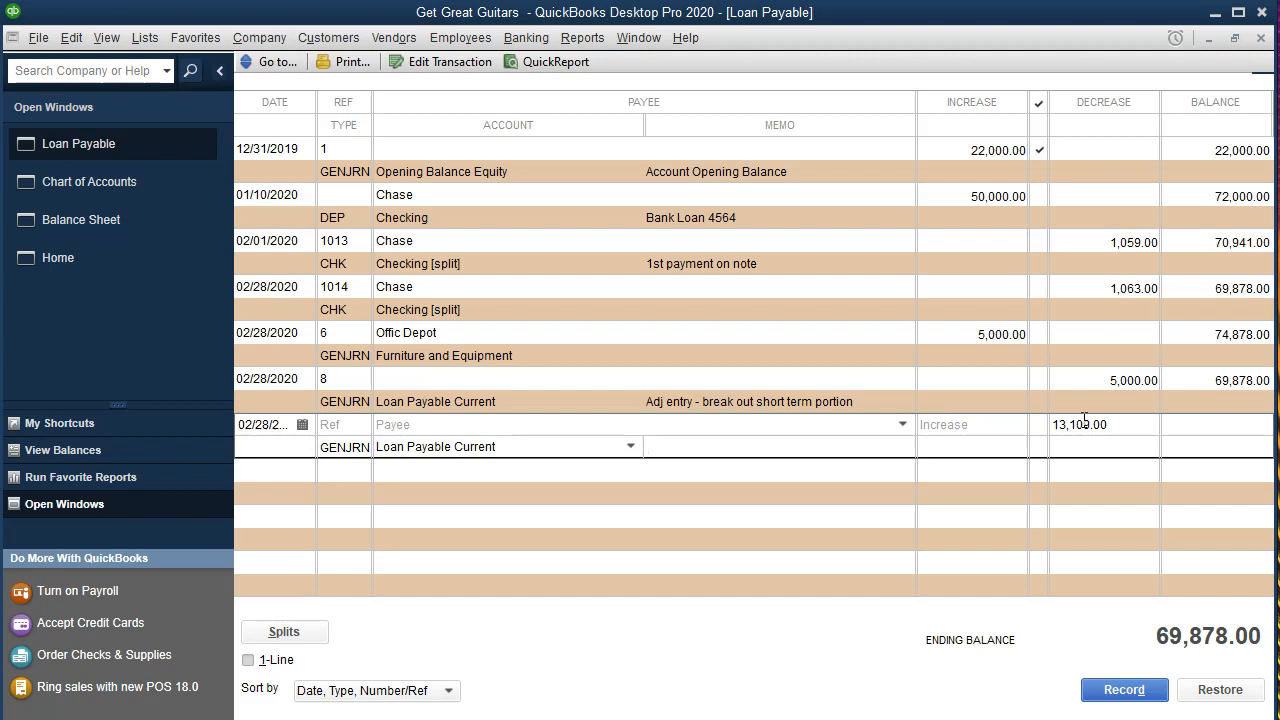
Add the memo "Adj entry - break out short term portion" to the new entry and record it.
type("Adj entry - break out short term portion")
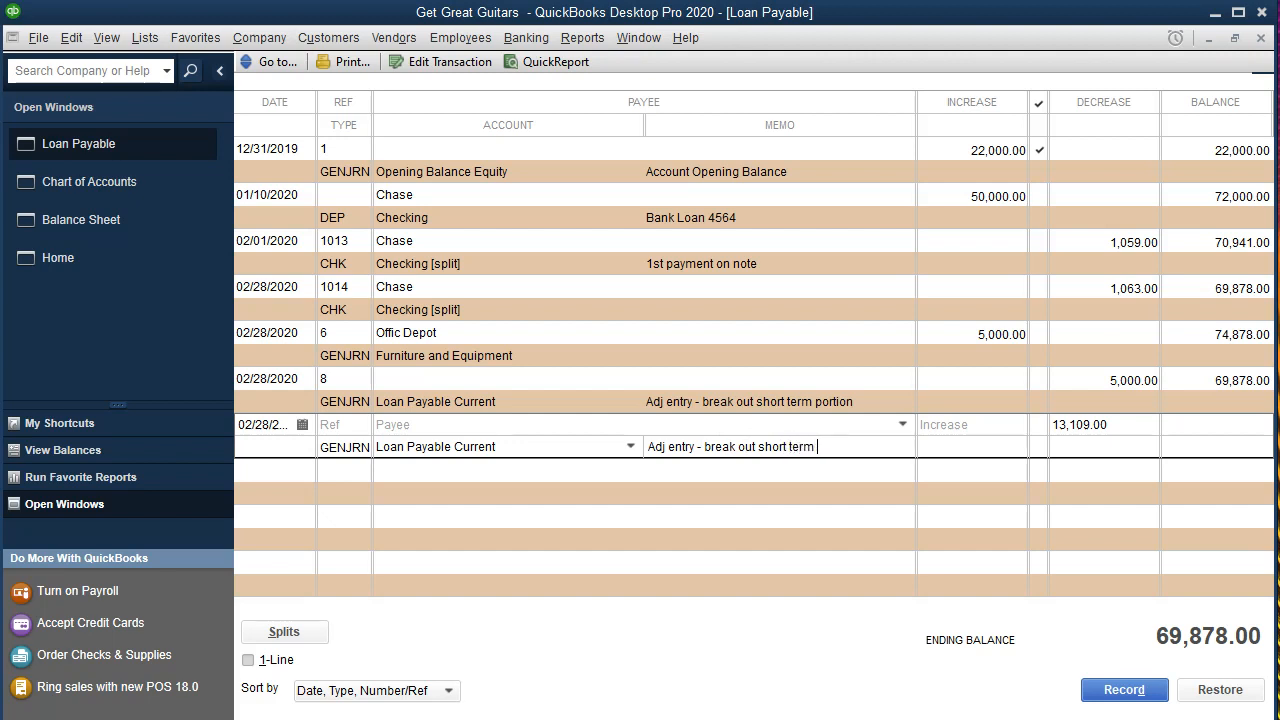
key("Return")
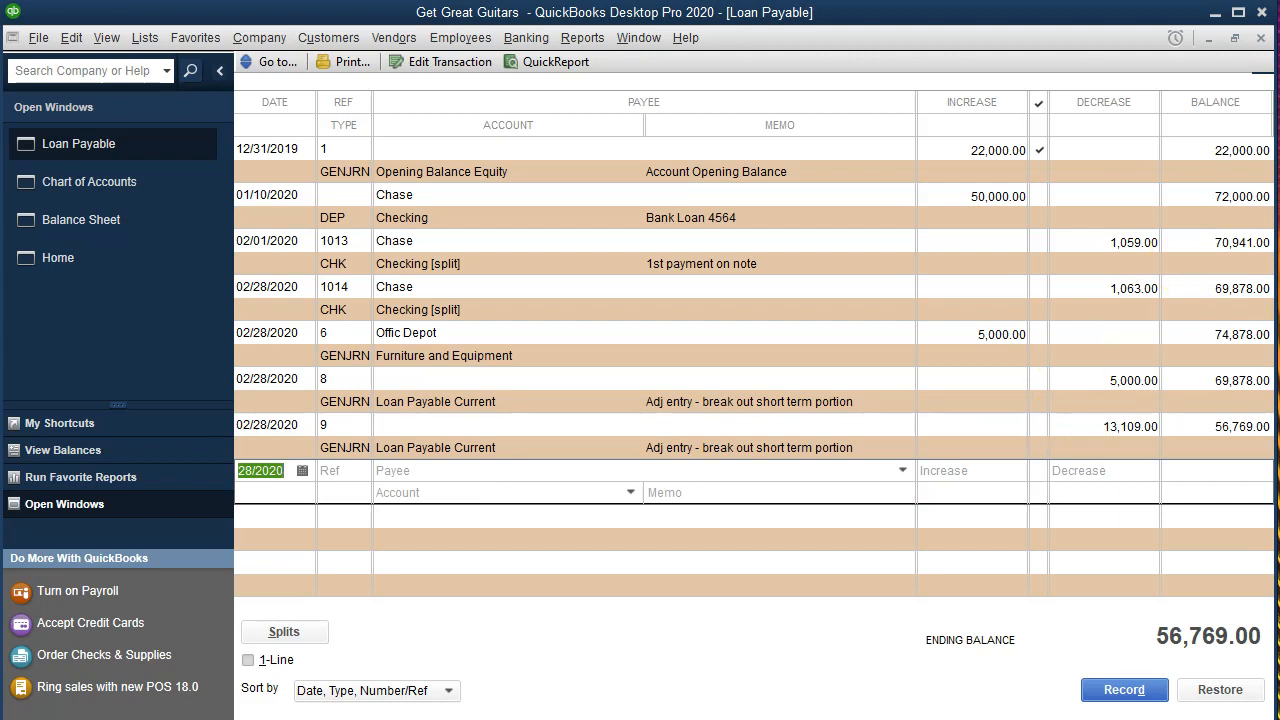
Close the register and chart of accounts, and compare the Balance Sheet's Loan Payable and Loan Payable Current balances with G22 and F22 in Excel.
left_click(1261, 38)
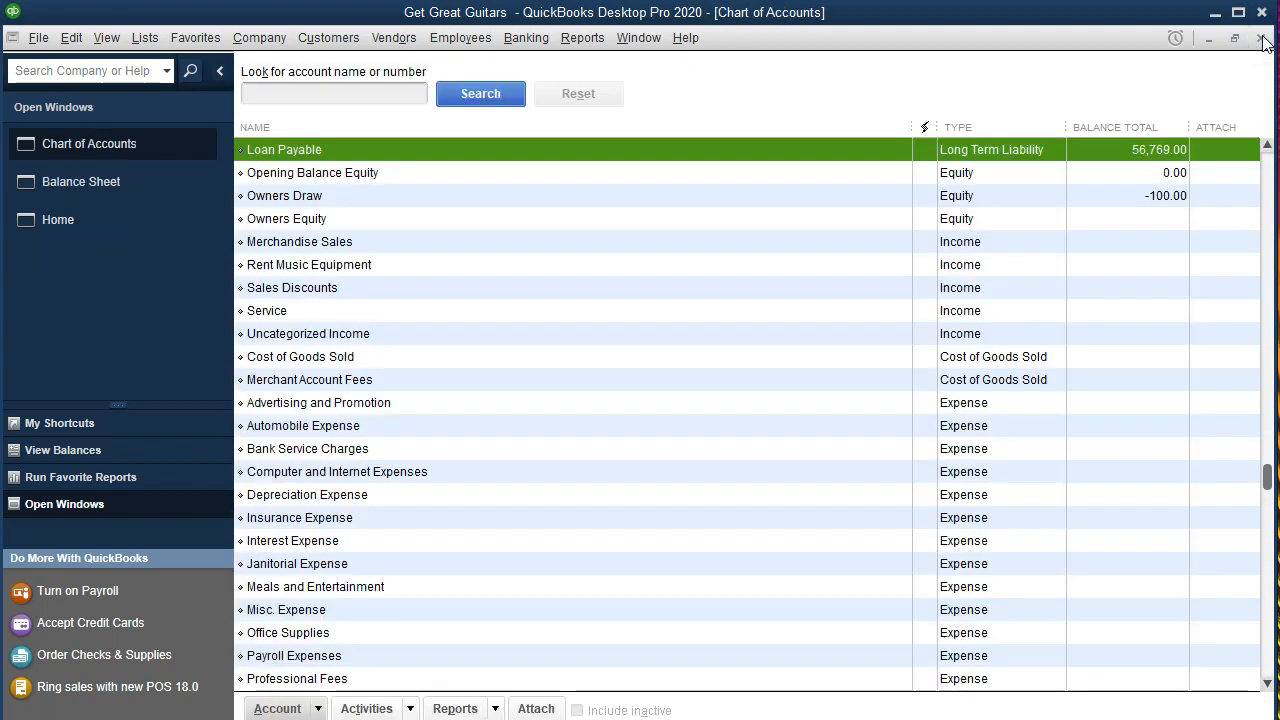
left_click(1261, 38)
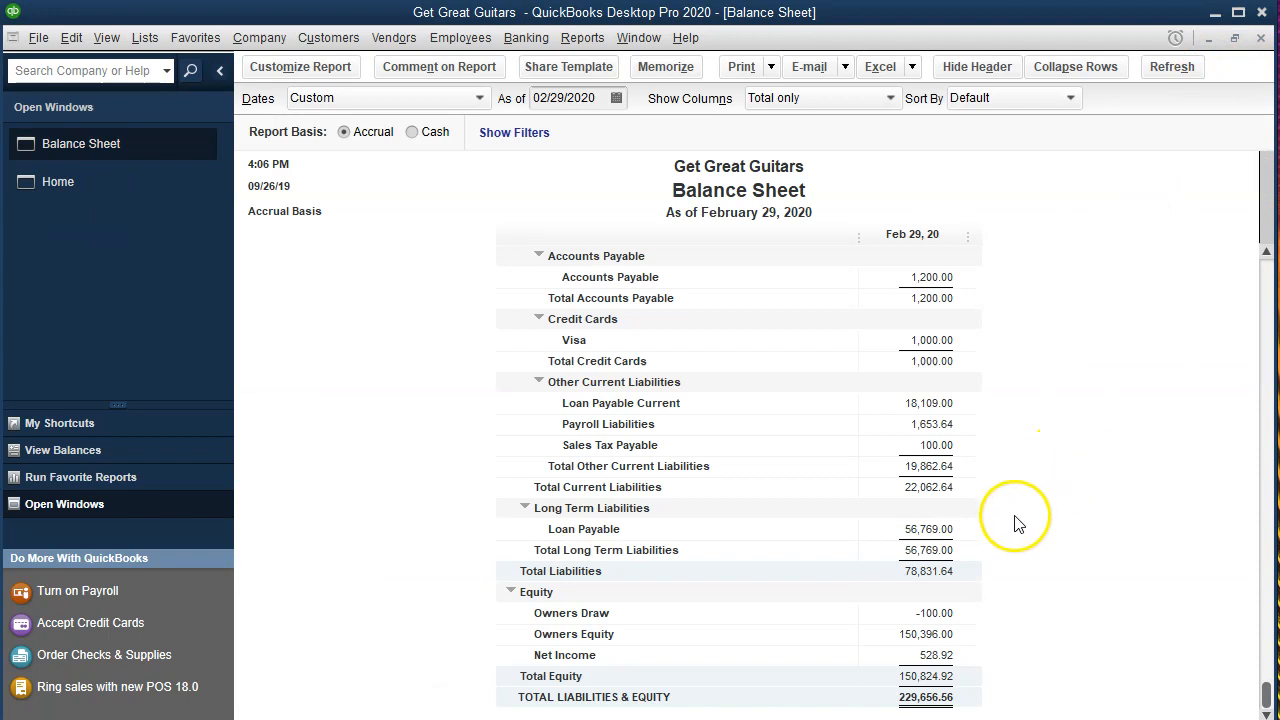
left_click(928, 529)
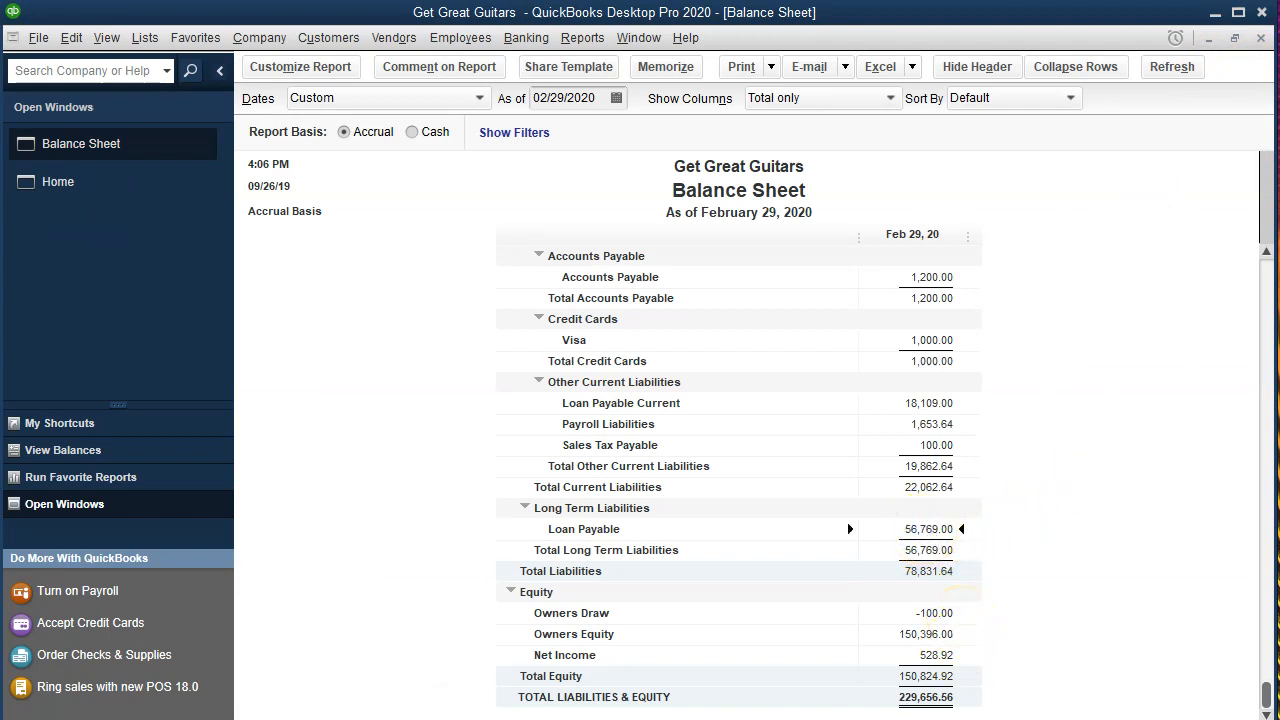
key("alt+Tab")
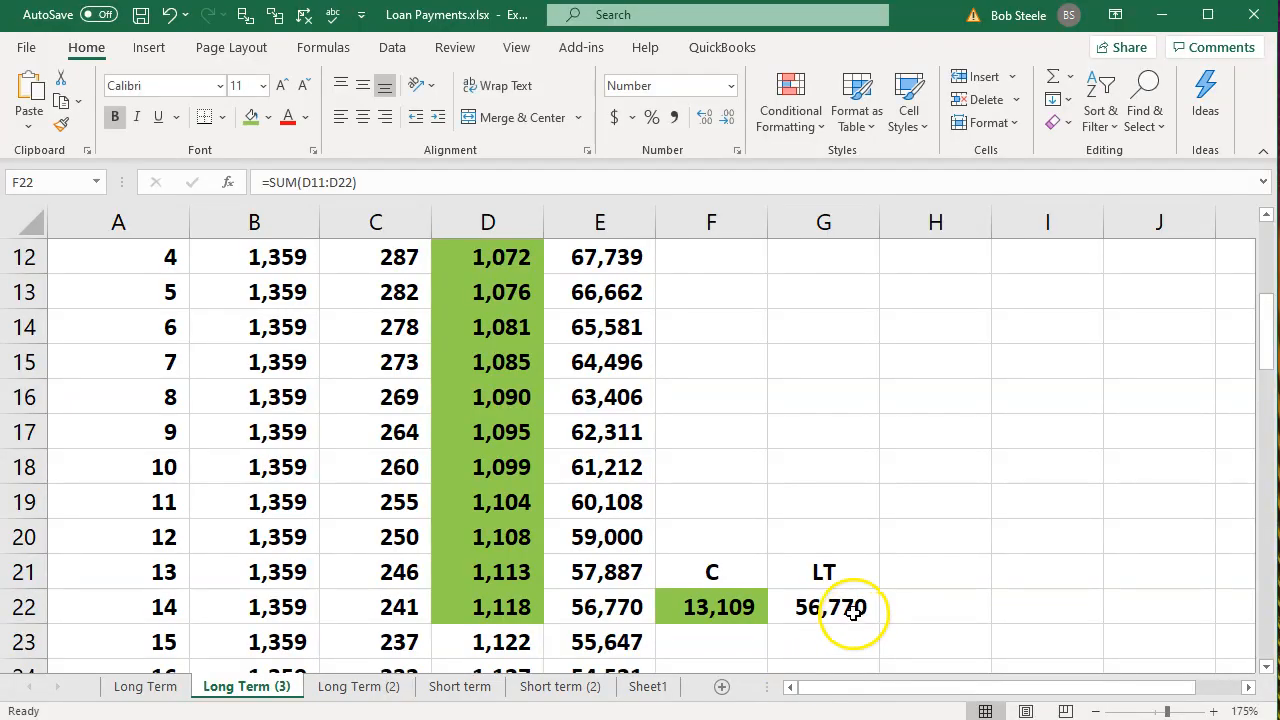
left_click(853, 612)
key("alt+Tab")
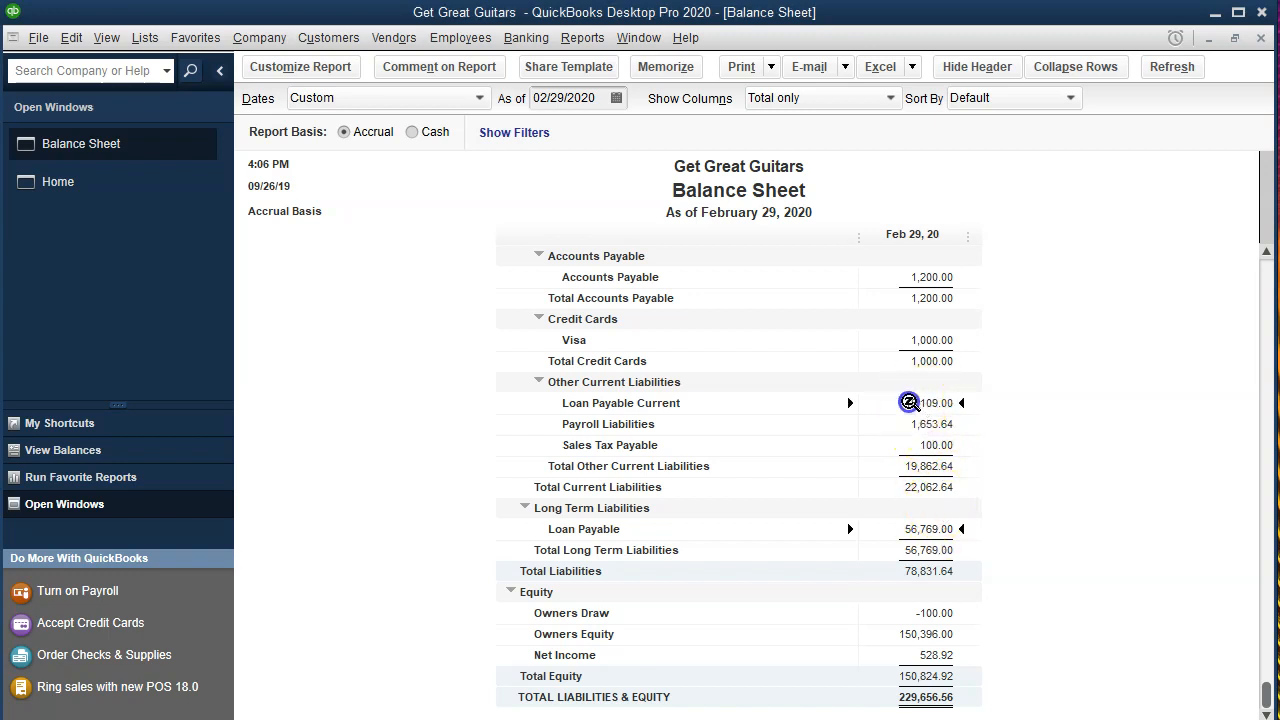
key("alt+Tab")
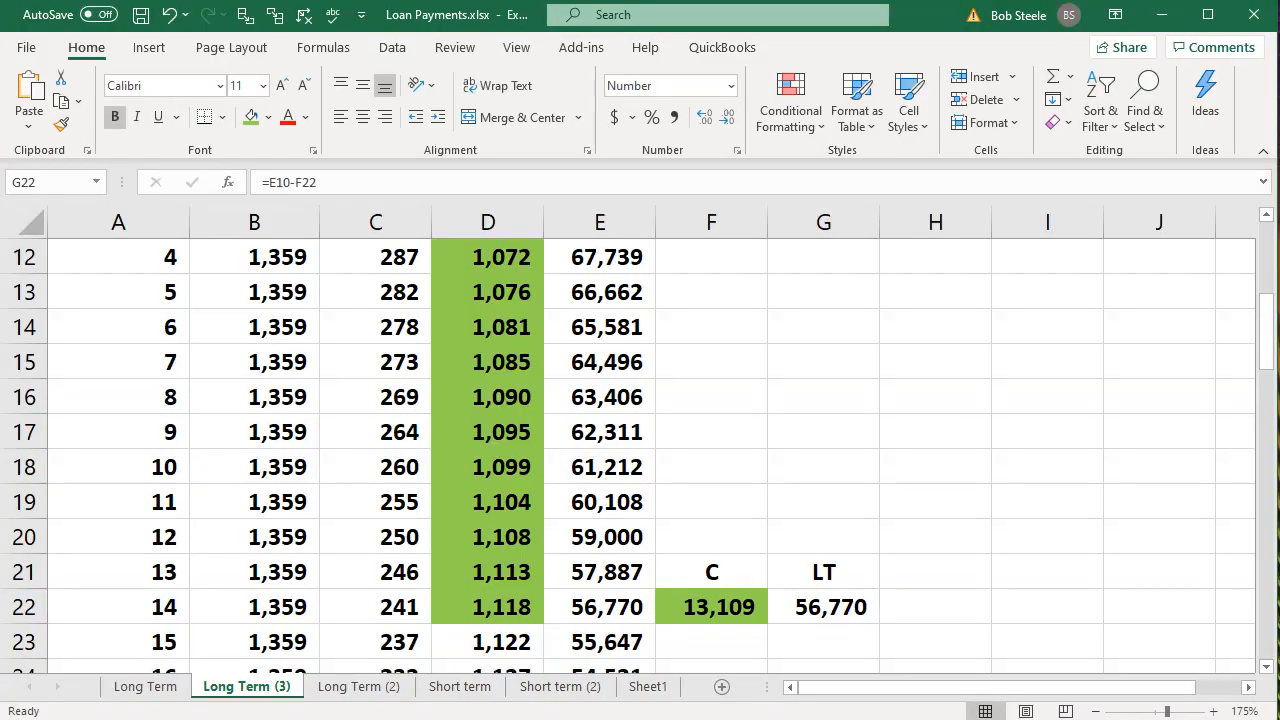
Enter 5000 in F23 below the current portion and add F22 and F23 together in F24.
scroll(928, 548, "down", 2)
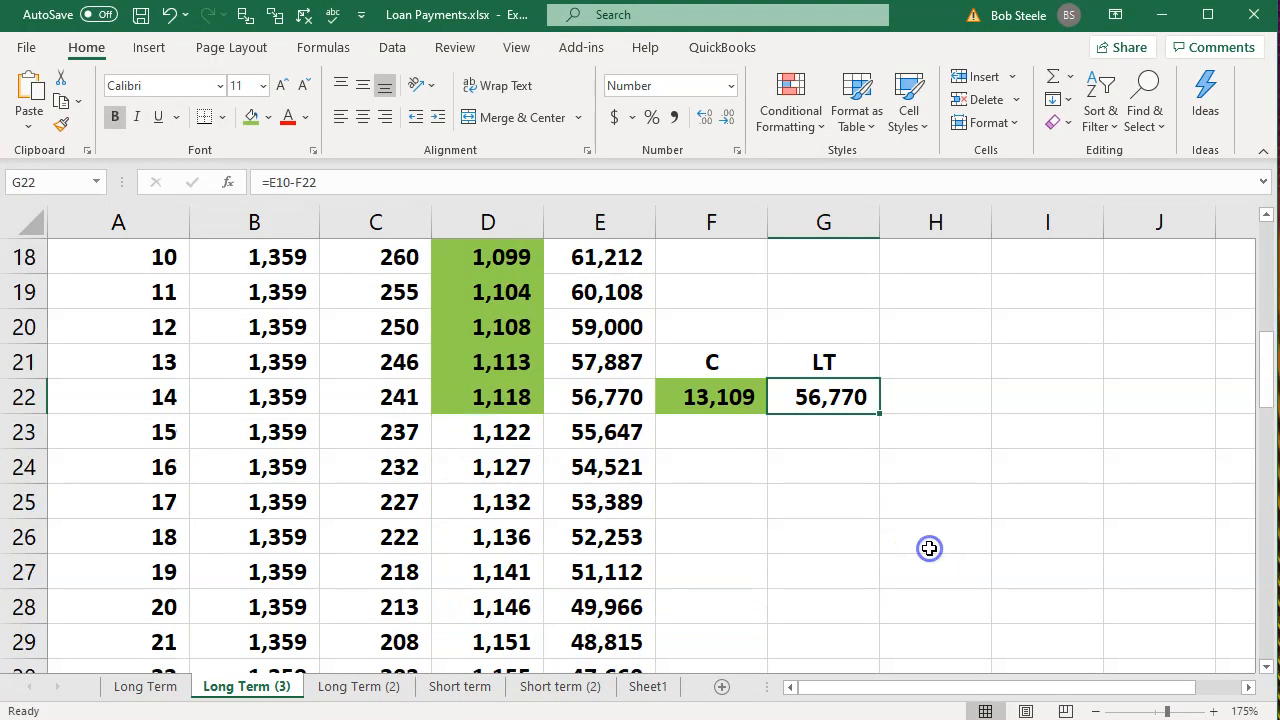
left_click(737, 440)
type("5000")
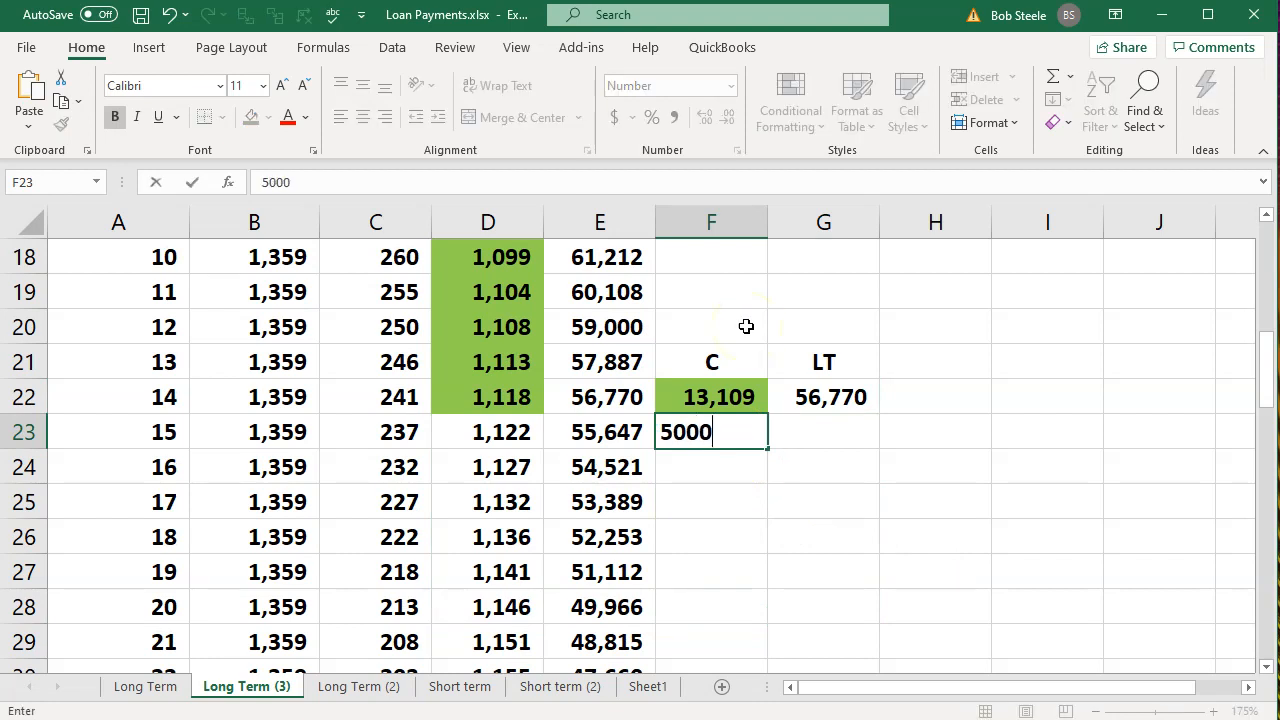
key("Return")
type("+")
key("Up")
key("Up")
type("+")
key("Up")
key("Return")
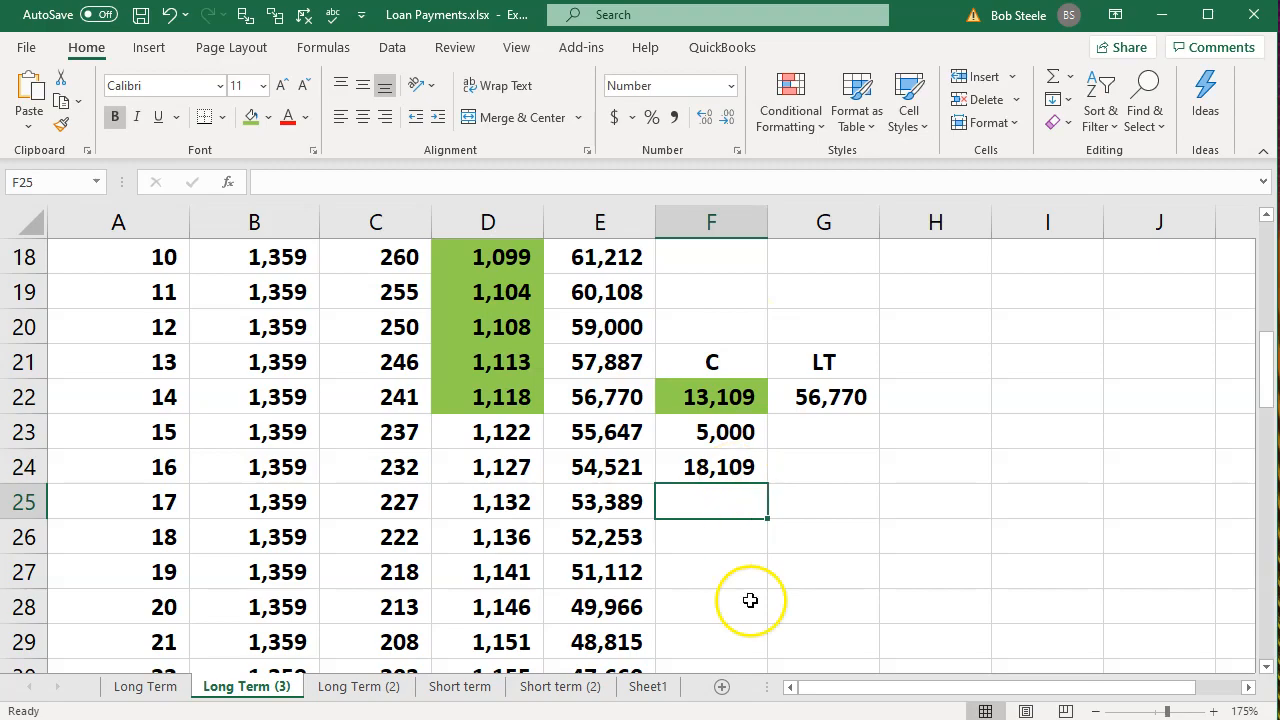
Trace the QuickBooks Balance Sheet's Loan Payable Current balance to journal entry 9, review its debit and credit, and return to the report.
key("alt+Tab")
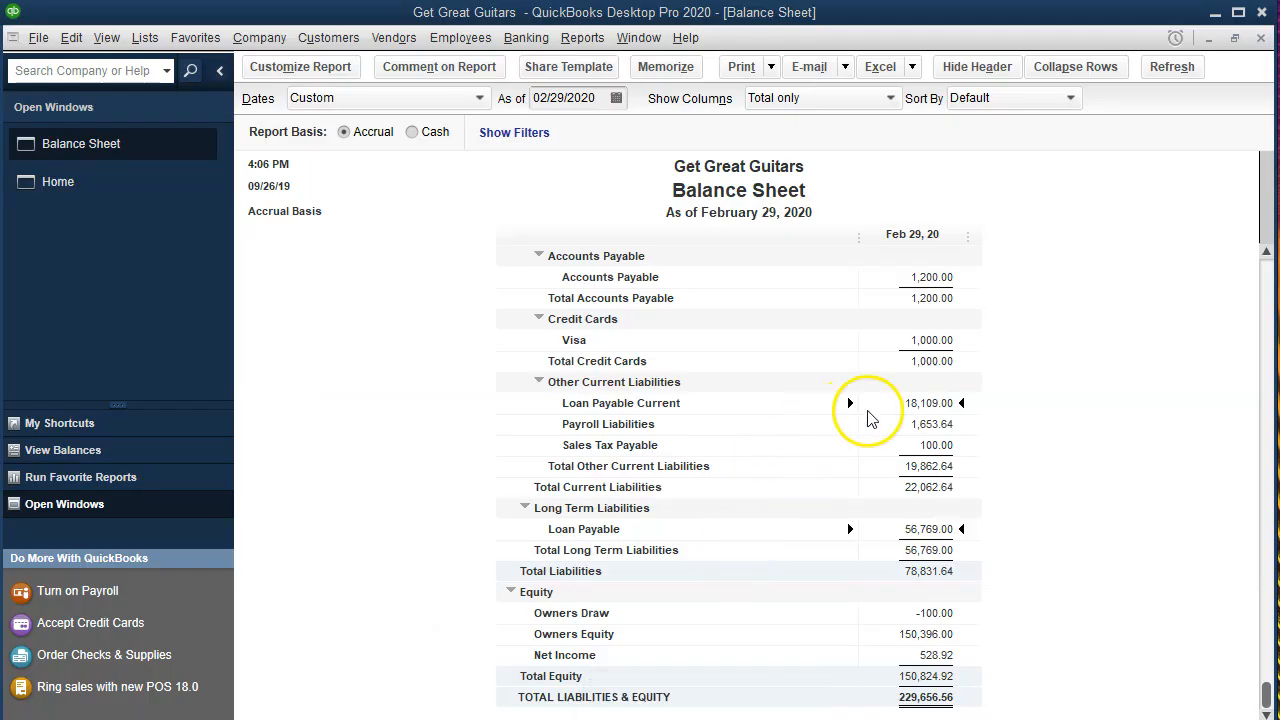
double_click(906, 402)
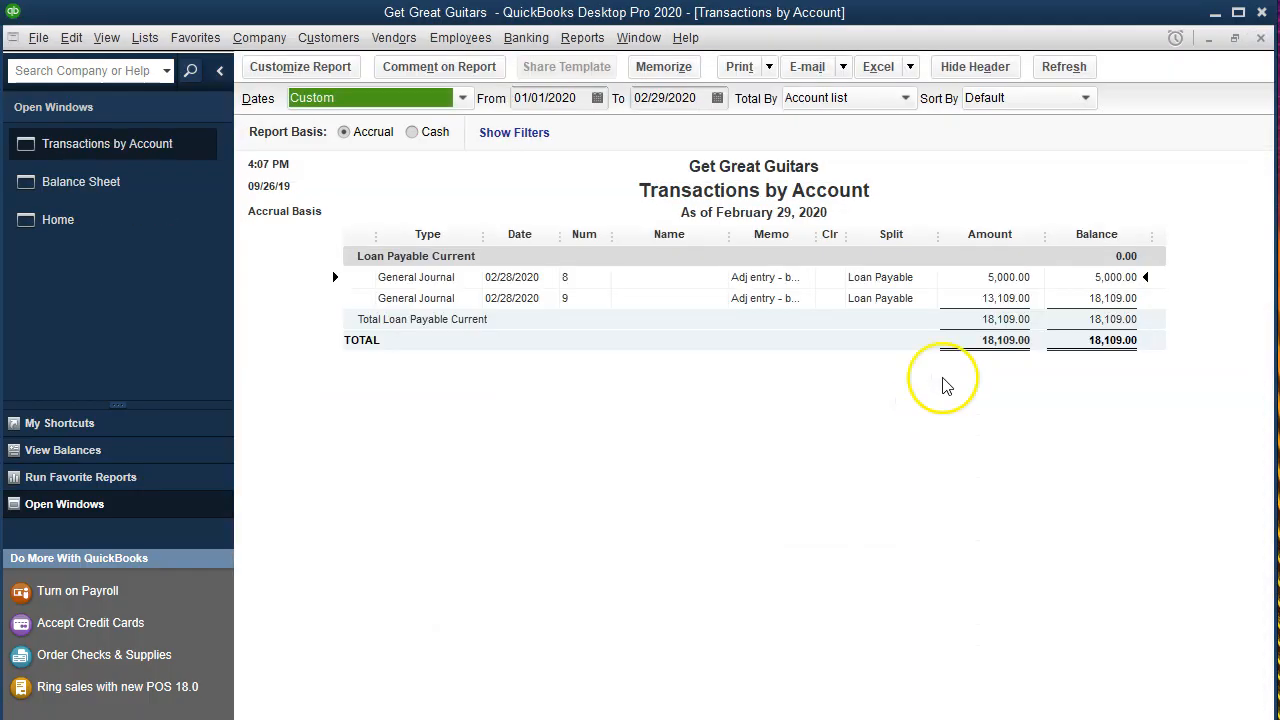
left_click(990, 299)
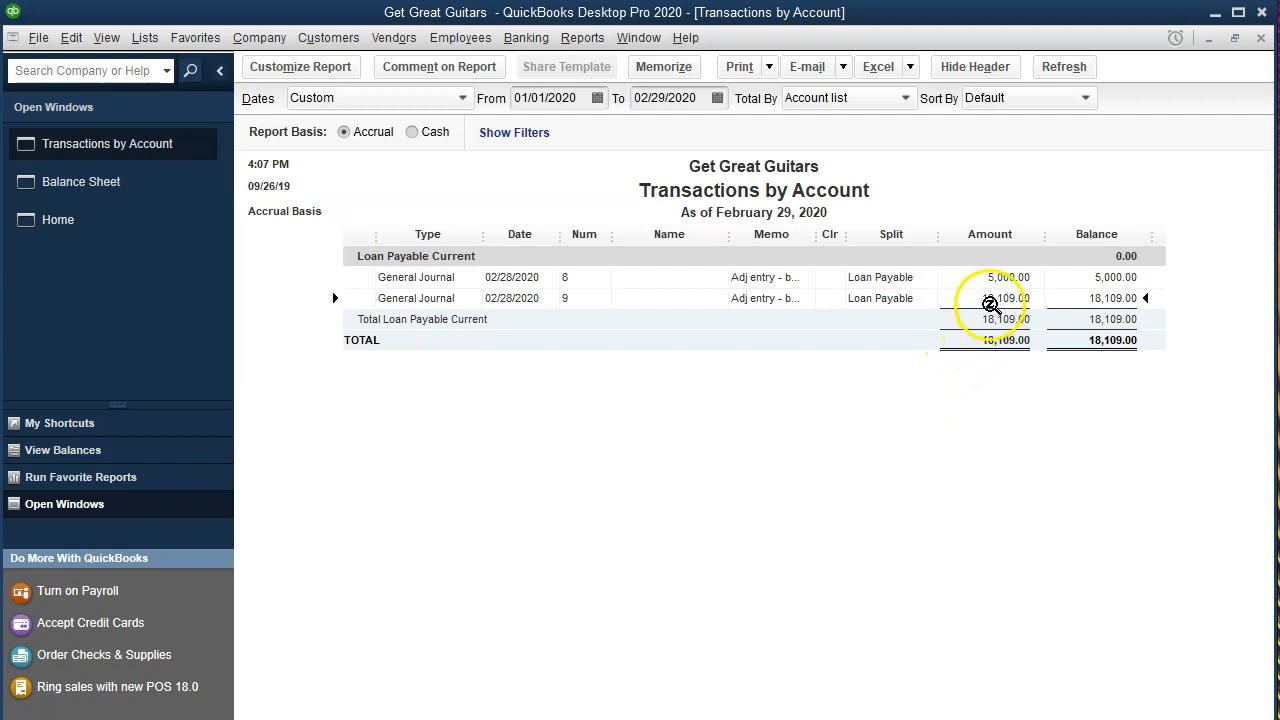
double_click(990, 299)
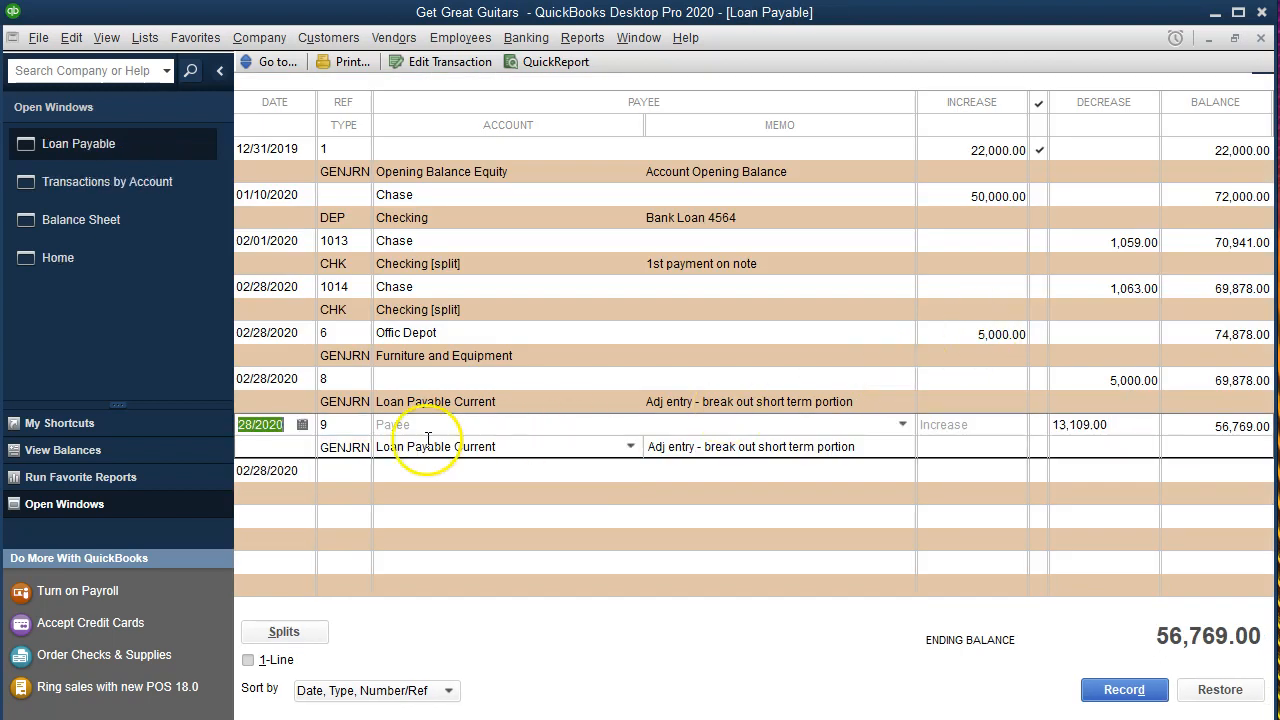
double_click(355, 455)
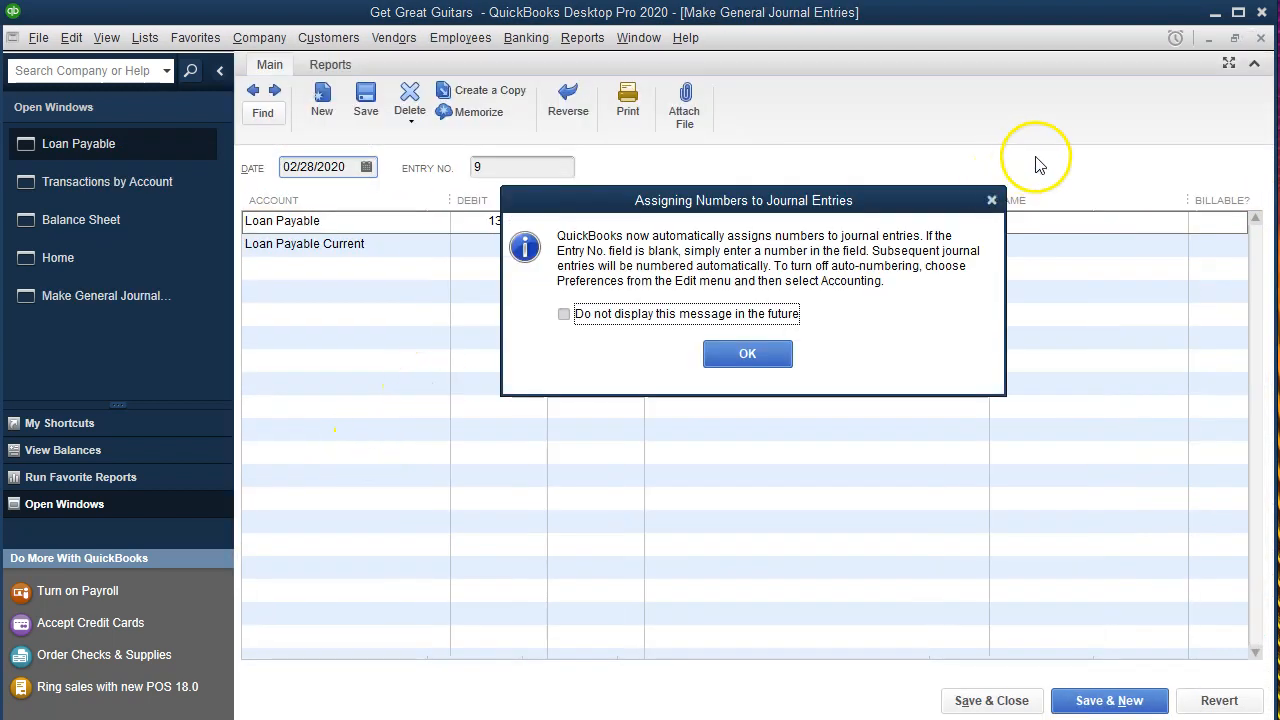
left_click(991, 200)
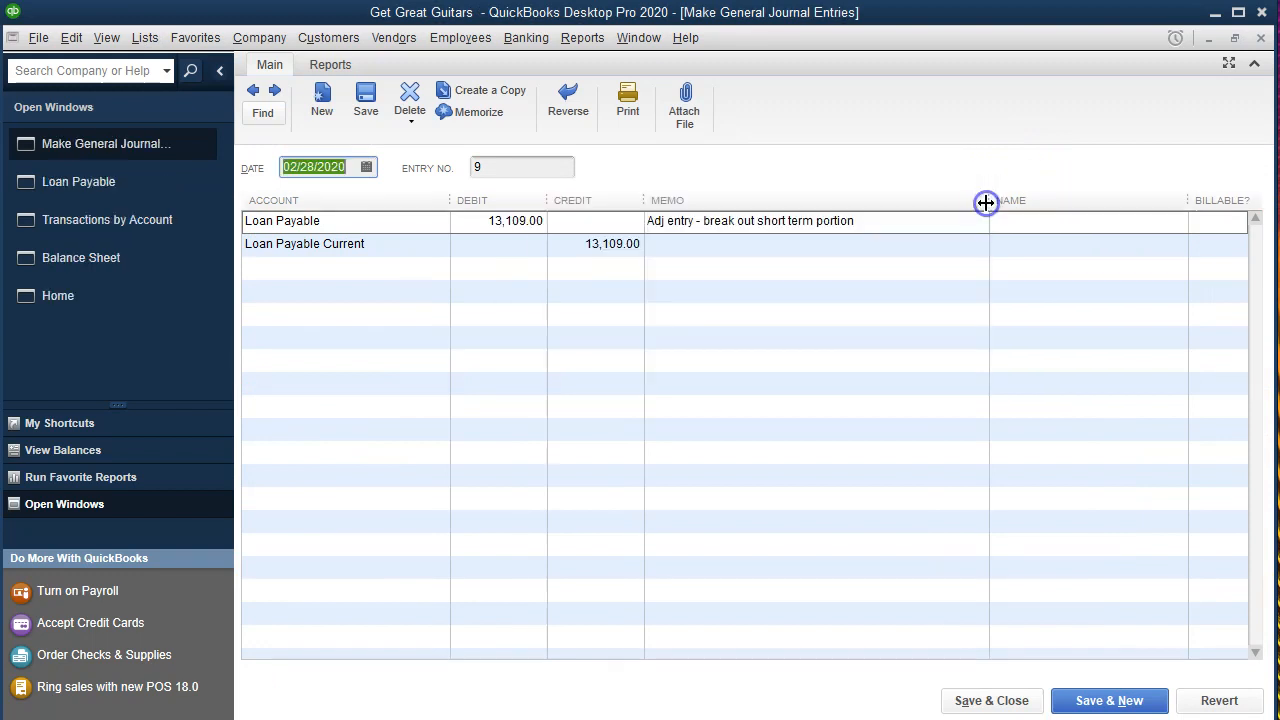
left_click(1260, 39)
left_click(1260, 39)
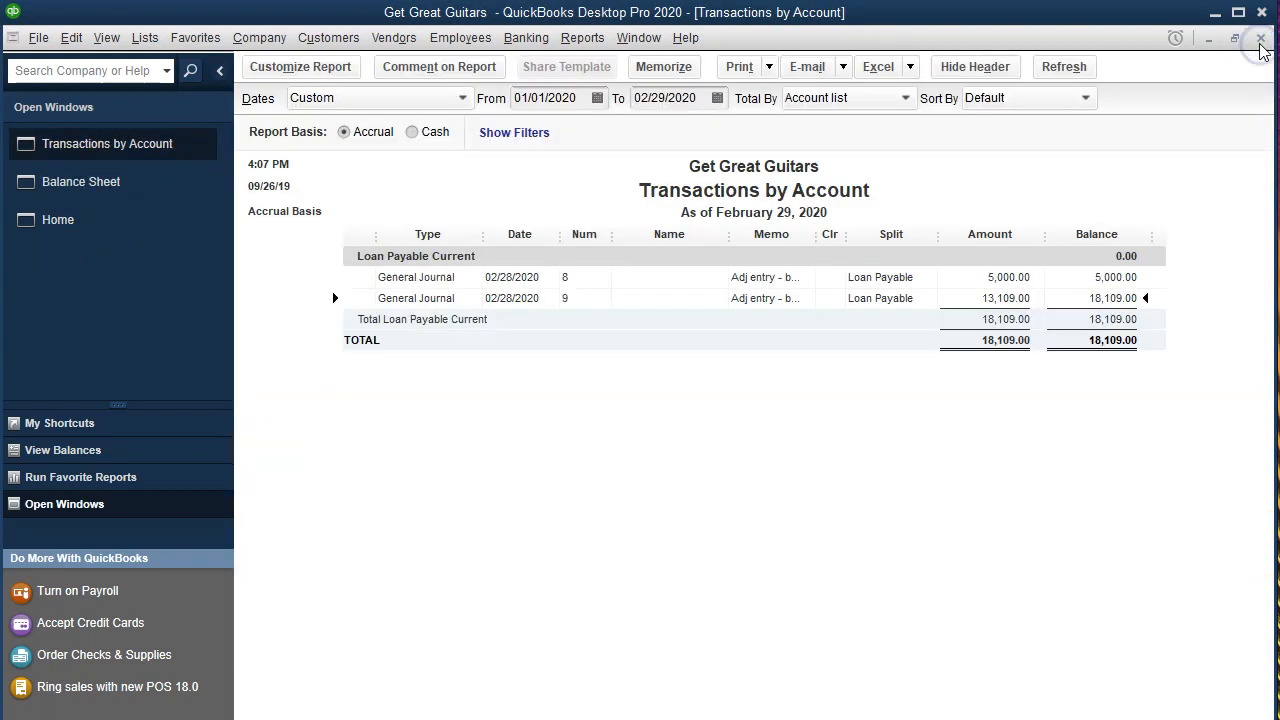
left_click(1260, 39)
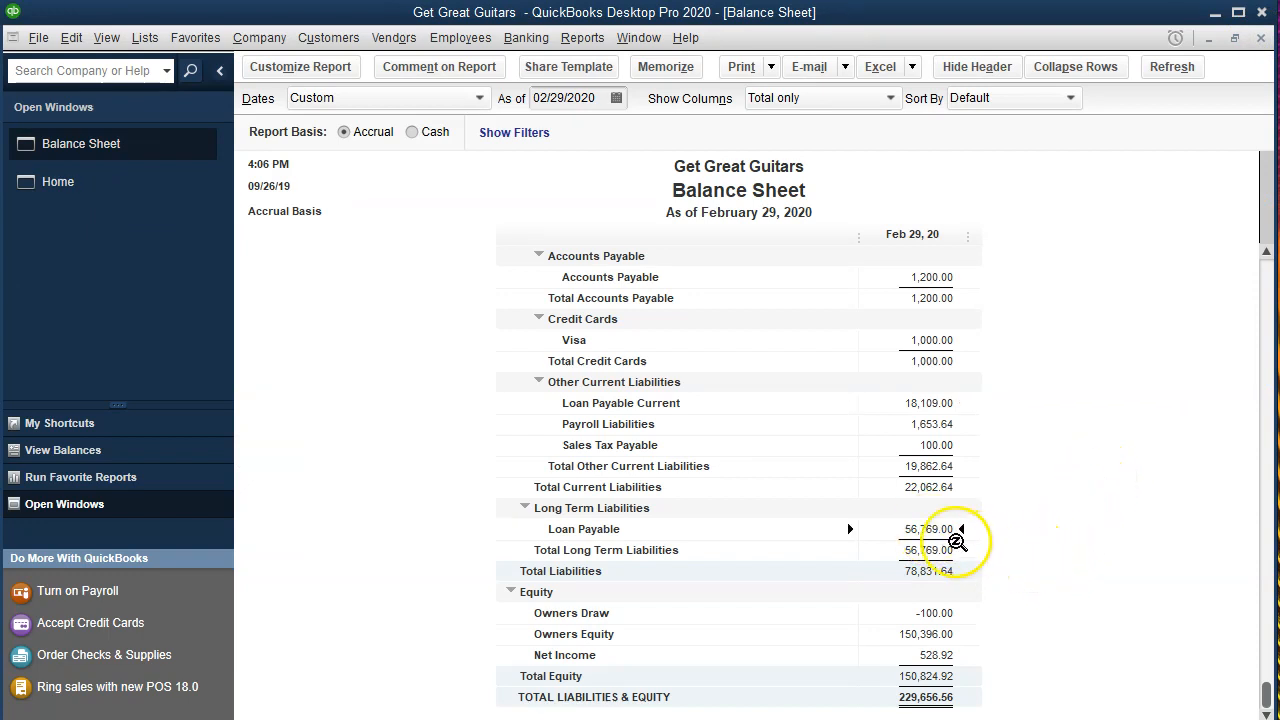
Trace the Balance Sheet's long-term Loan Payable balance to journal entry 9, review its debit and credit, and return to the report.
double_click(956, 541)
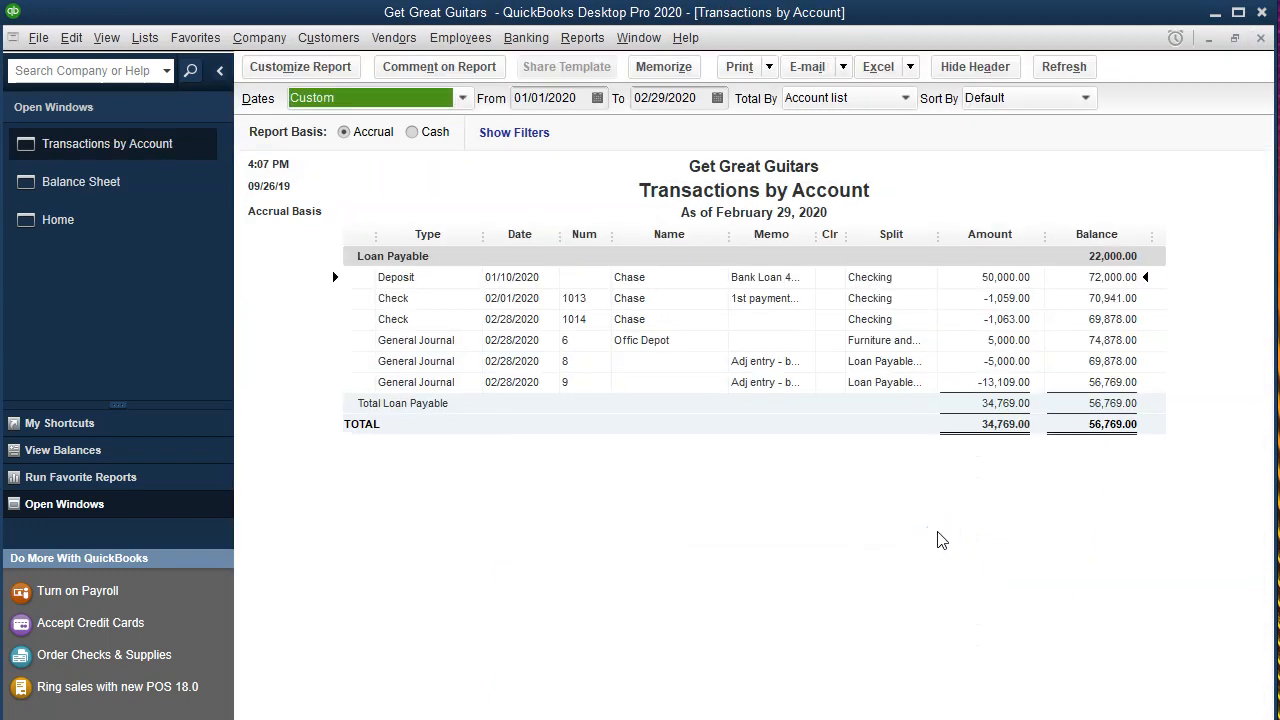
left_click(1015, 382)
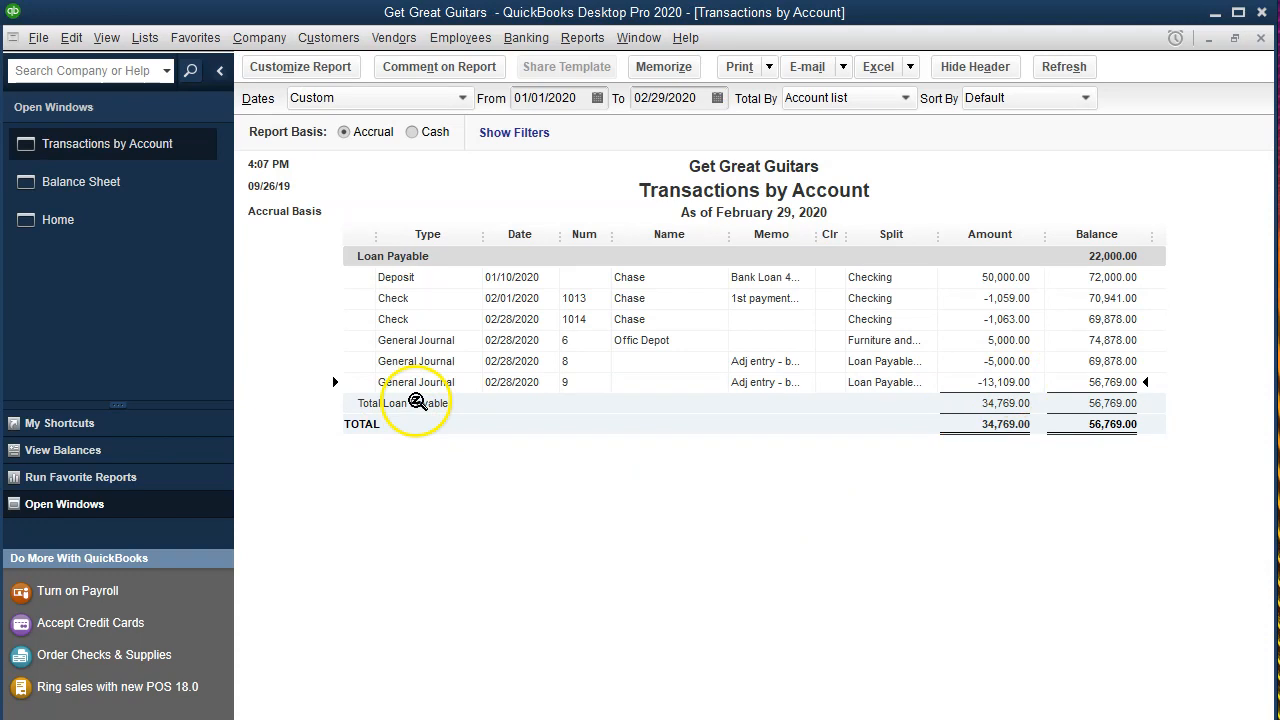
double_click(975, 383)
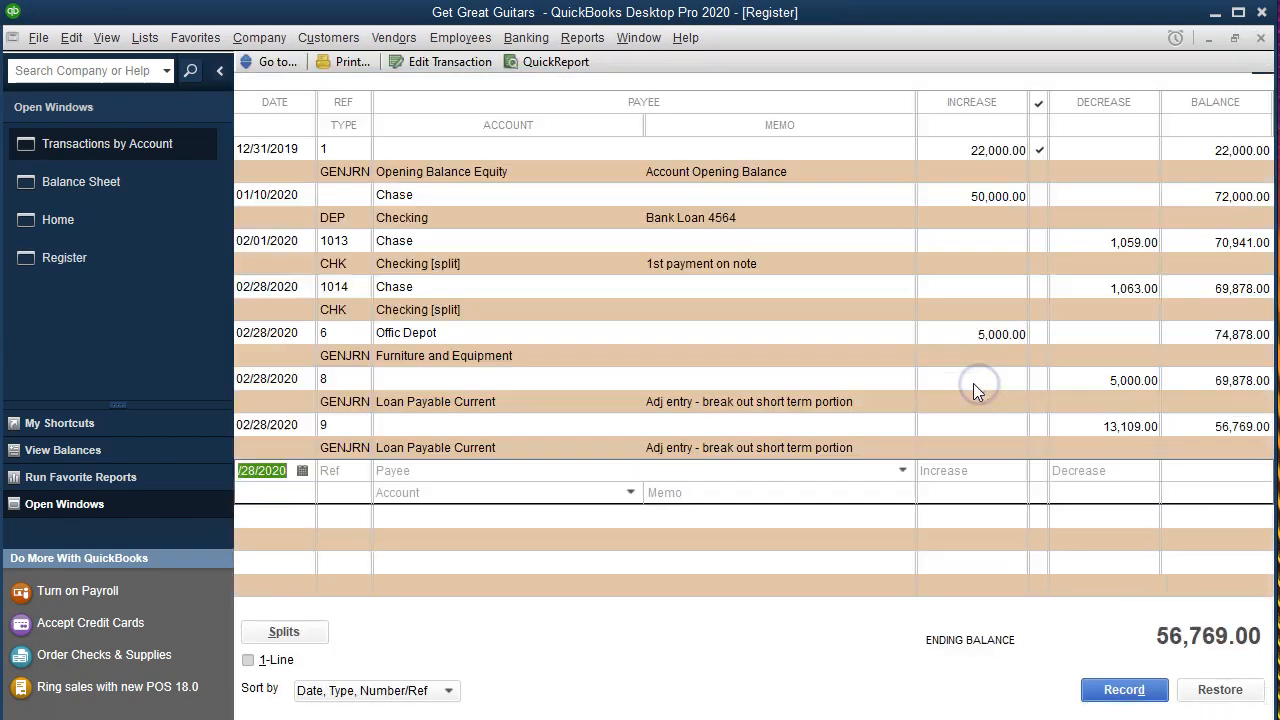
double_click(343, 460)
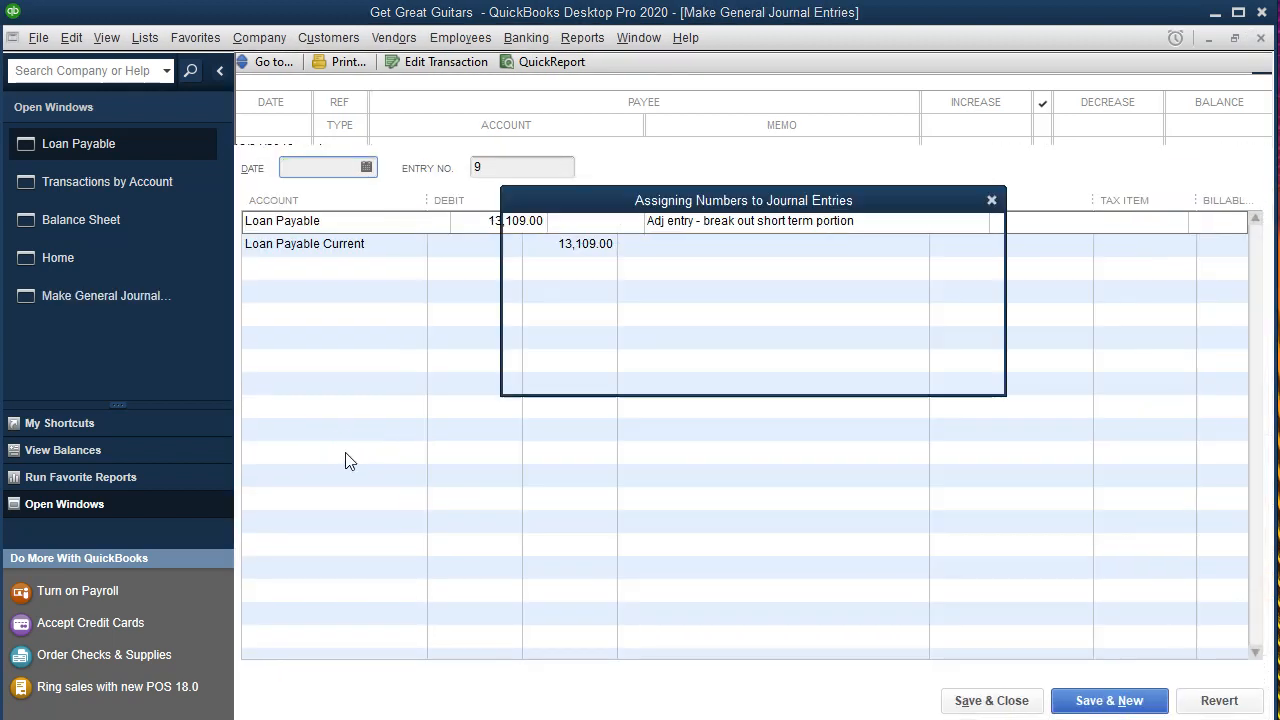
left_click(455, 421)
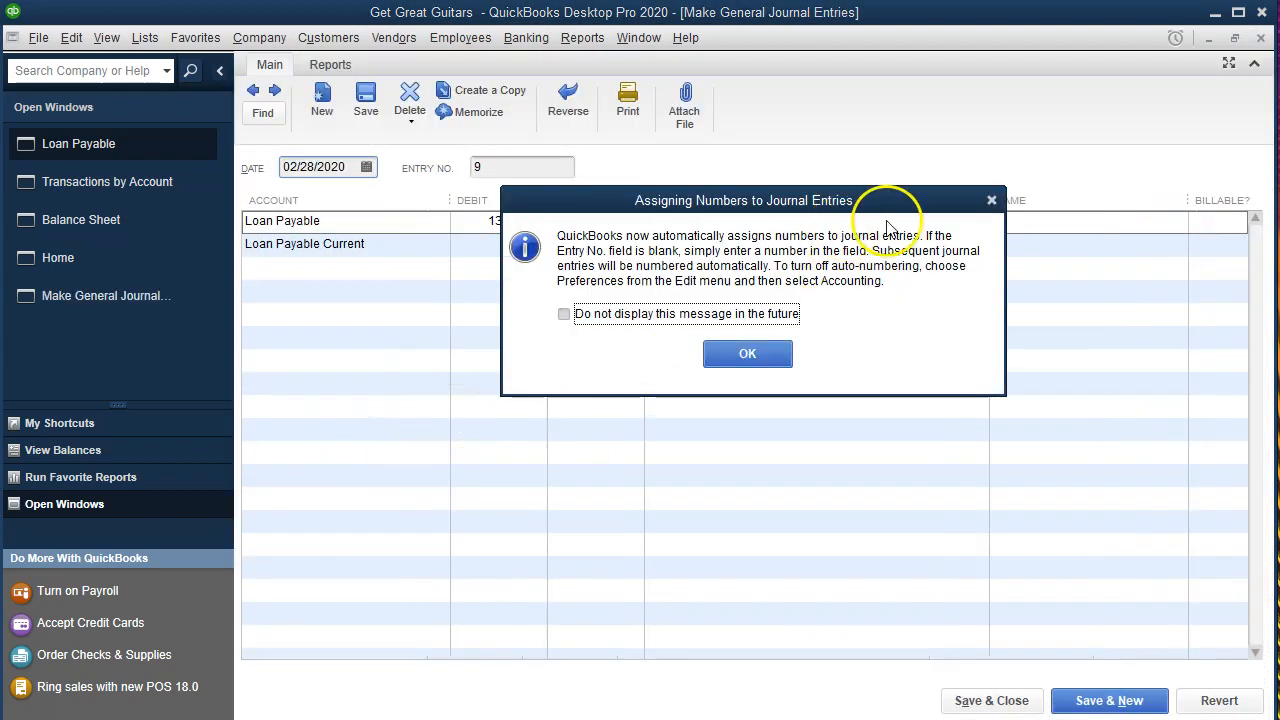
left_click(990, 202)
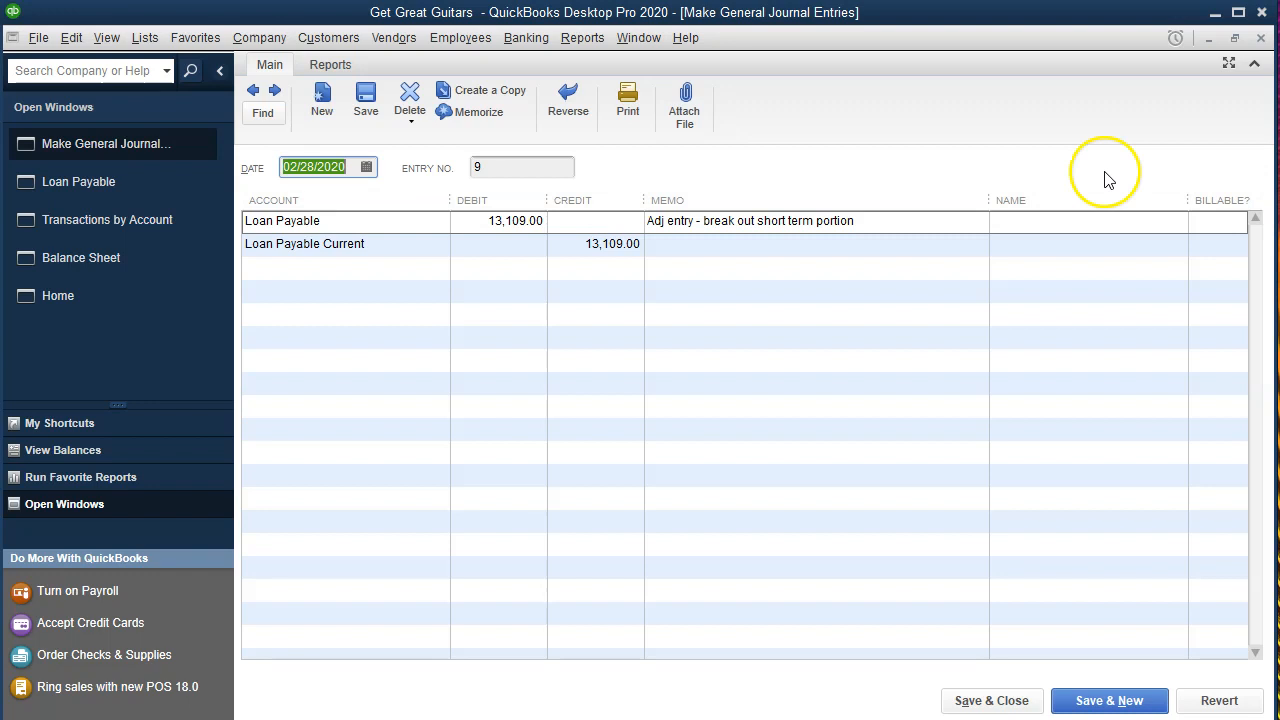
left_click(1262, 38)
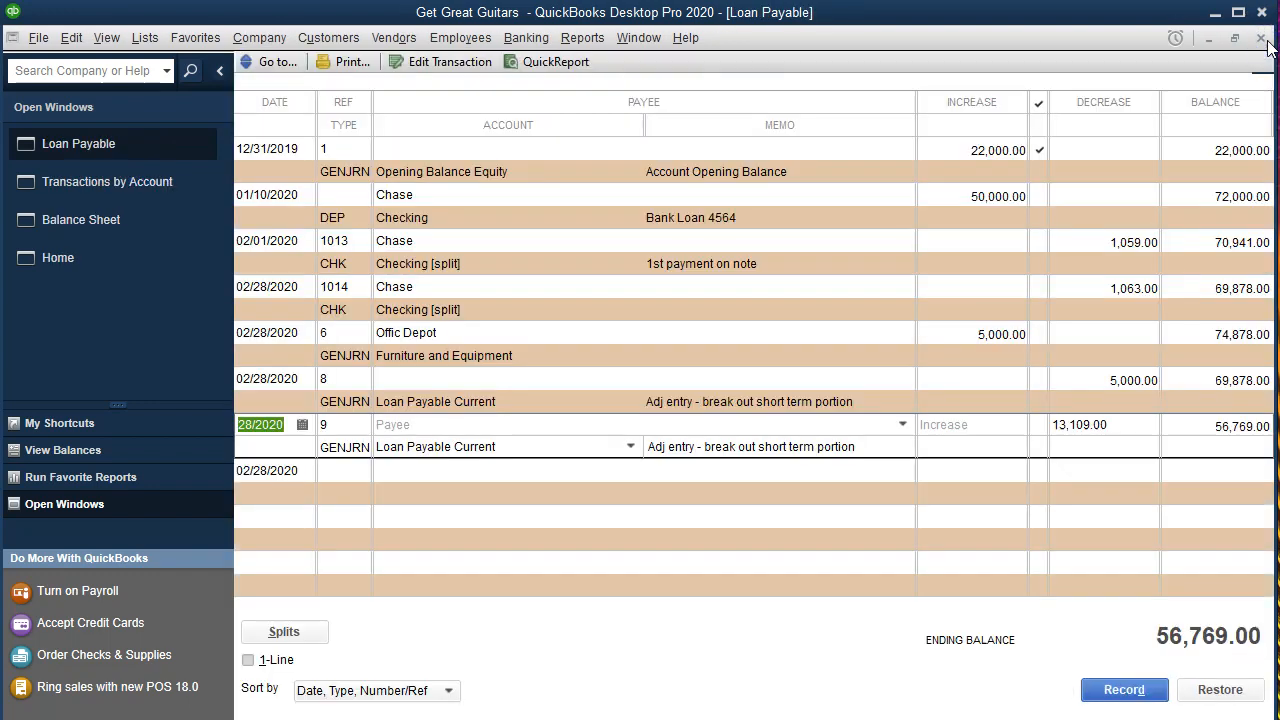
left_click(1263, 40)
left_click(1263, 40)
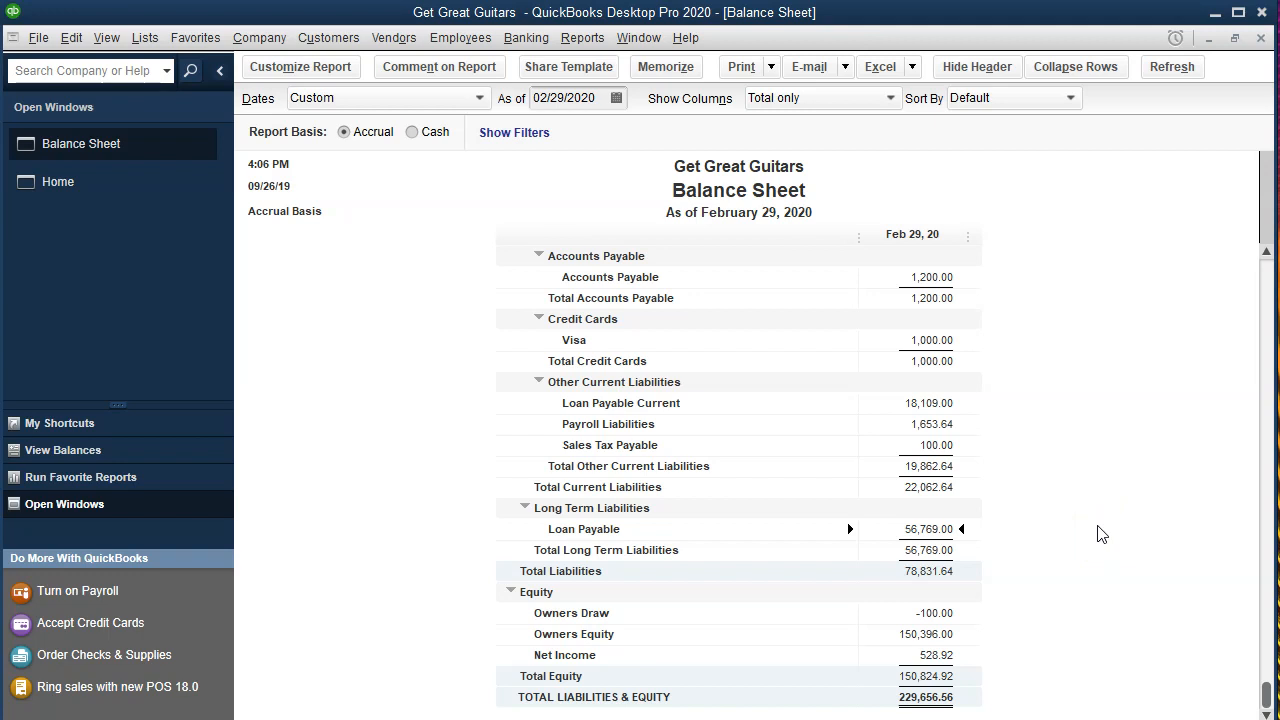
Switch to Excel and review the Long Term (3) amortization schedule from the current and long-term split up to the loan terms.
key("alt+Tab")
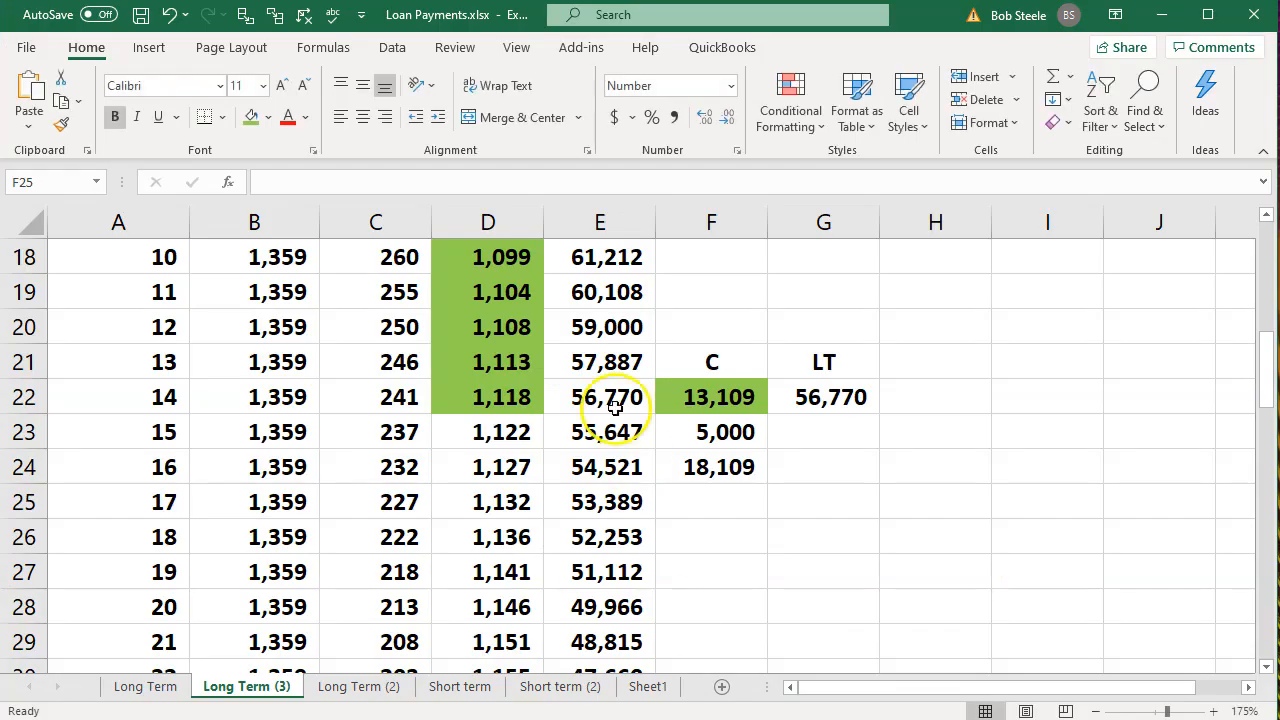
left_click(588, 478)
scroll(582, 497, "up", 2)
scroll(582, 497, "up", 1)
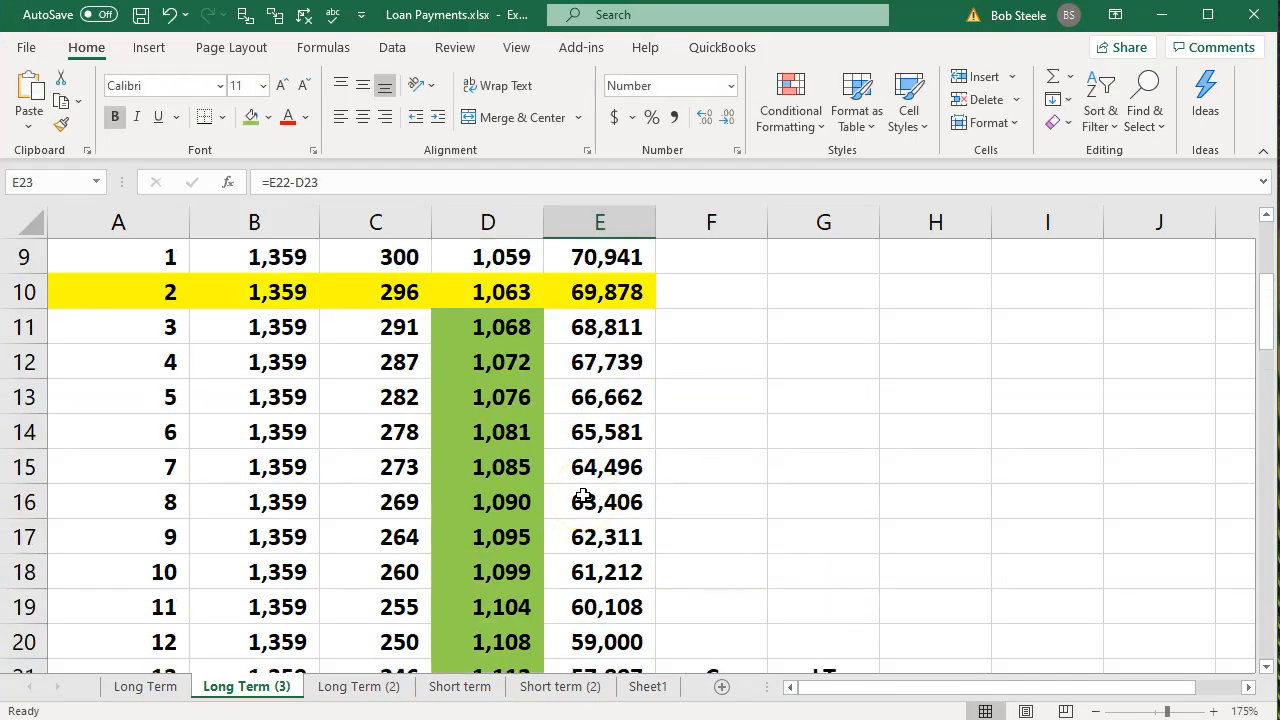
scroll(582, 497, "up", 1)
scroll(320, 471, "up", 2)
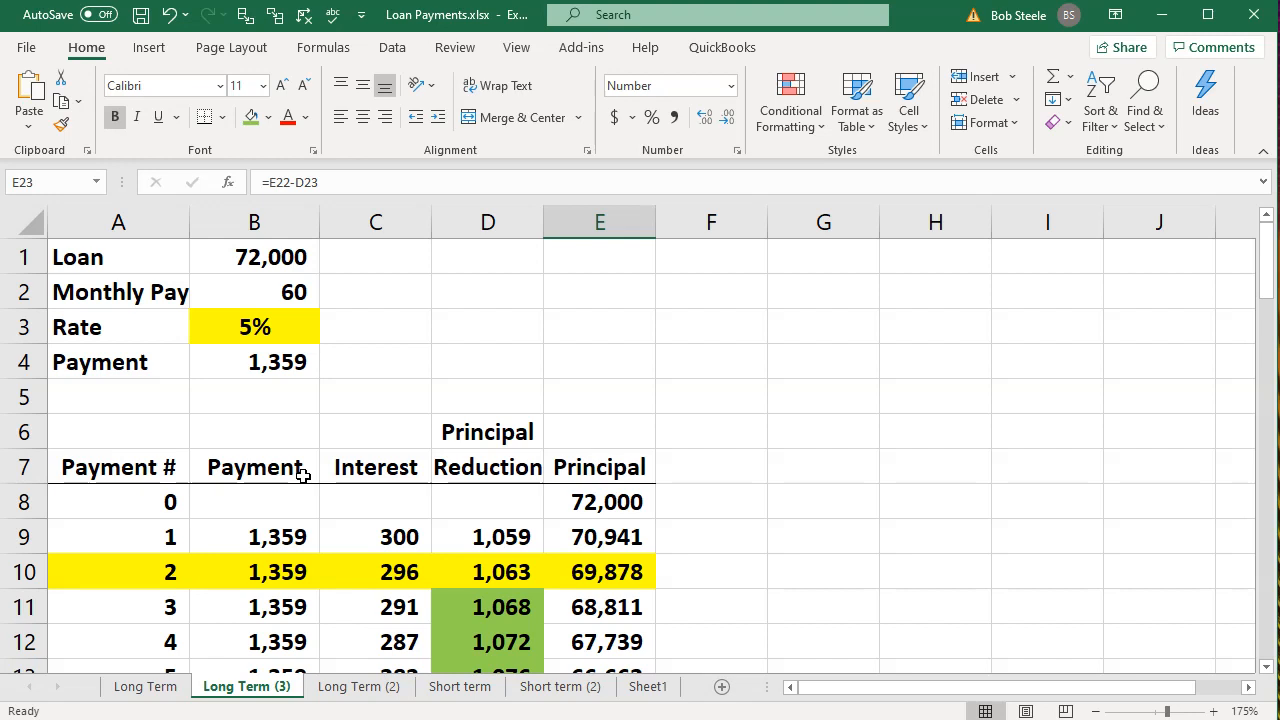
Examine the schedule's payment, interest and remaining principal columns, checking cells B11, C14 and E10.
scroll(300, 478, "down", 1)
left_click(248, 505)
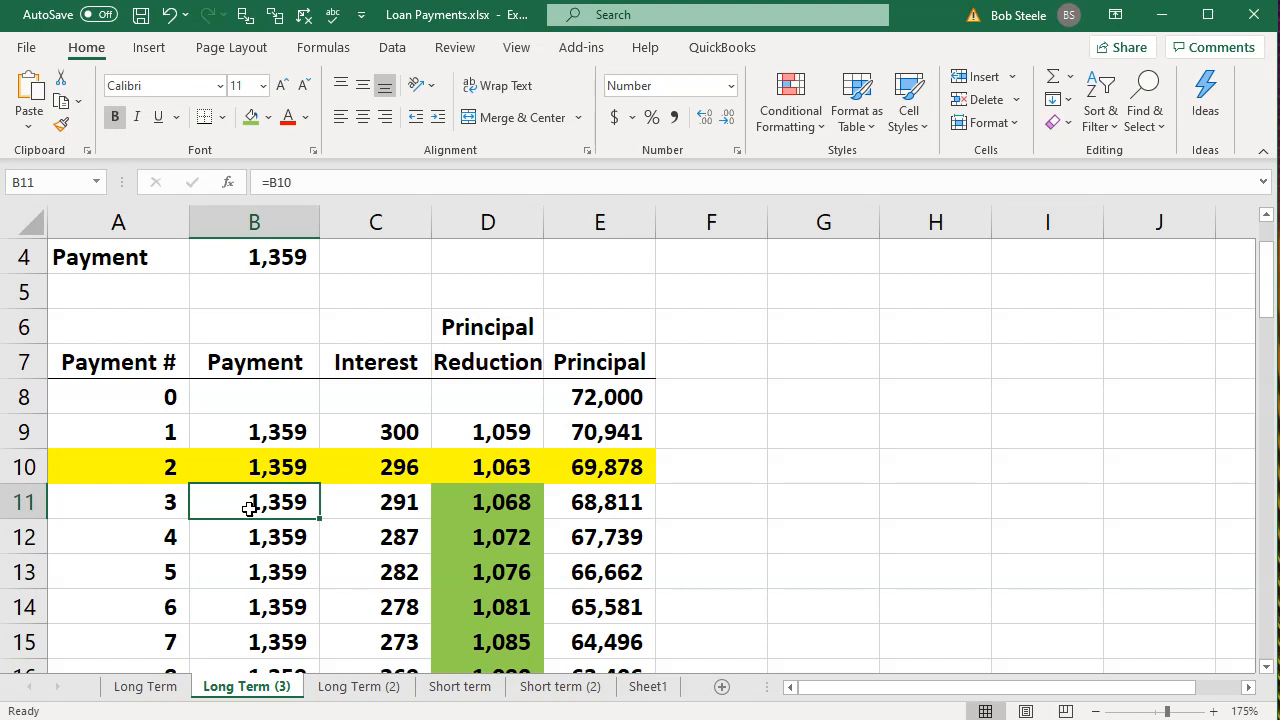
scroll(248, 508, "up", 1)
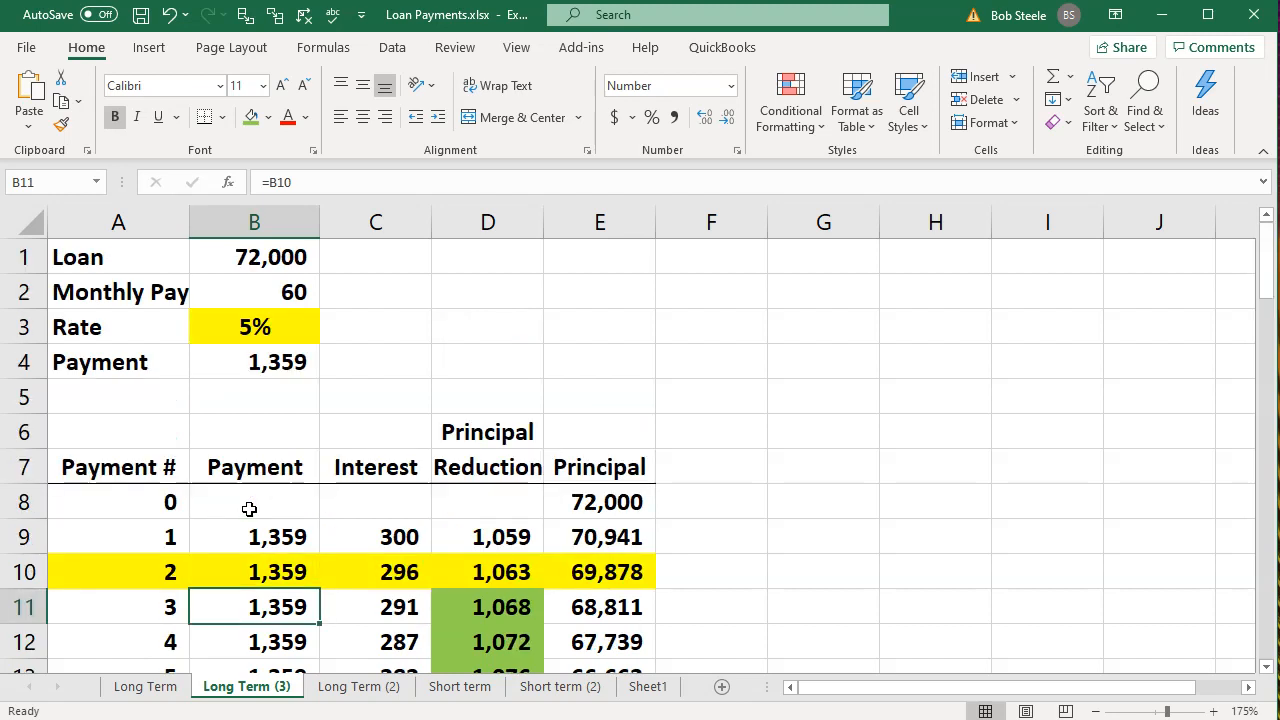
scroll(249, 509, "down", 2)
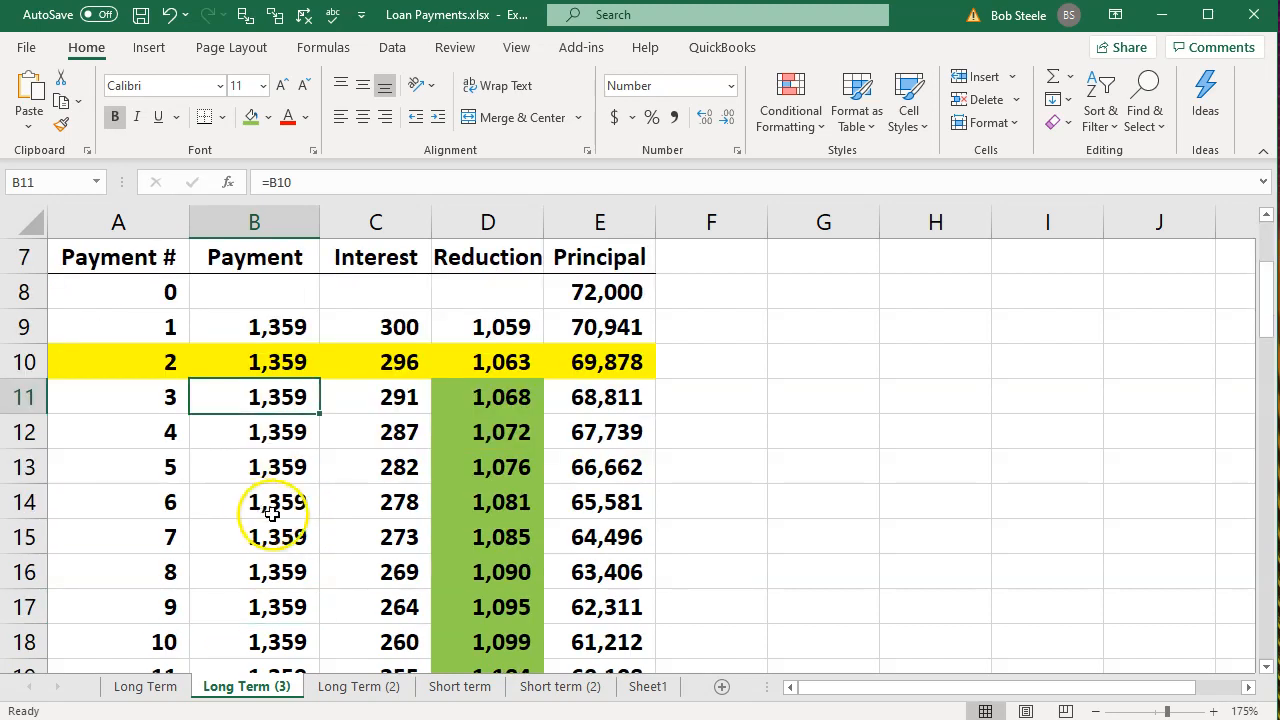
left_click(369, 517)
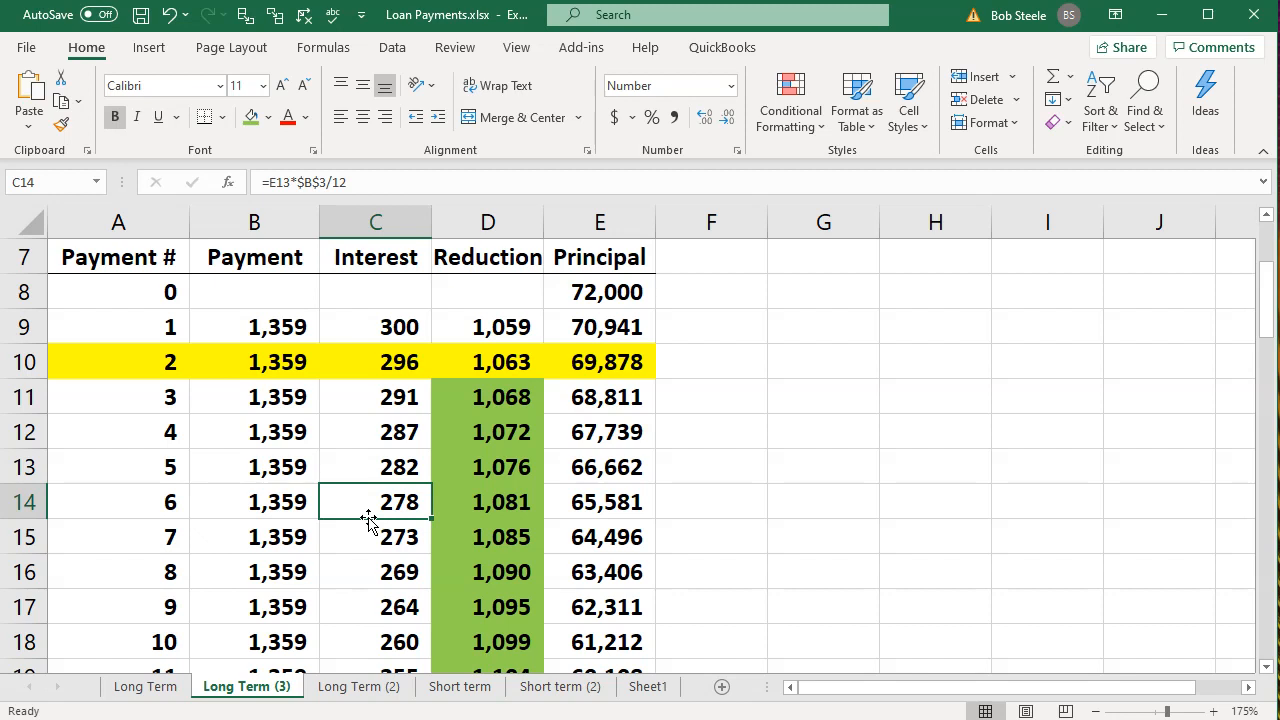
left_click(625, 360)
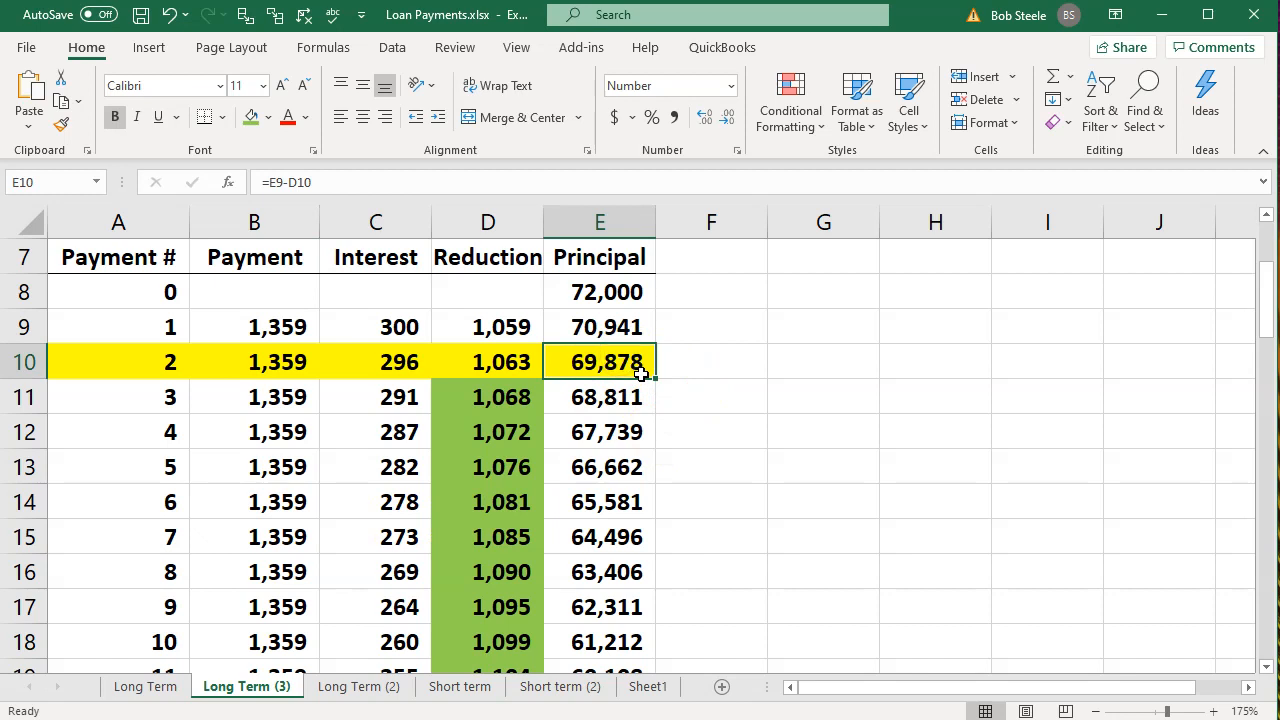
scroll(640, 373, "up", 1)
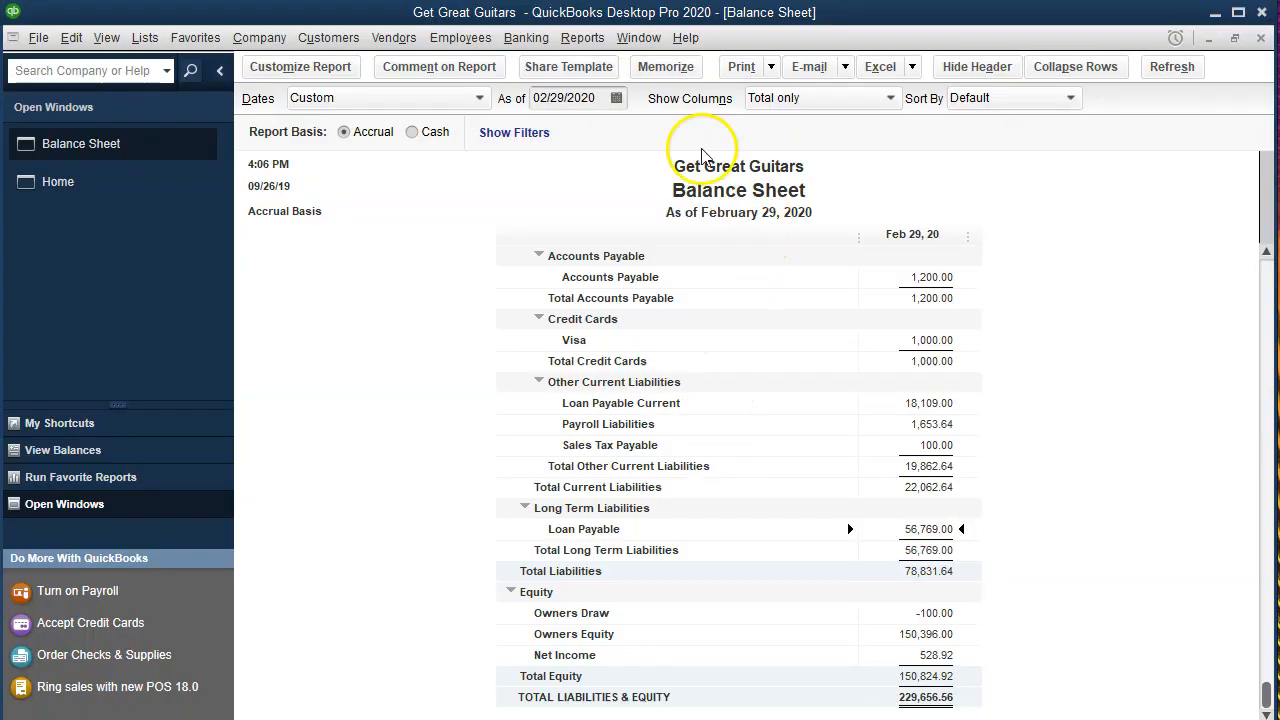
Switch to QuickBooks and run a Trial Balance report for 01/01/2020 to 02/28/2020.
left_click(580, 38)
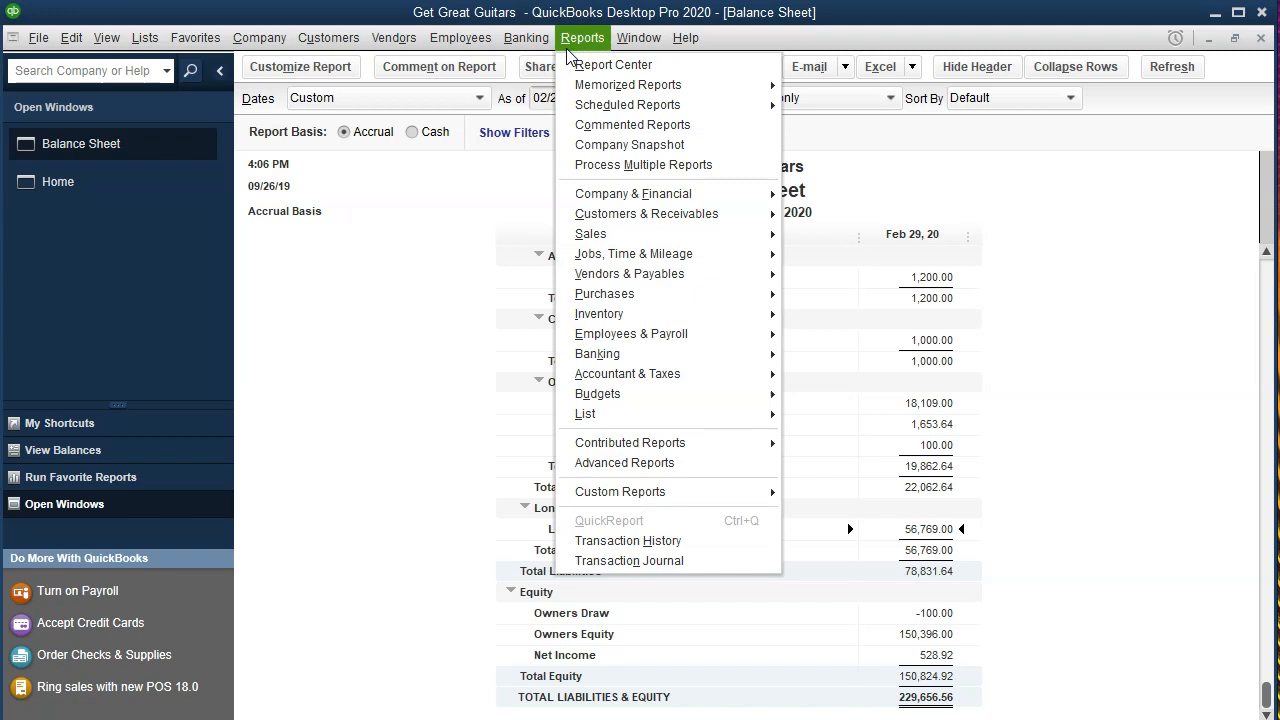
mouse_move(708, 378)
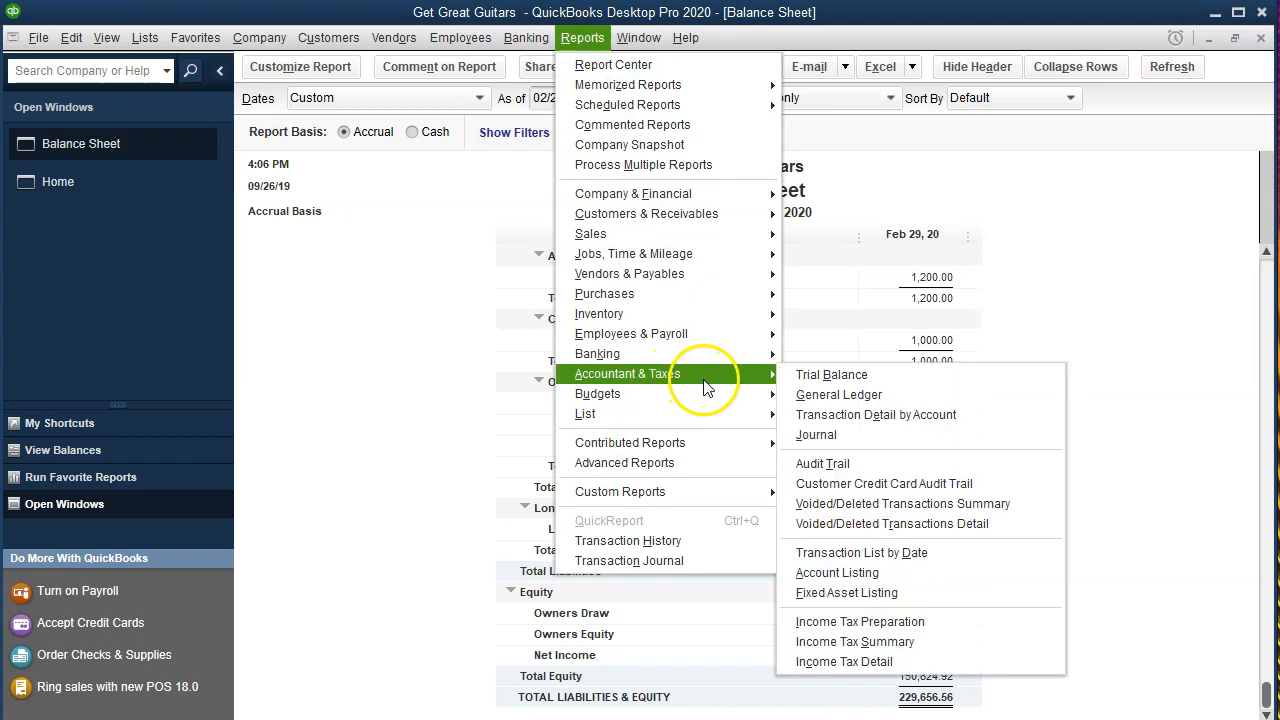
left_click(890, 373)
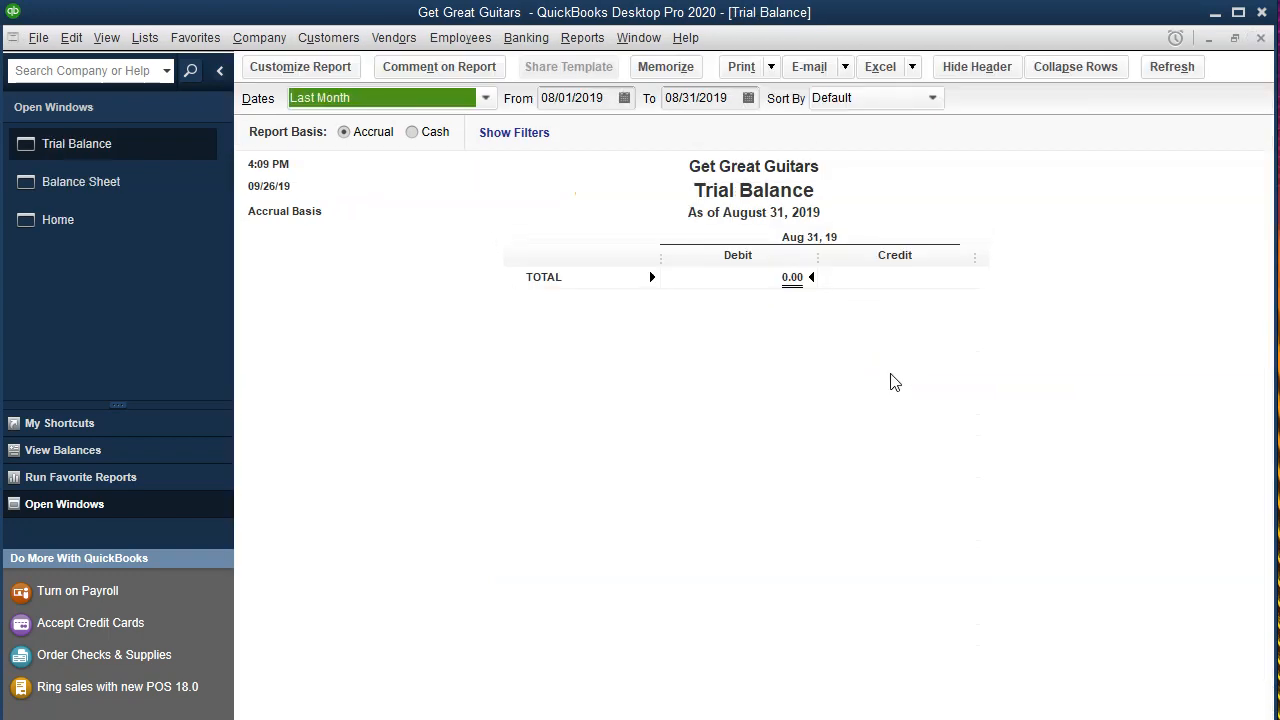
key("Tab")
type("01")
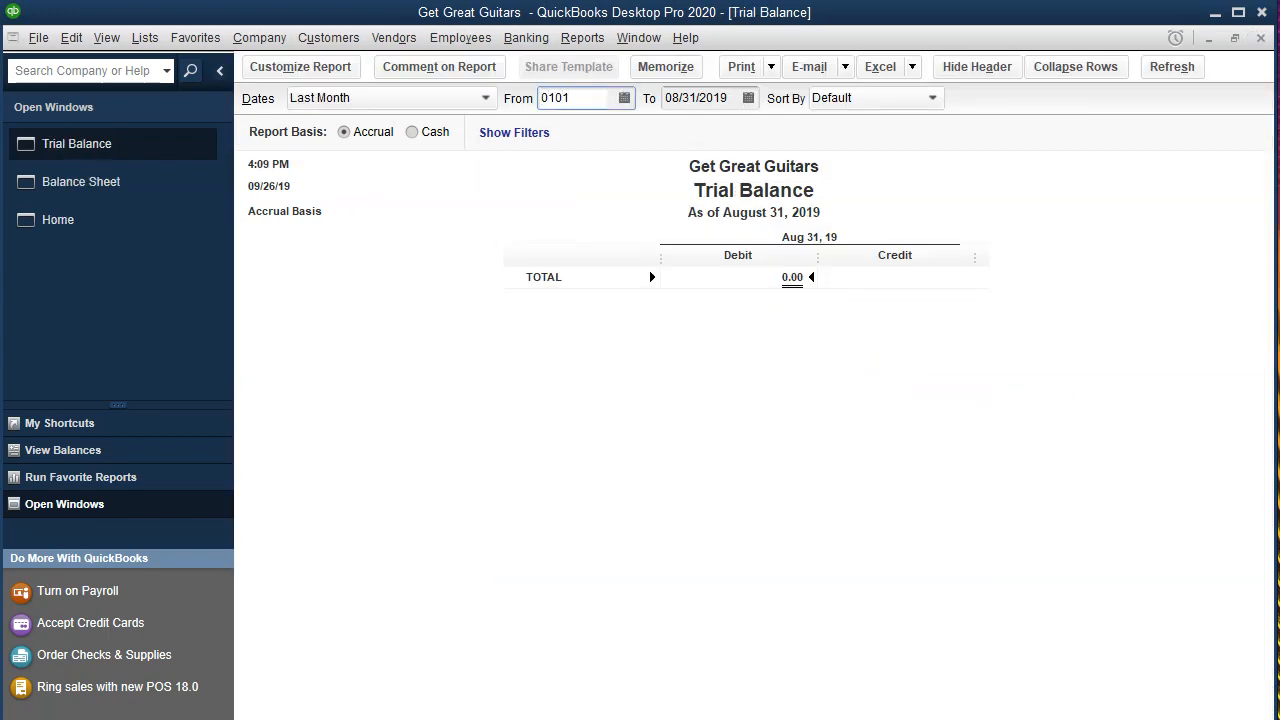
type("/01/20")
key("Tab")
type("02/28/2020")
key("Tab")
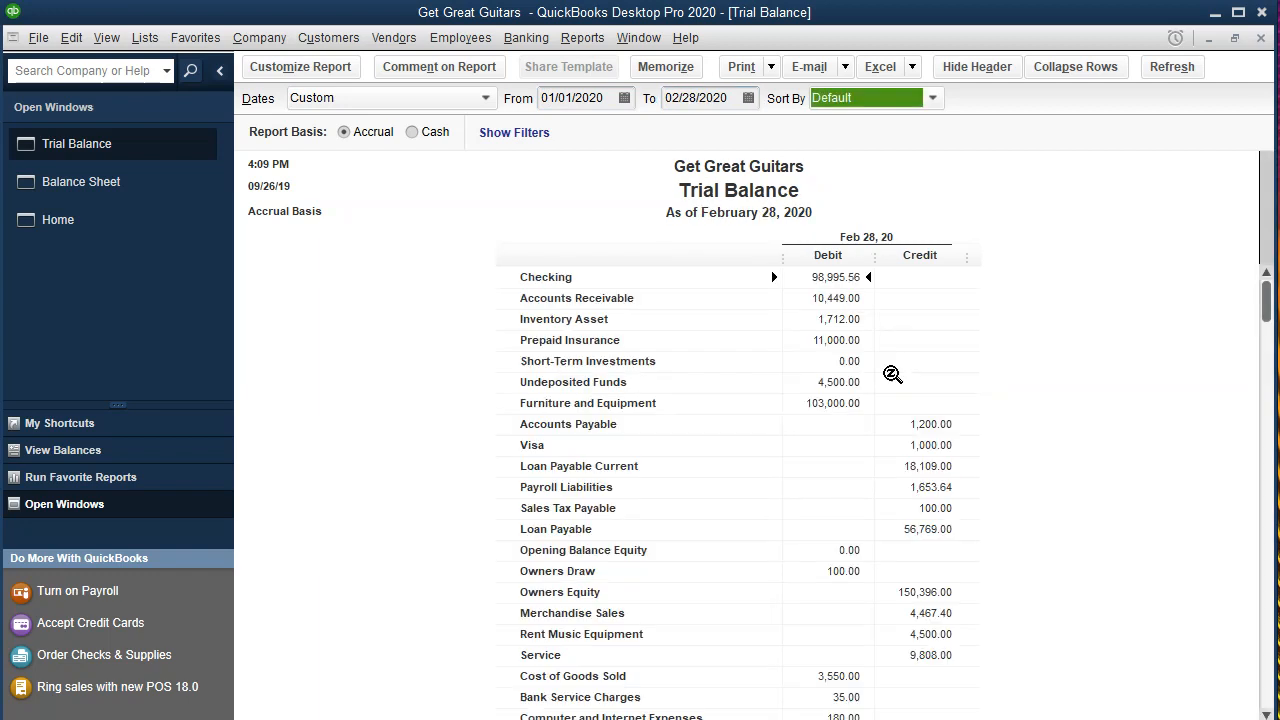
Review the Trial Balance accounts from Checking through the loan payable, equity, income and expense lines to the totals.
left_click(806, 268)
key("Down")
key("Down")
key("Down")
key("Down")
key("Down")
key("Down")
key("Down")
key("Down")
key("Down")
key("Down")
key("Down")
key("Down")
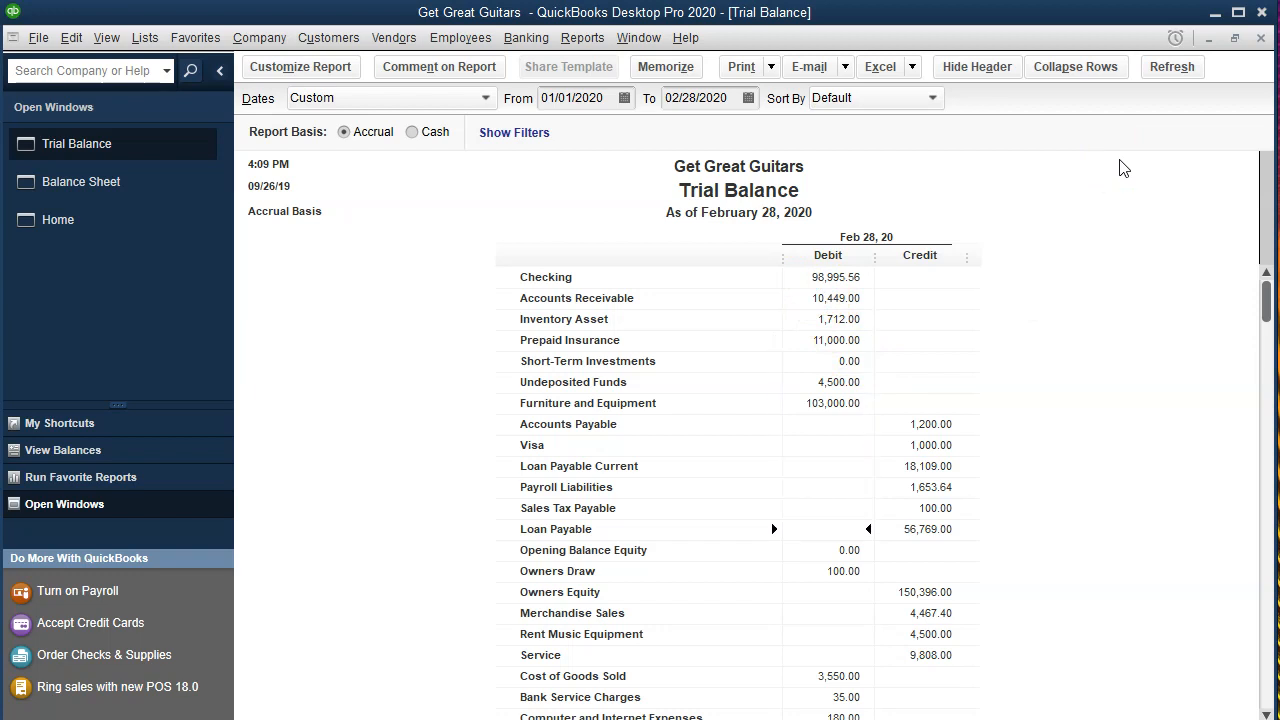
key("Down")
key("Down")
key("Down")
key("Down")
key("Down")
key("Down")
key("Down")
key("Down")
key("Down")
key("Down")
key("Down")
key("Down")
key("Down")
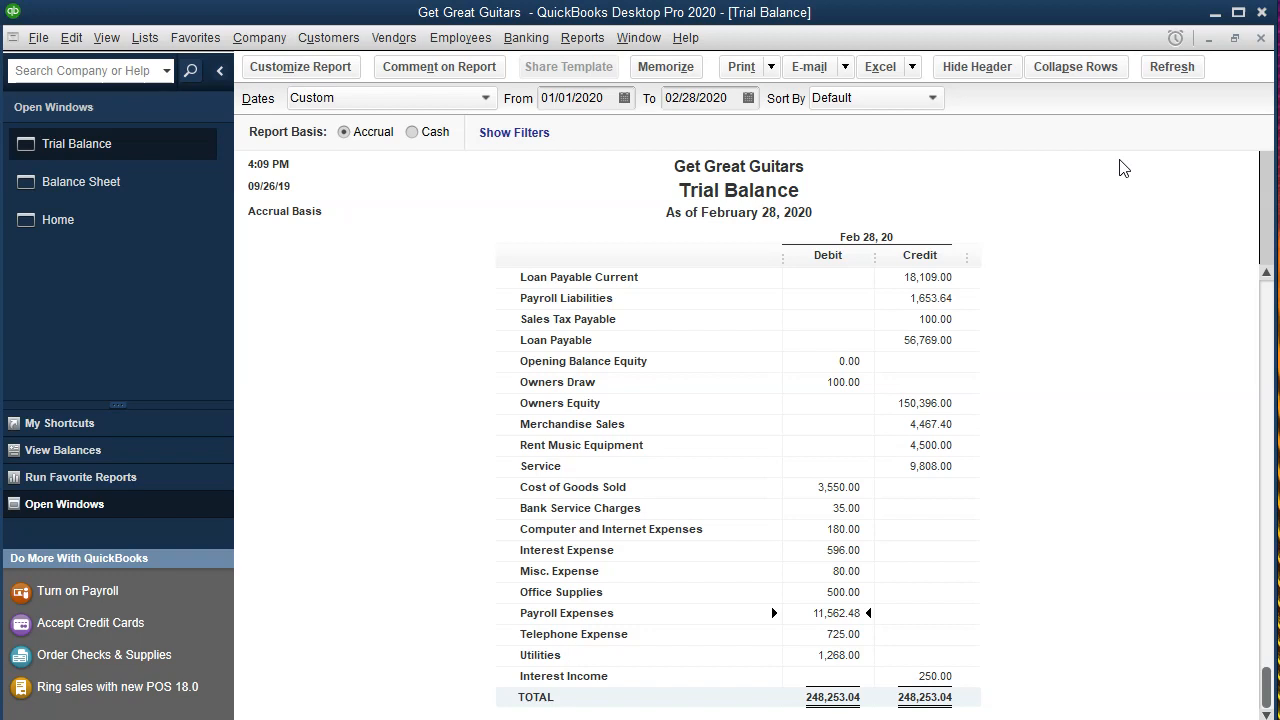
key("Down")
key("Down")
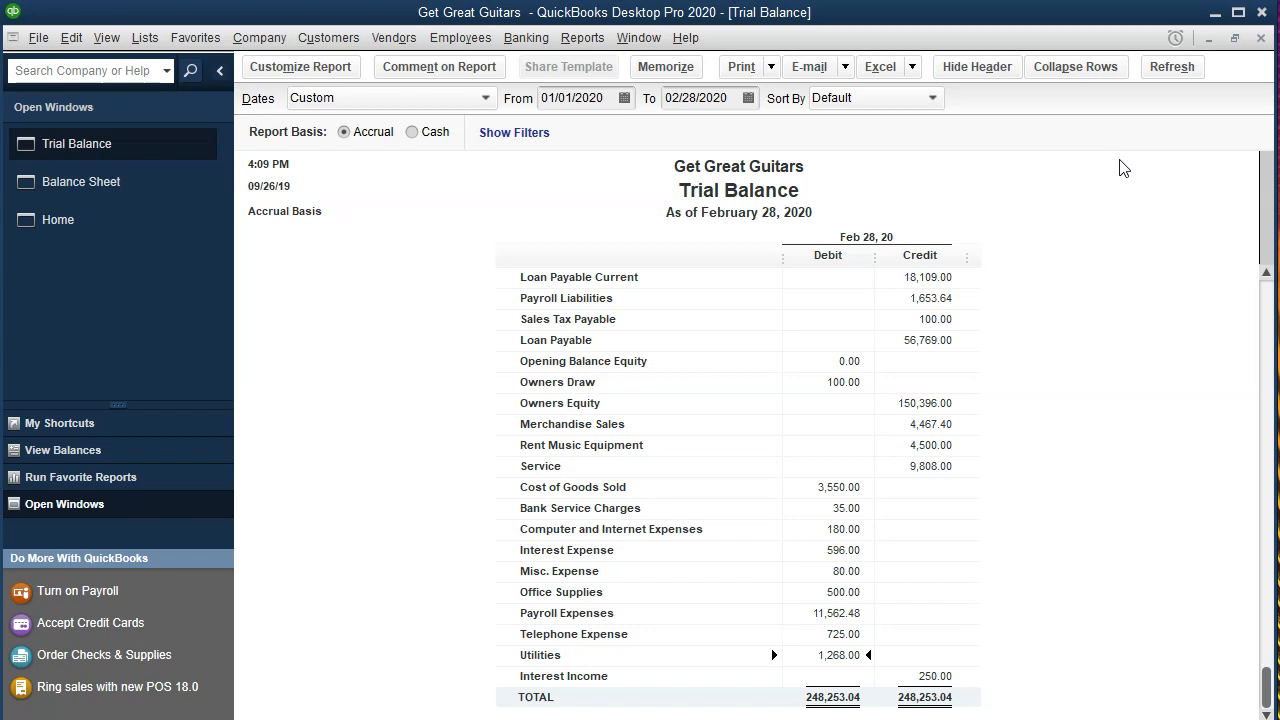